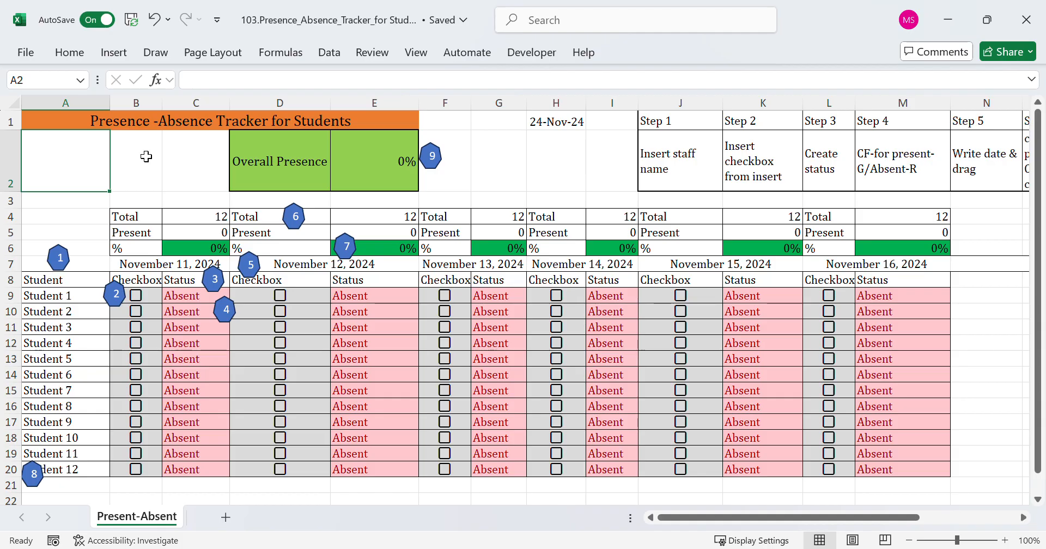
# Review the tracker's title, overall presence, daily percentages, dates and student list, and test Student 1's November 11 checkbox on and off
pyautogui.click(184, 129)
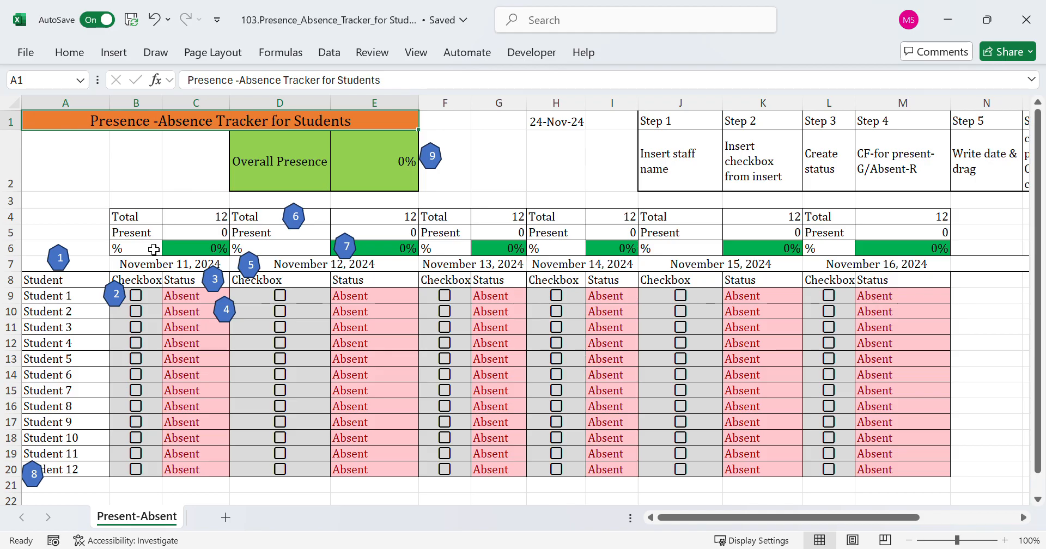
pyautogui.moveTo(252, 184); pyautogui.dragTo(389, 185)
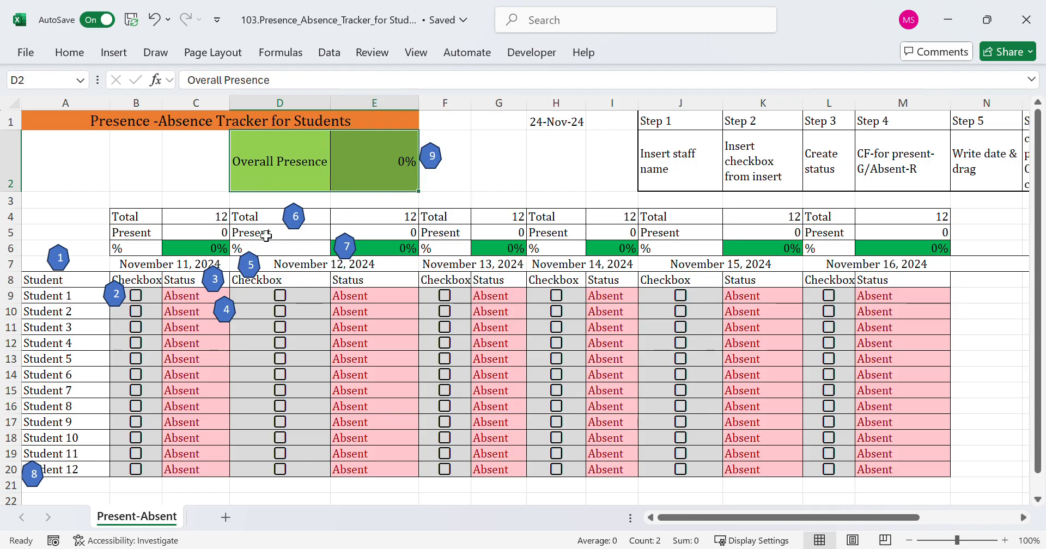
pyautogui.click(197, 254)
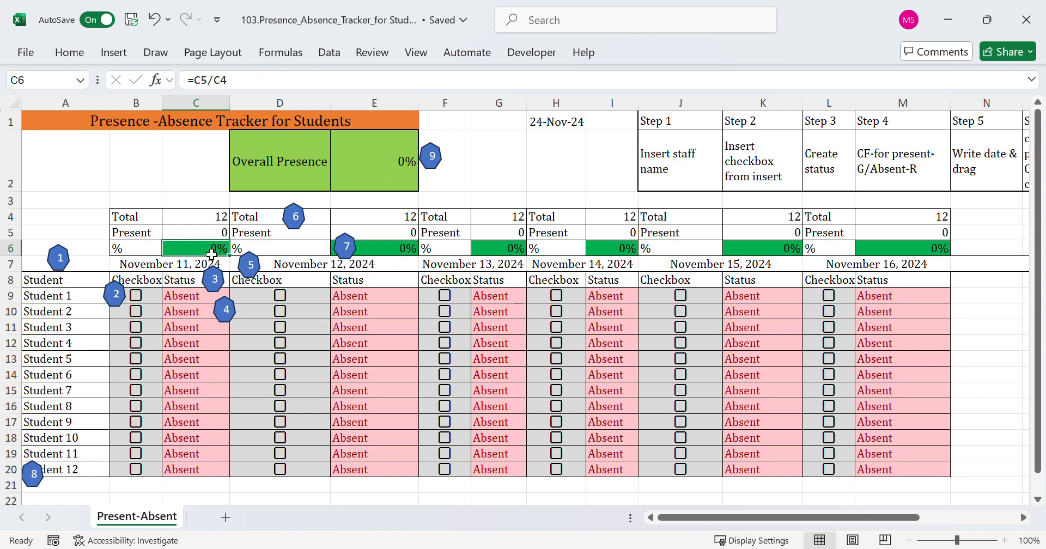
pyautogui.moveTo(212, 254); pyautogui.dragTo(924, 263)
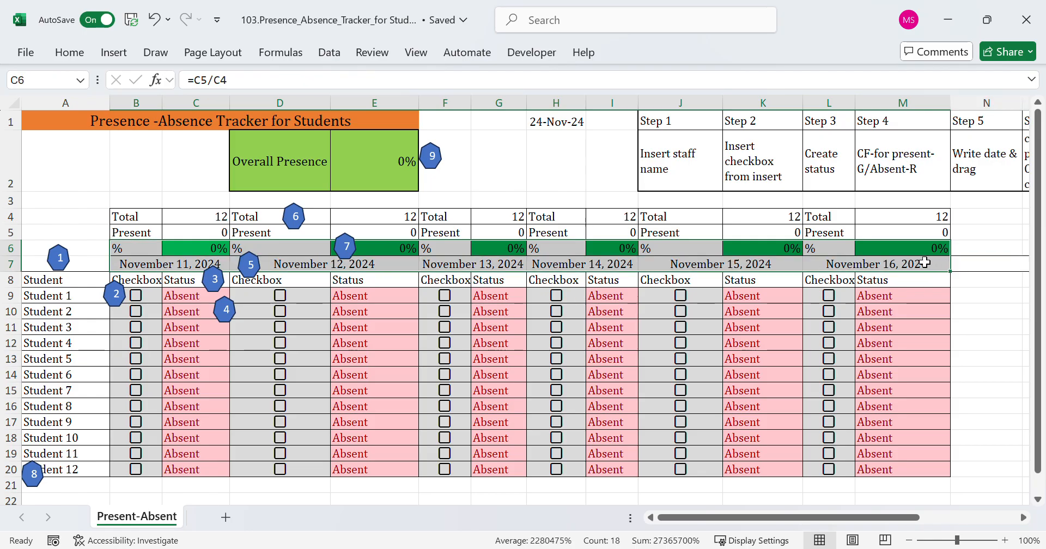
pyautogui.click(82, 288)
pyautogui.moveTo(82, 288); pyautogui.dragTo(80, 474)
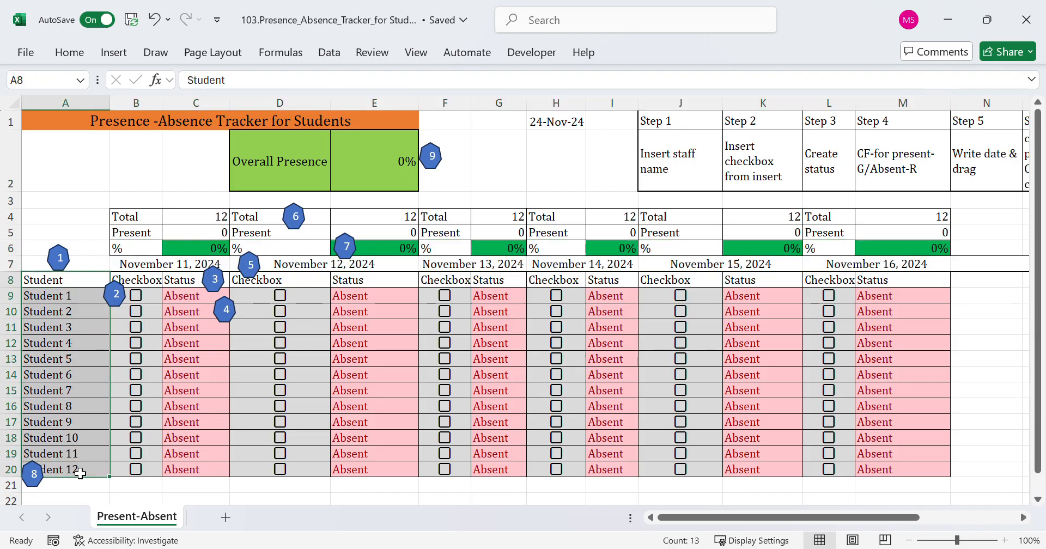
pyautogui.click(136, 296)
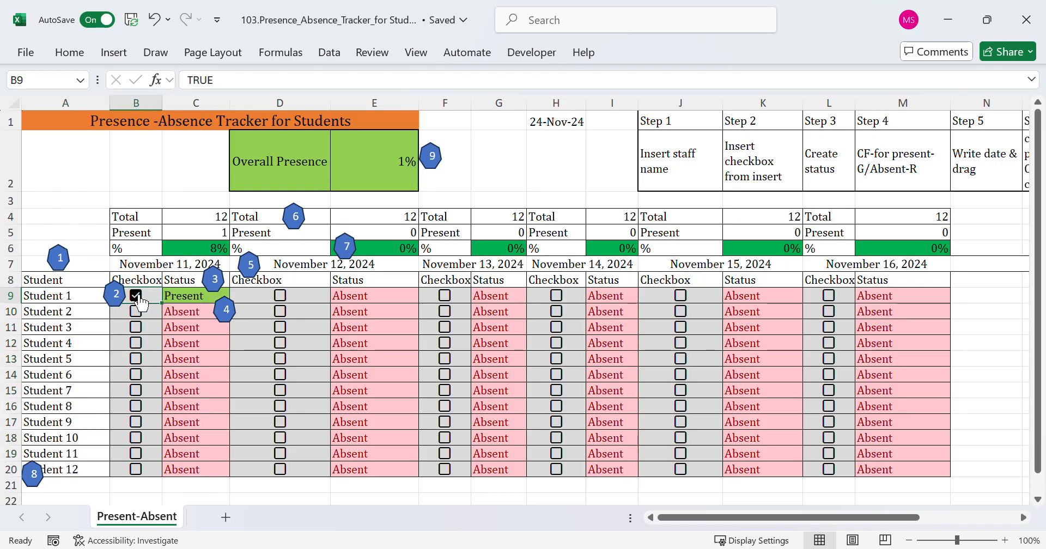
pyautogui.click(136, 296)
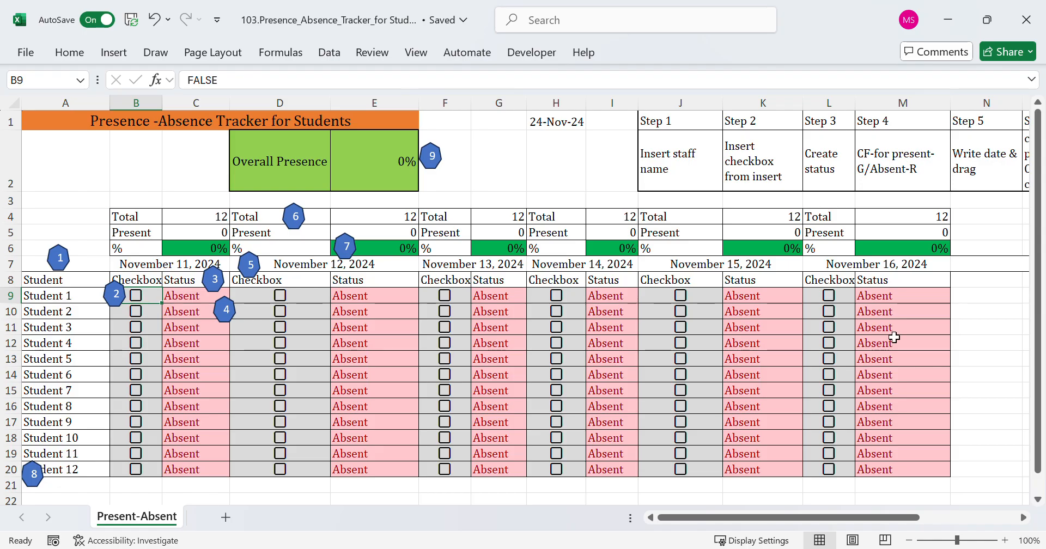
# Look over the Step 1 to Step 9 instructions in J1:R2
pyautogui.click(1024, 522)
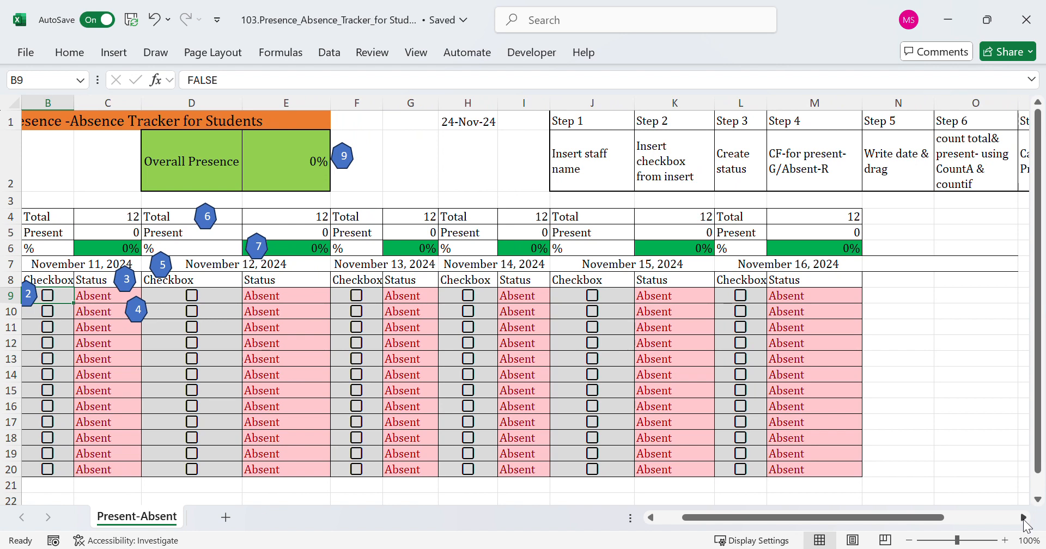
pyautogui.moveTo(614, 126); pyautogui.dragTo(974, 165)
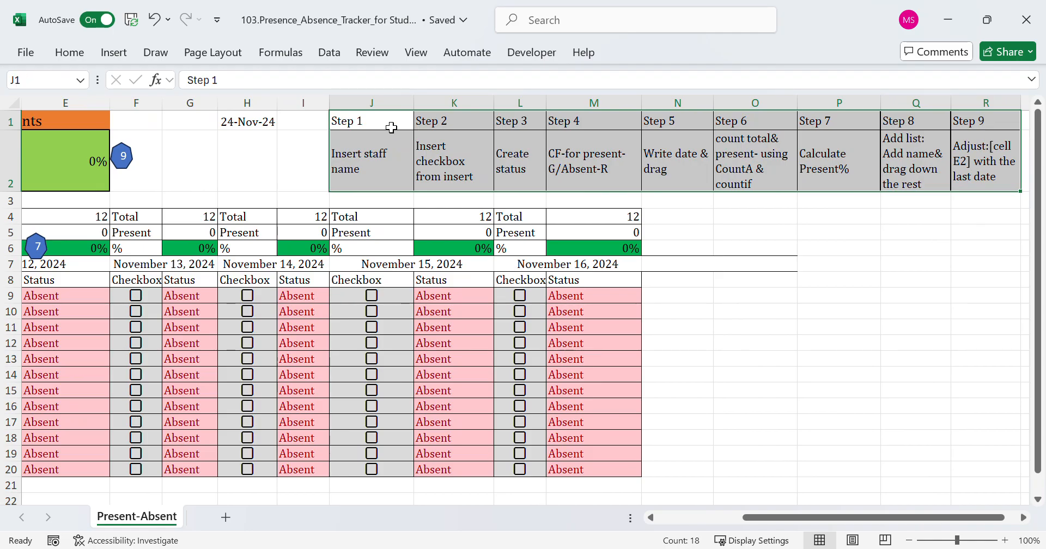
pyautogui.click(652, 515)
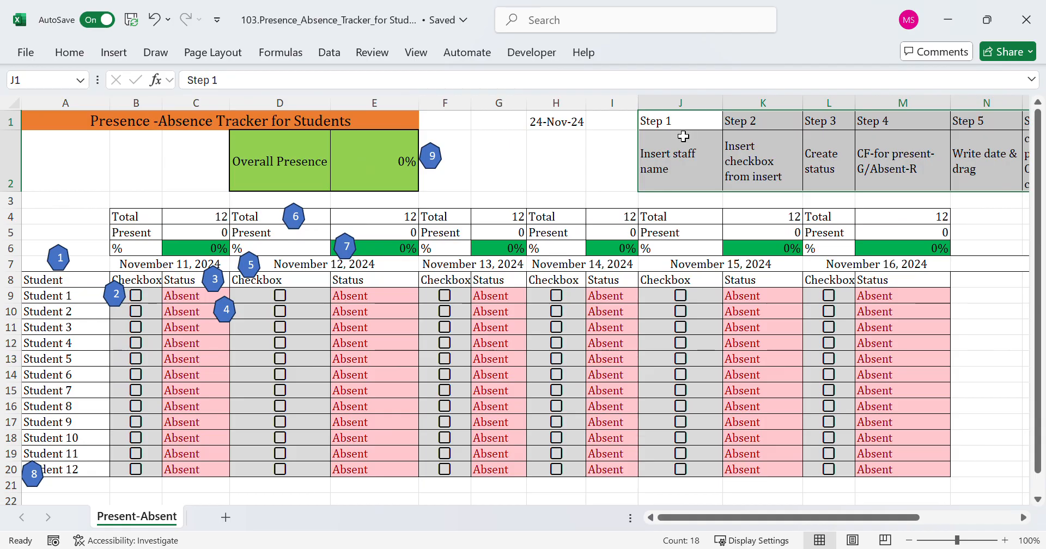
# Change the Step 1 instruction in J2 to read "Insert student name"
pyautogui.click(683, 166)
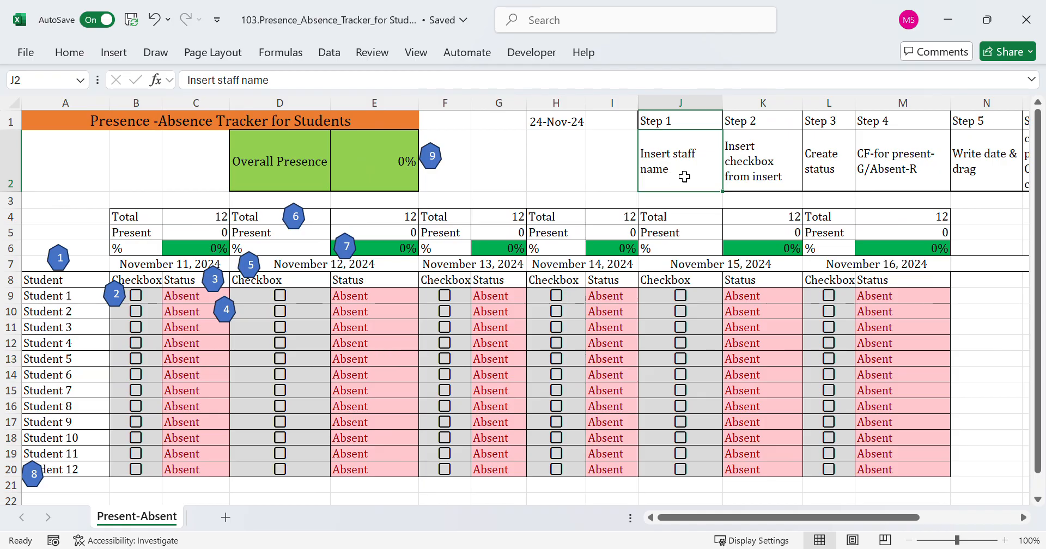
pyautogui.doubleClick(685, 169)
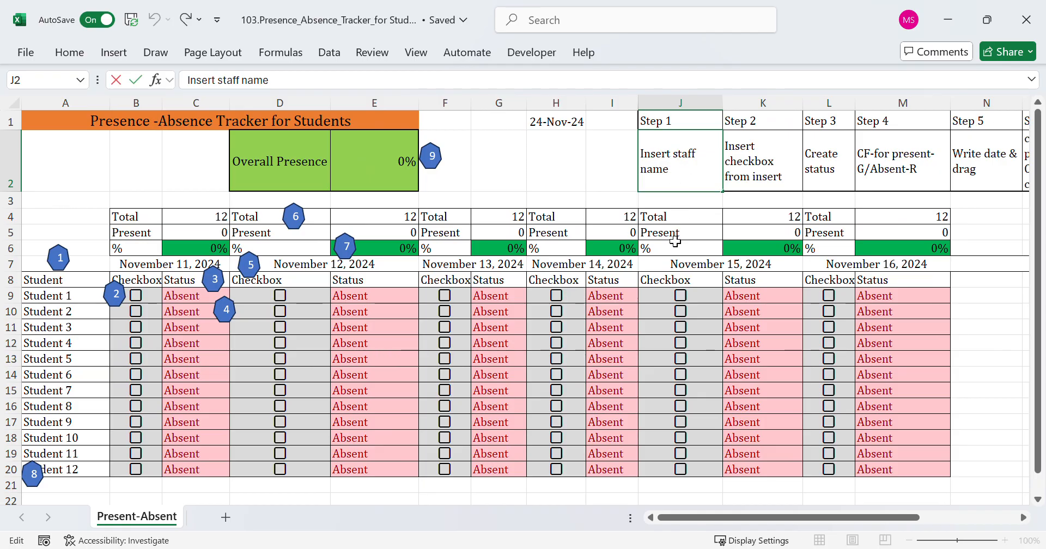
pyautogui.write('student')
pyautogui.press('Delete')
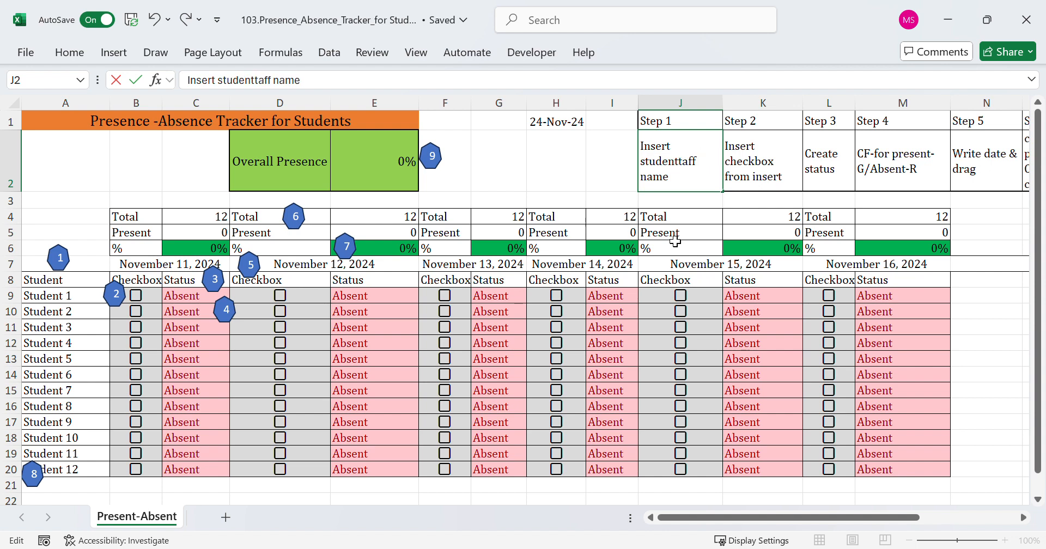
pyautogui.press('Delete')
pyautogui.press('Delete')
pyautogui.press('Delete')
pyautogui.press('Delete')
pyautogui.press('Delete')
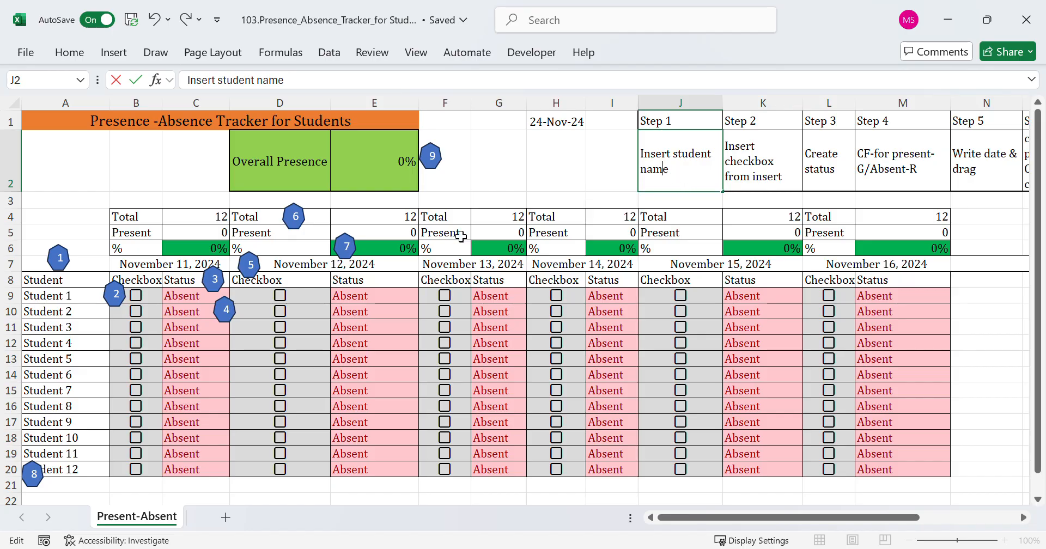
# Make the "Student" column header in A8 bold
pyautogui.click(73, 280)
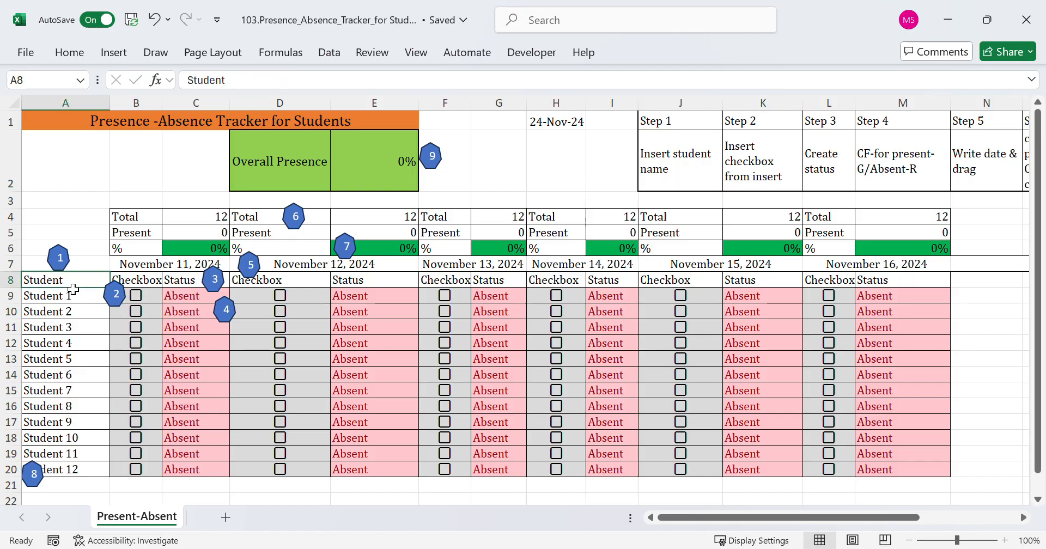
pyautogui.click(73, 55)
pyautogui.hotkey('ctrl', 'b')
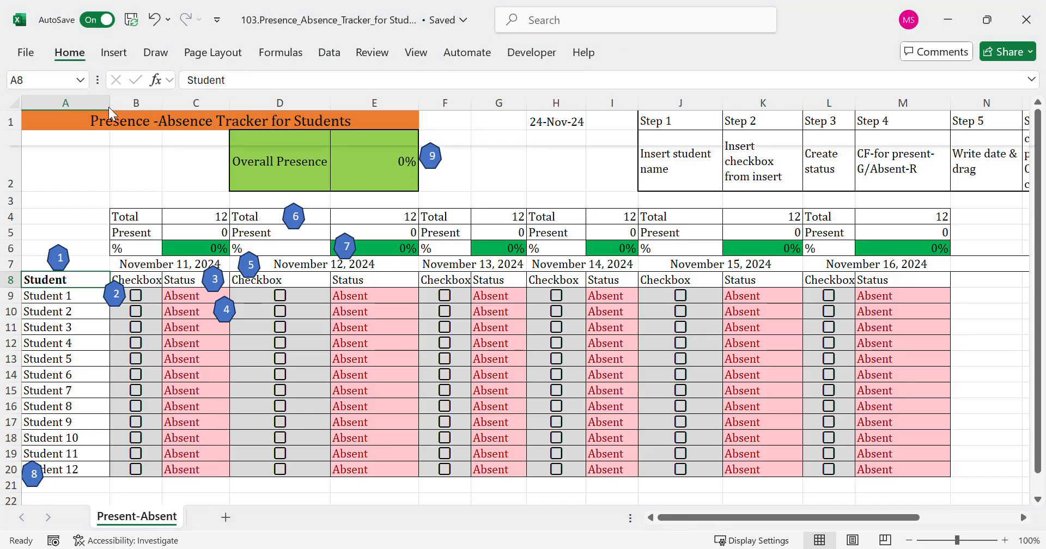
# Review the student names in A9:A20 together with the Step 1 instruction and its numbered marker shape
pyautogui.click(75, 296)
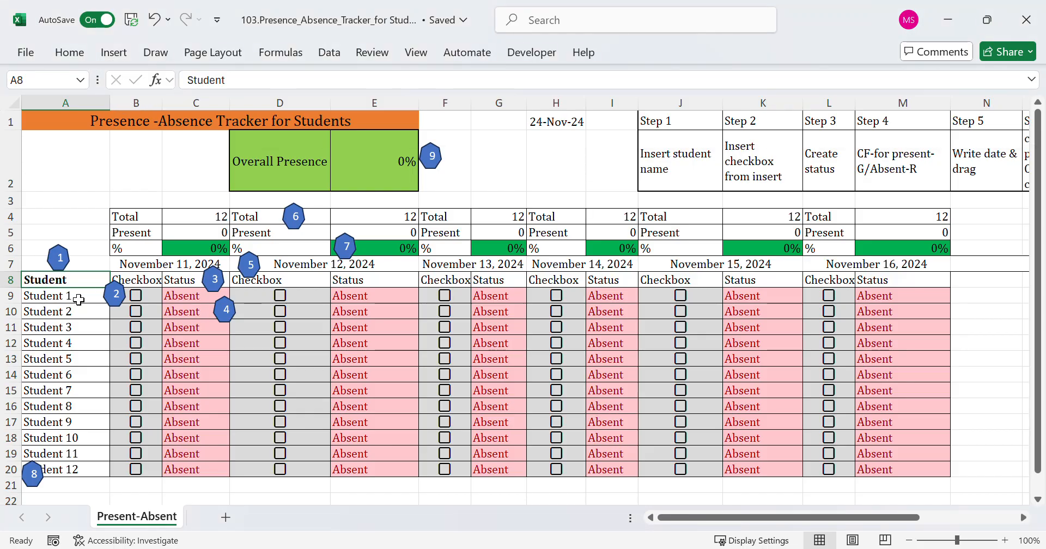
pyautogui.moveTo(78, 299); pyautogui.dragTo(87, 468)
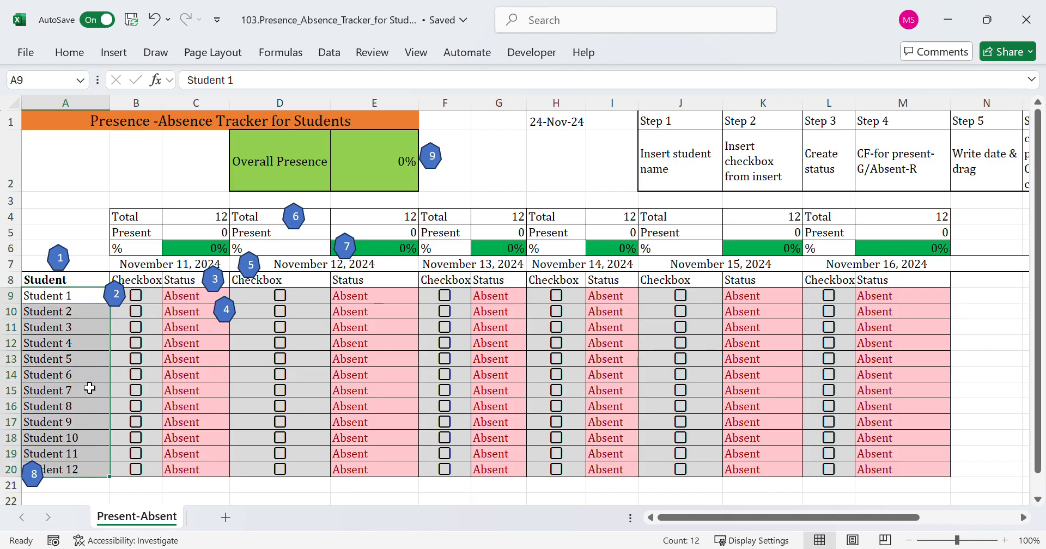
pyautogui.click(85, 303)
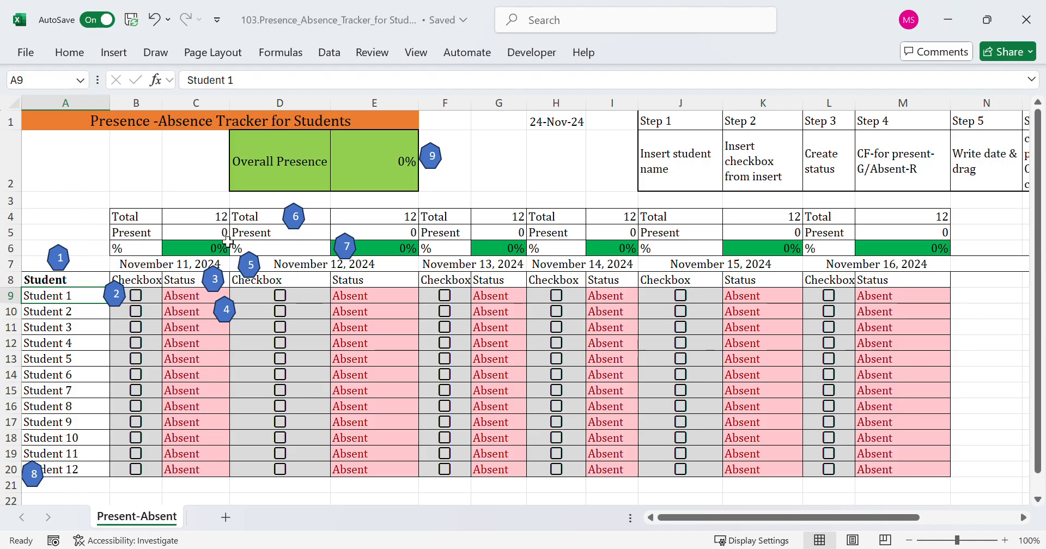
pyautogui.click(677, 158)
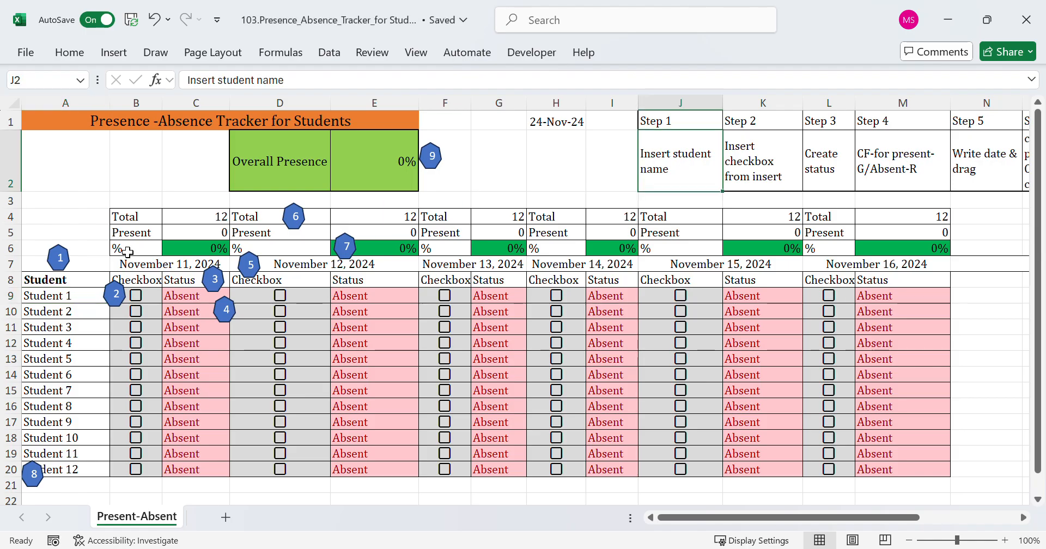
pyautogui.click(60, 258)
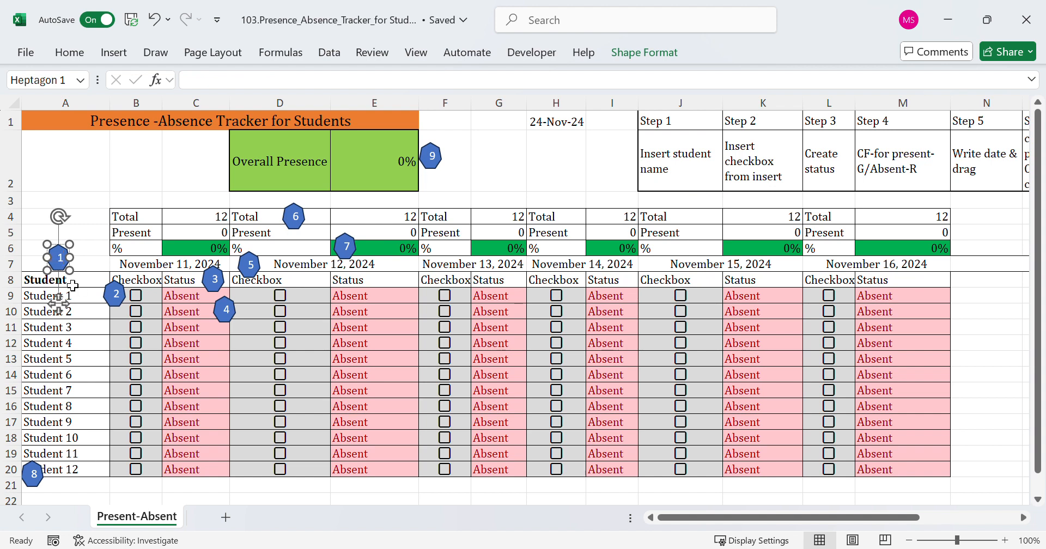
pyautogui.click(68, 186)
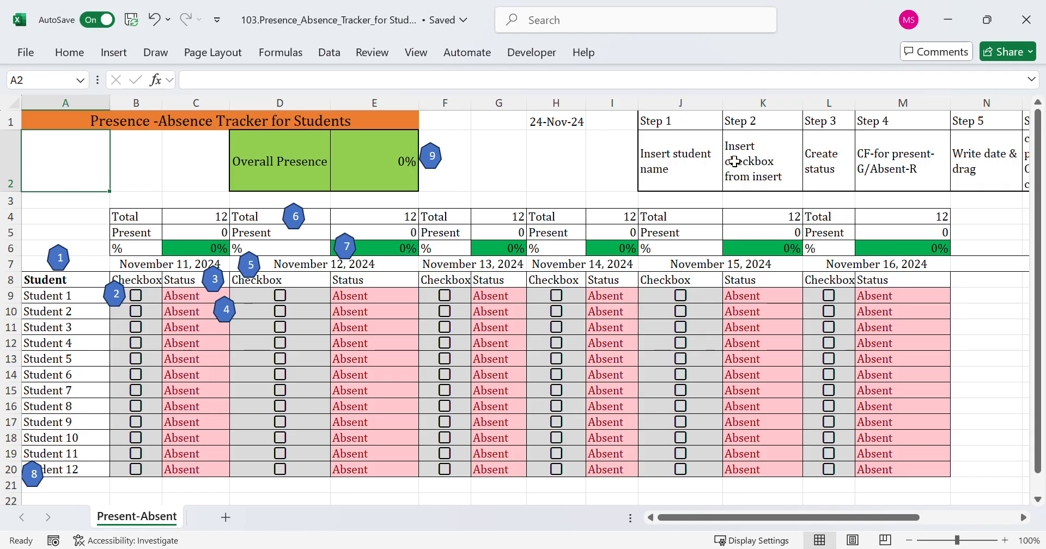
# Consult the Step 2 instruction, try inserting a checkbox in empty cell C2, and undo the insertion
pyautogui.click(758, 177)
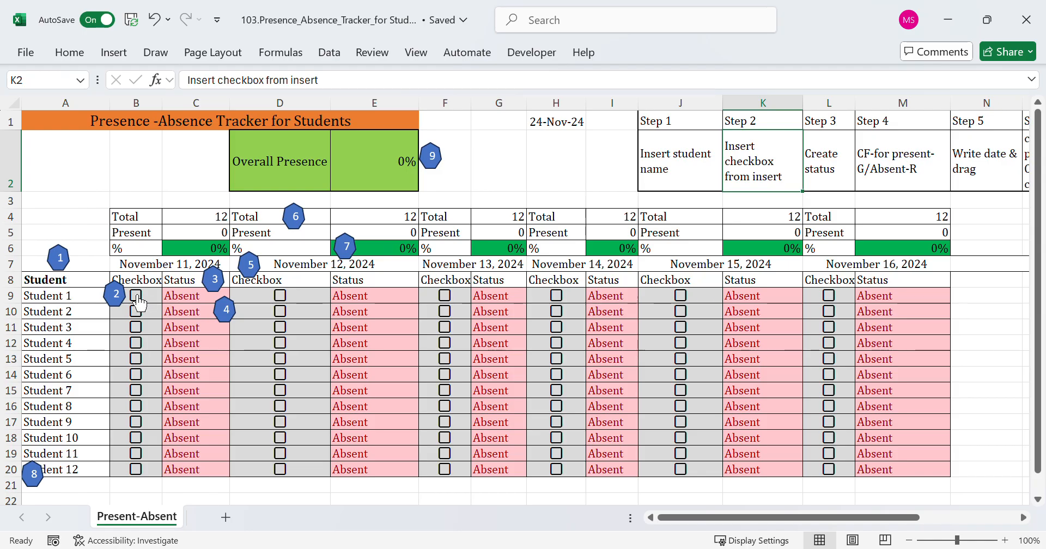
pyautogui.click(120, 60)
pyautogui.click(190, 182)
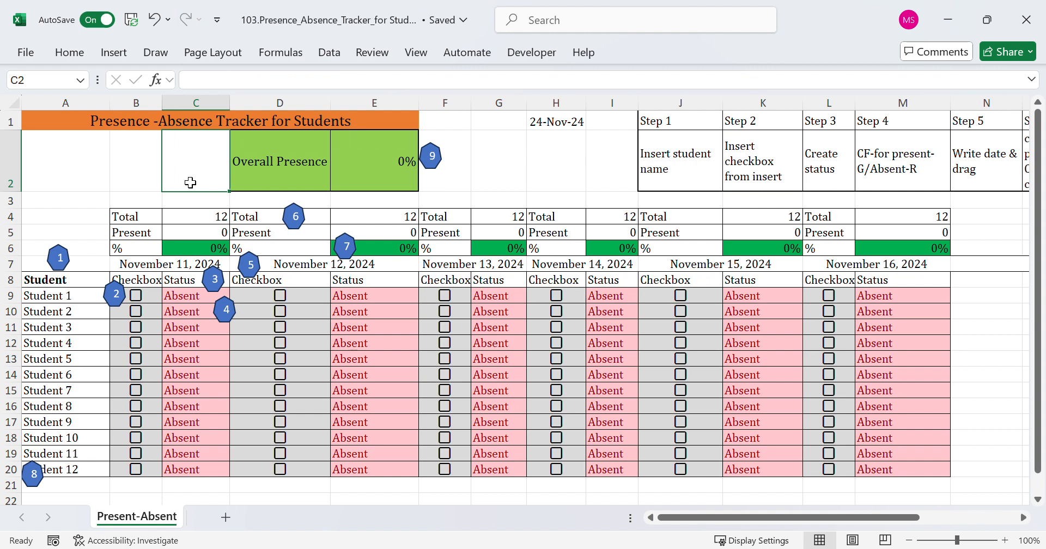
pyautogui.click(118, 52)
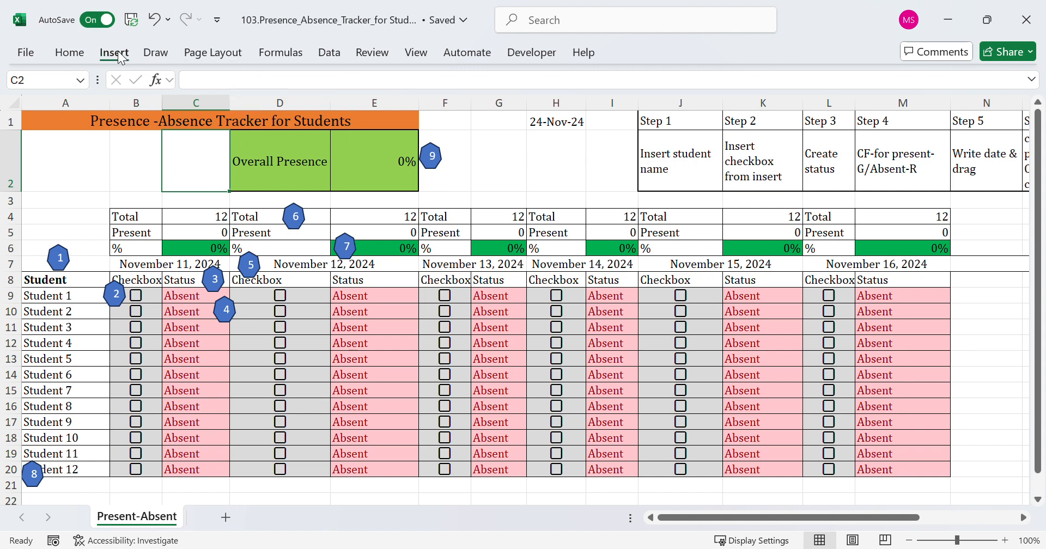
pyautogui.click(272, 90)
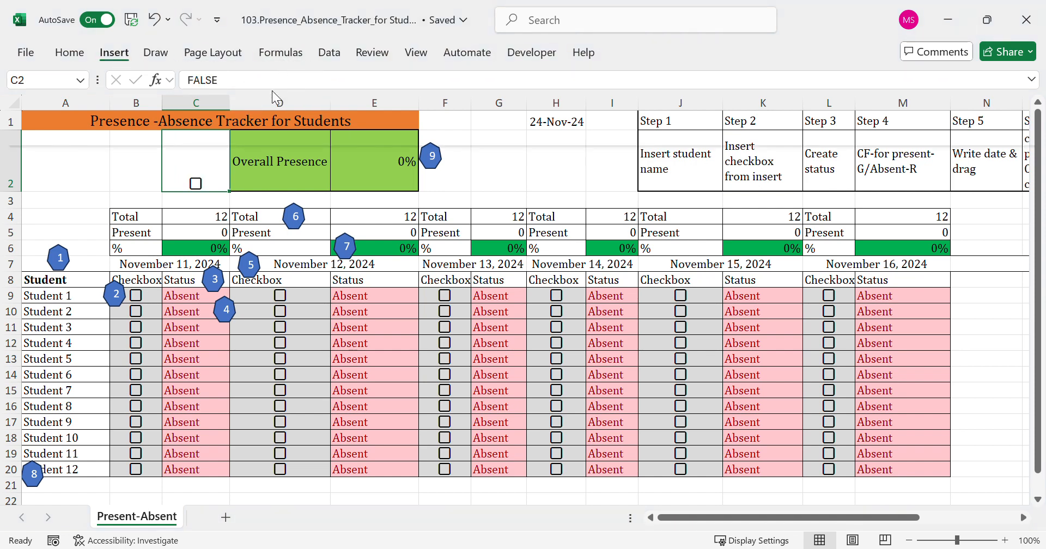
pyautogui.click(153, 21)
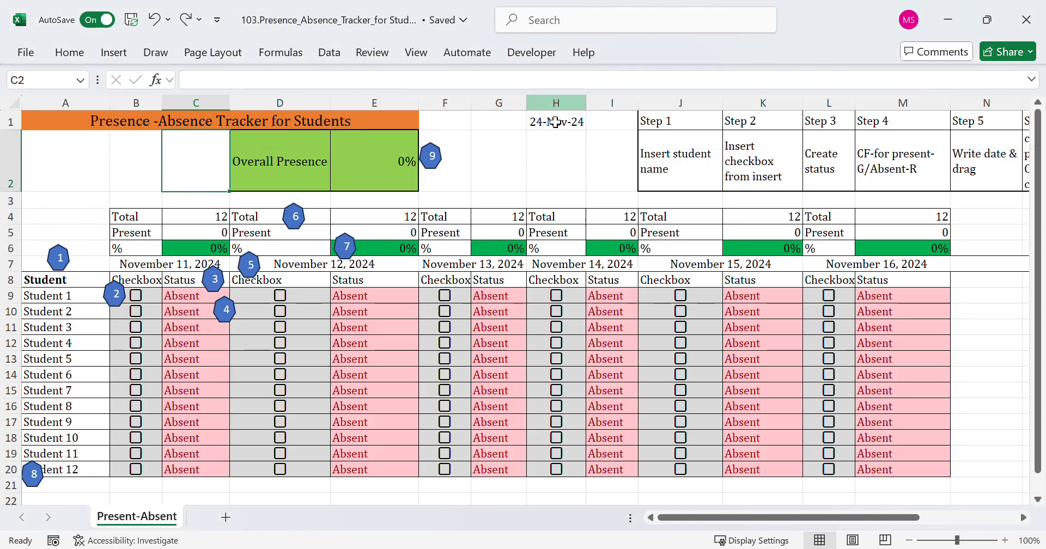
# Examine the Step 3 Status formula in C9 and test it by ticking and clearing Student 1's November 11 checkbox
pyautogui.click(842, 166)
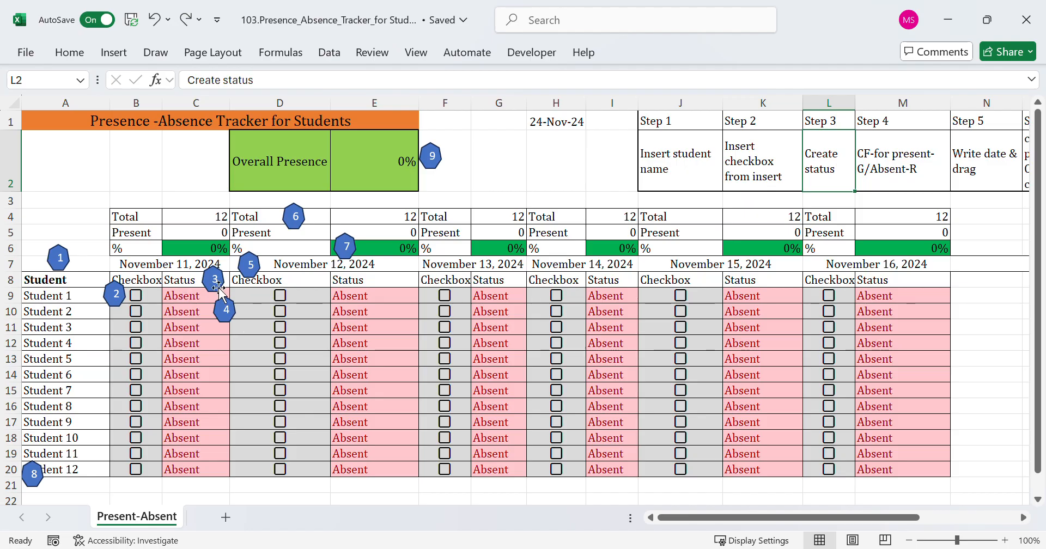
pyautogui.click(185, 288)
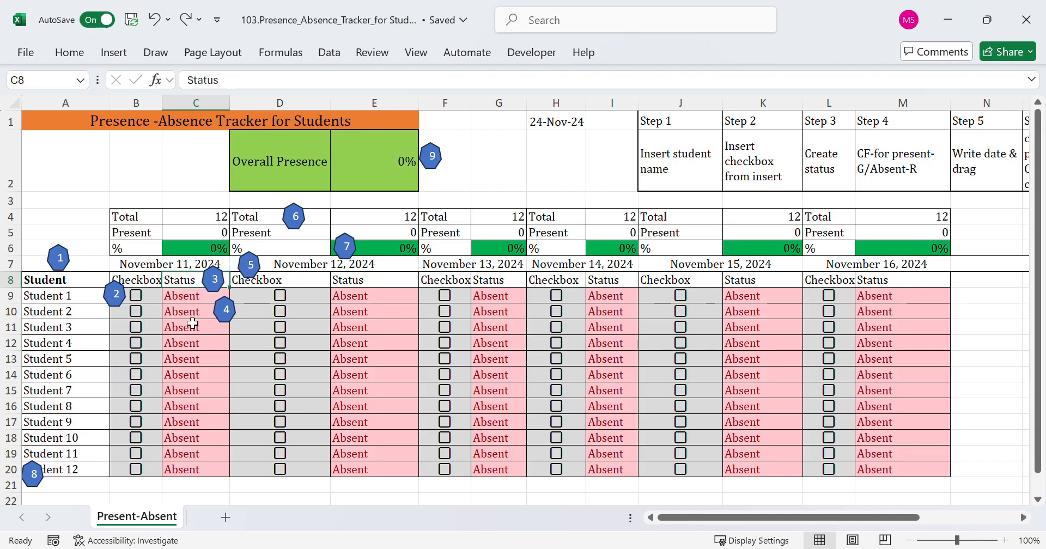
pyautogui.click(192, 303)
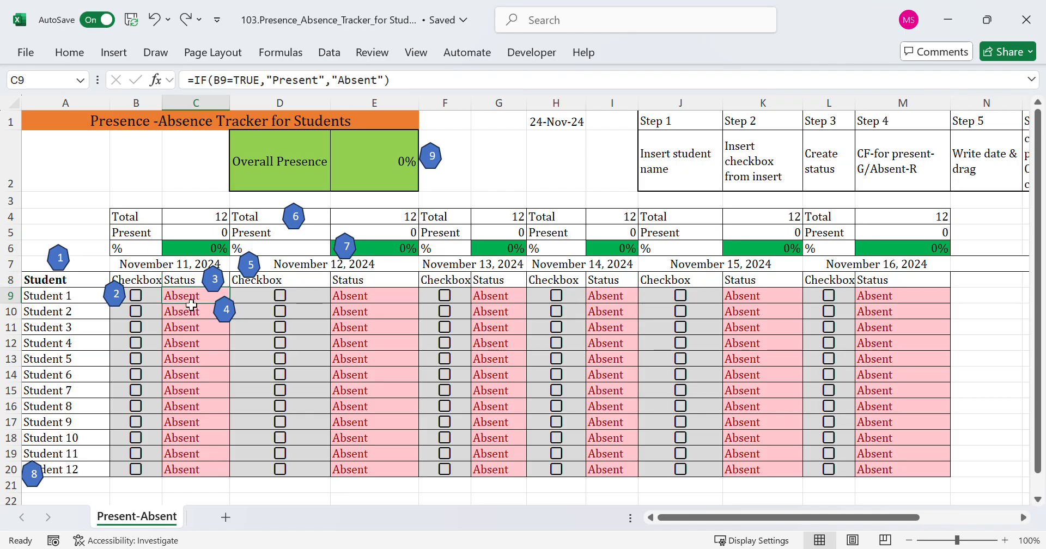
pyautogui.click(140, 300)
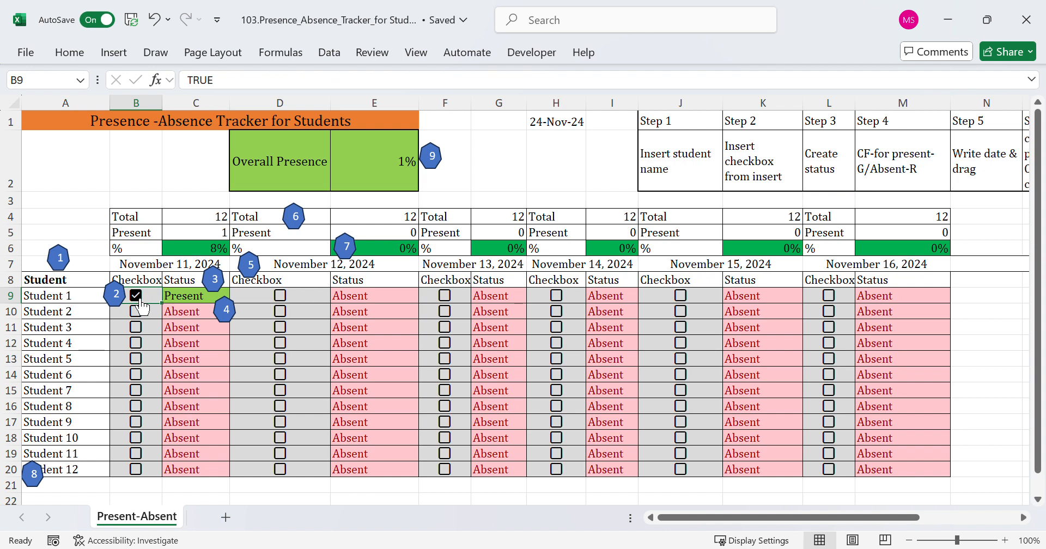
pyautogui.click(136, 296)
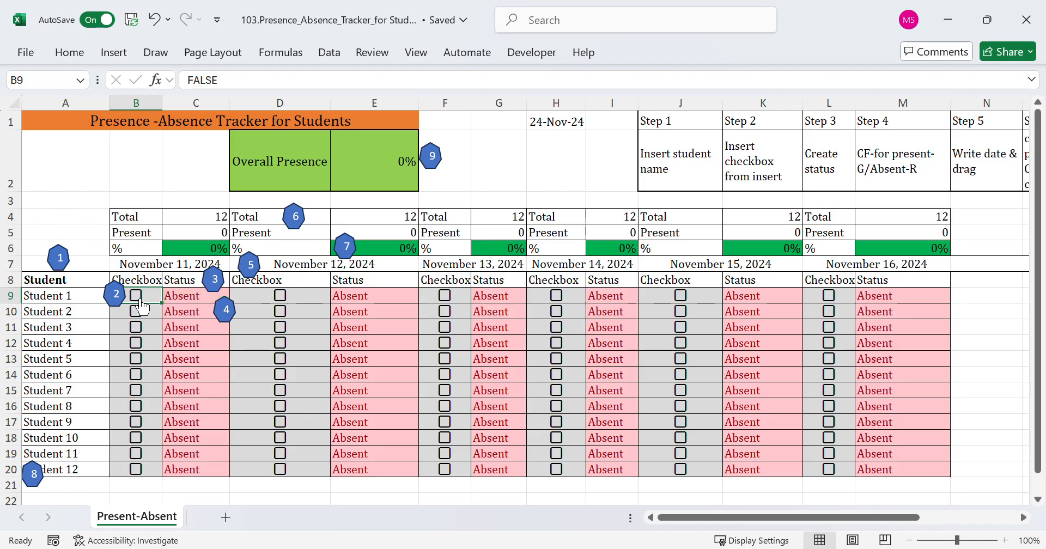
# Review the Step 4 instruction and test the status colour formatting by switching Student 1's November 11 checkbox on and off
pyautogui.click(880, 170)
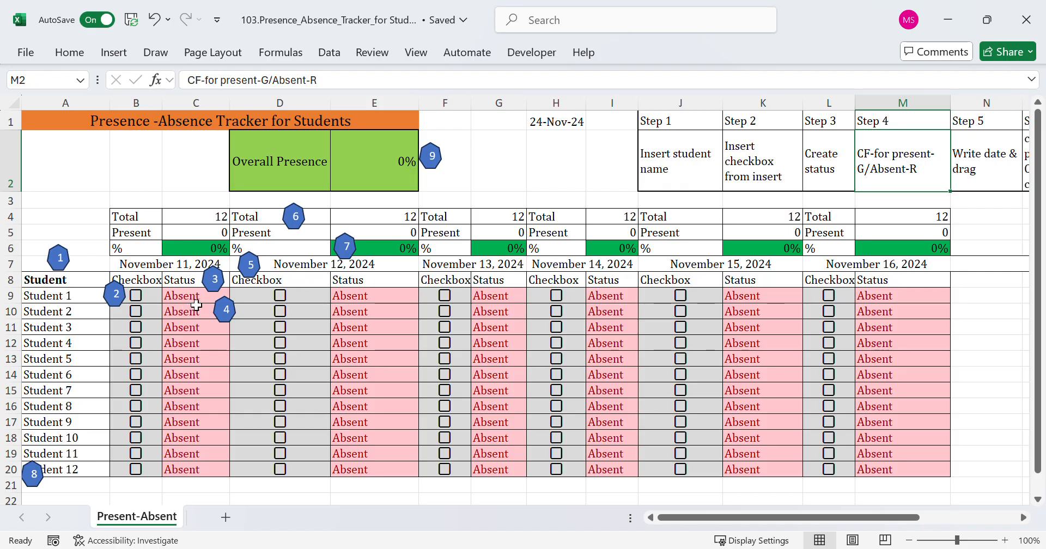
pyautogui.click(135, 295)
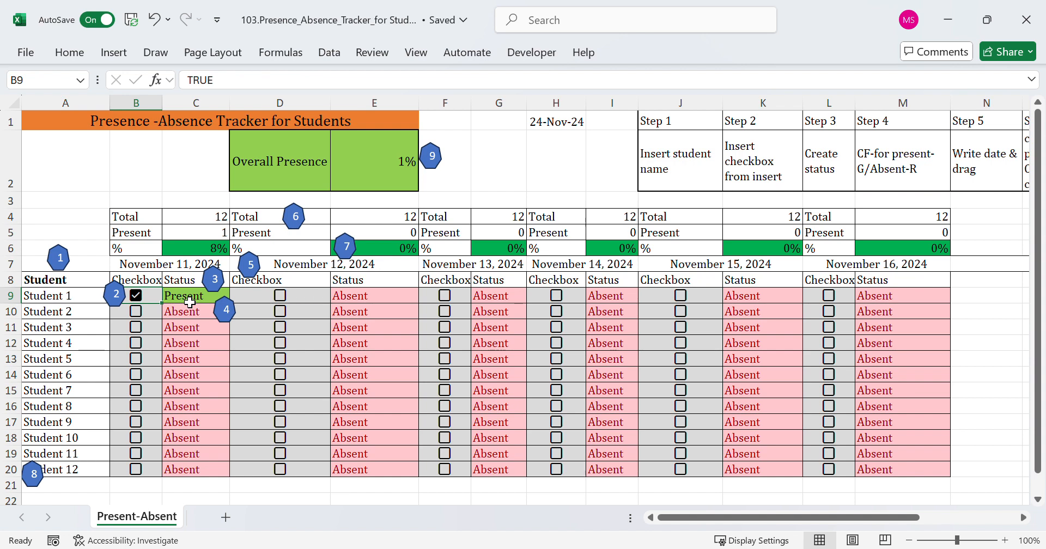
pyautogui.click(136, 296)
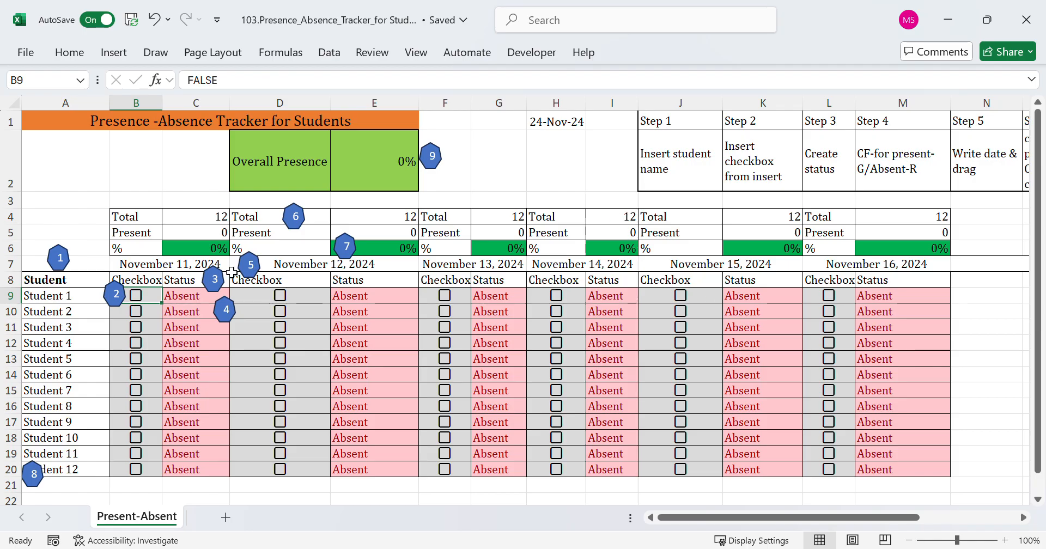
# Review the Step 5 "Write date & drag" instruction and the date headers in row 7 from November 11 to November 16
pyautogui.click(194, 265)
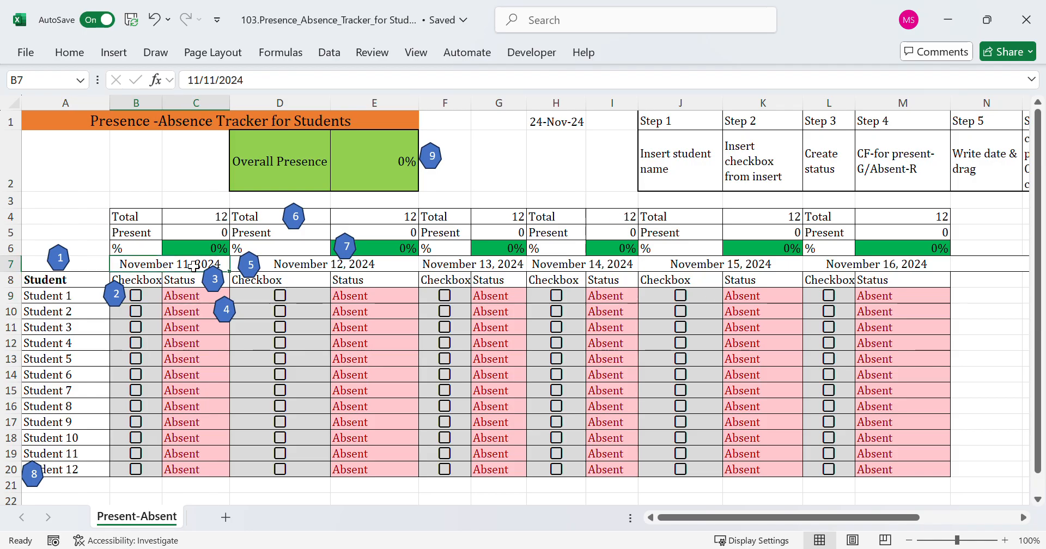
pyautogui.click(984, 168)
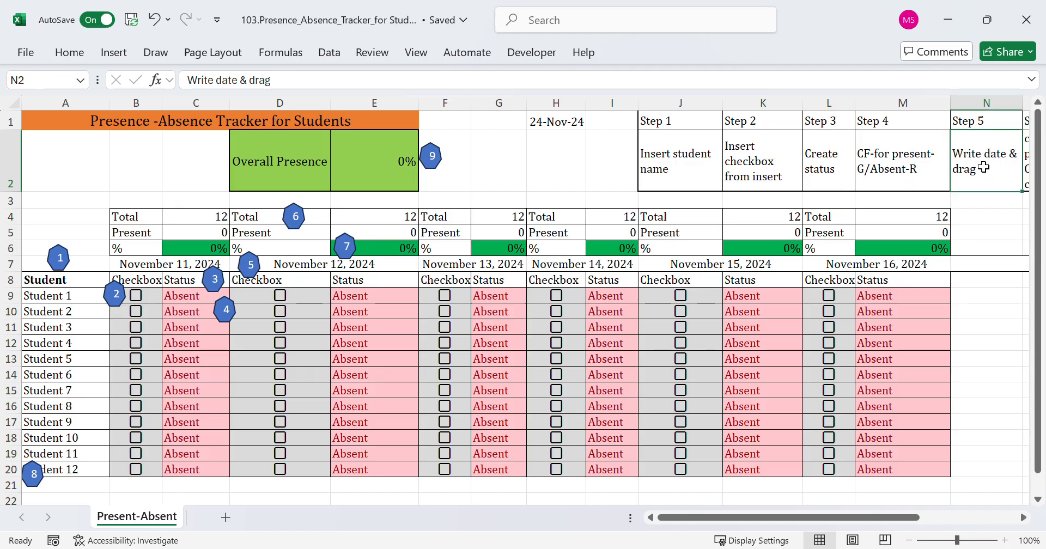
pyautogui.click(169, 266)
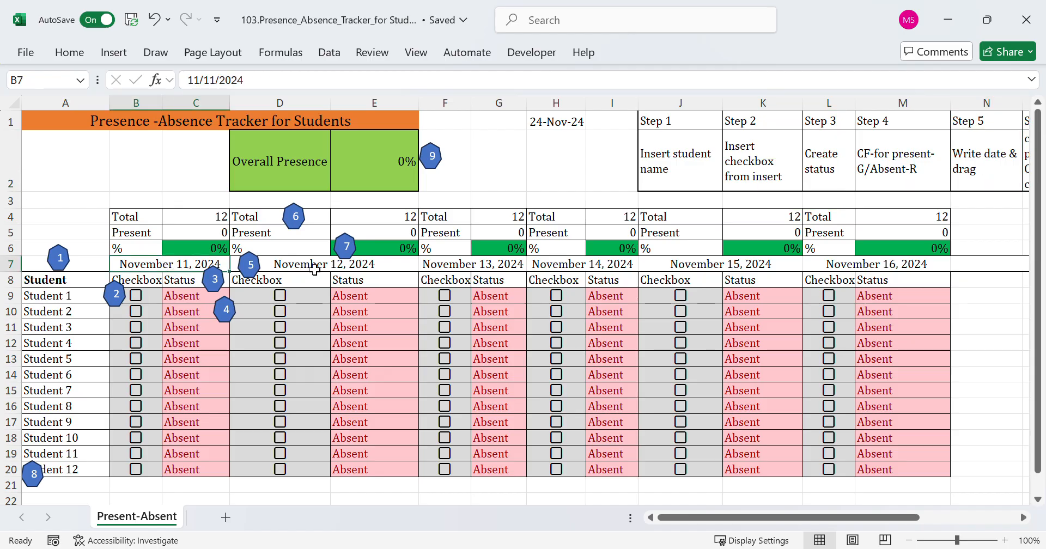
pyautogui.click(342, 270)
pyautogui.click(457, 265)
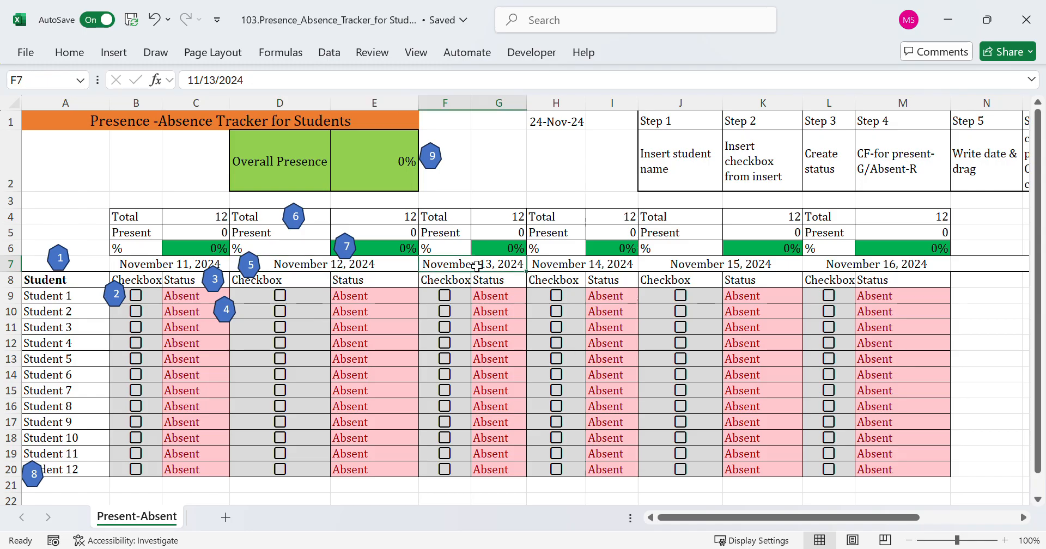
pyautogui.click(871, 267)
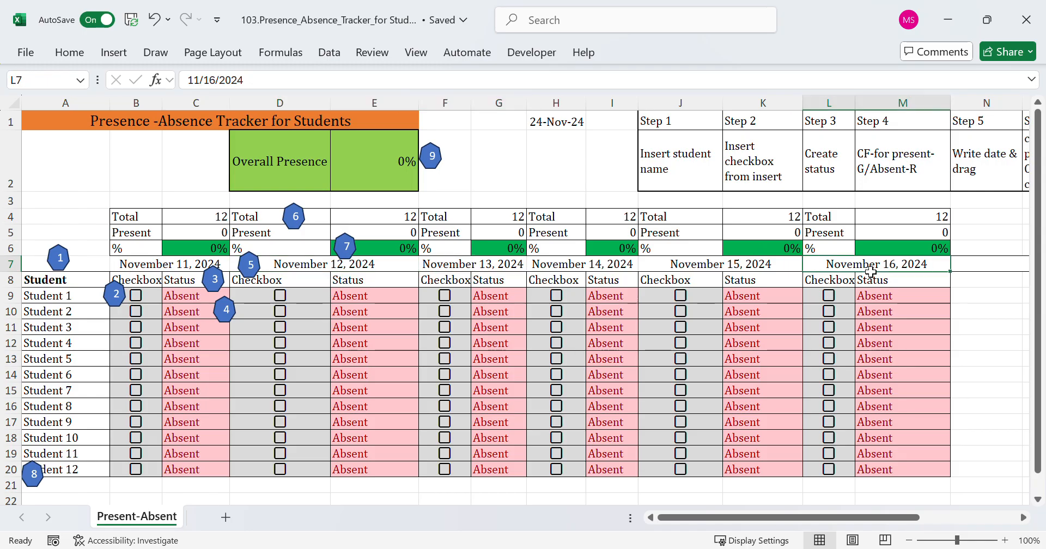
# Try extending the November 16 date header by one day into N7:O7, and undo the fill
pyautogui.click(1023, 517)
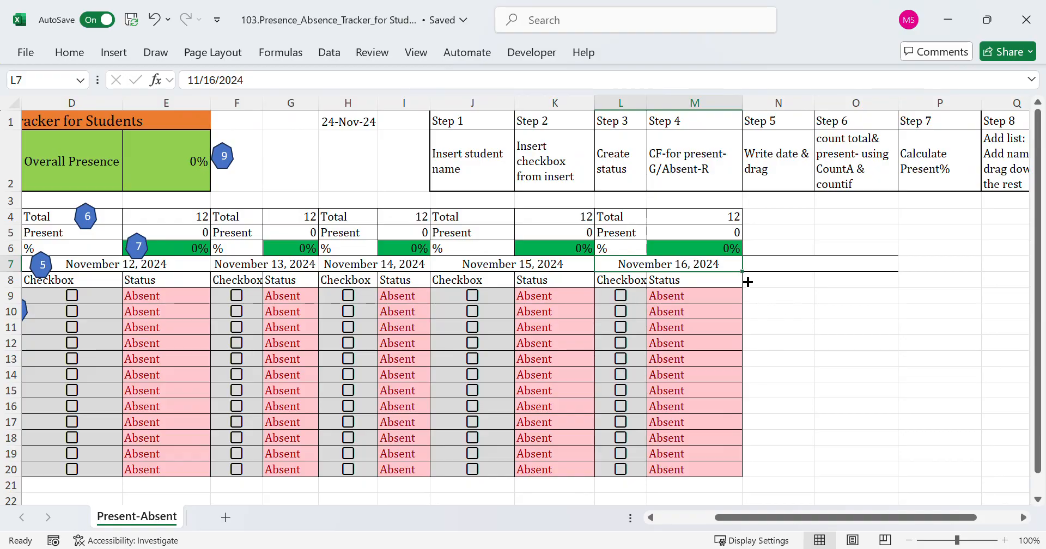
pyautogui.moveTo(748, 281); pyautogui.dragTo(861, 281)
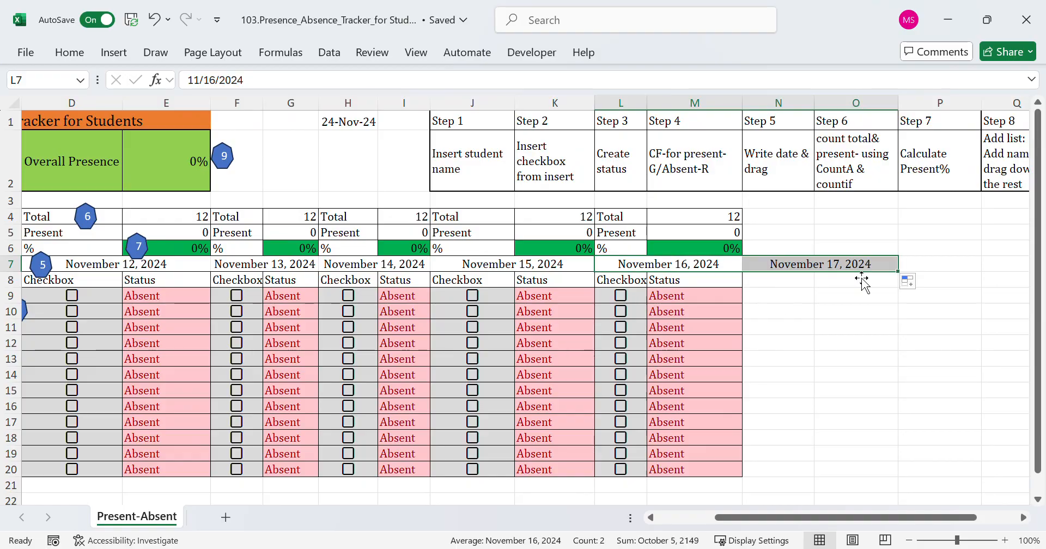
pyautogui.click(153, 23)
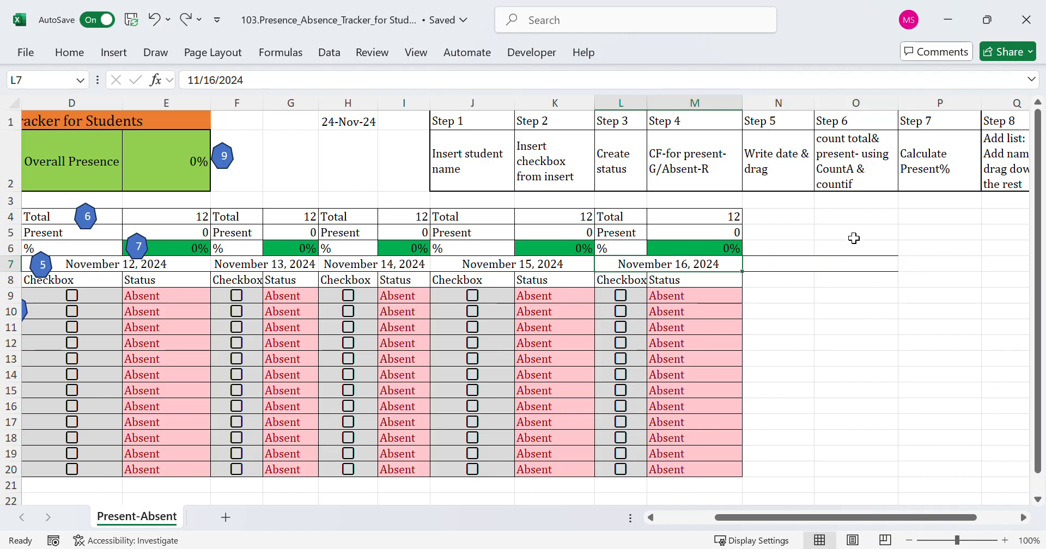
# Inspect the empty header cells N7 and N8 and the November 16 Checkbox and Status columns as the pattern for another day
pyautogui.click(862, 267)
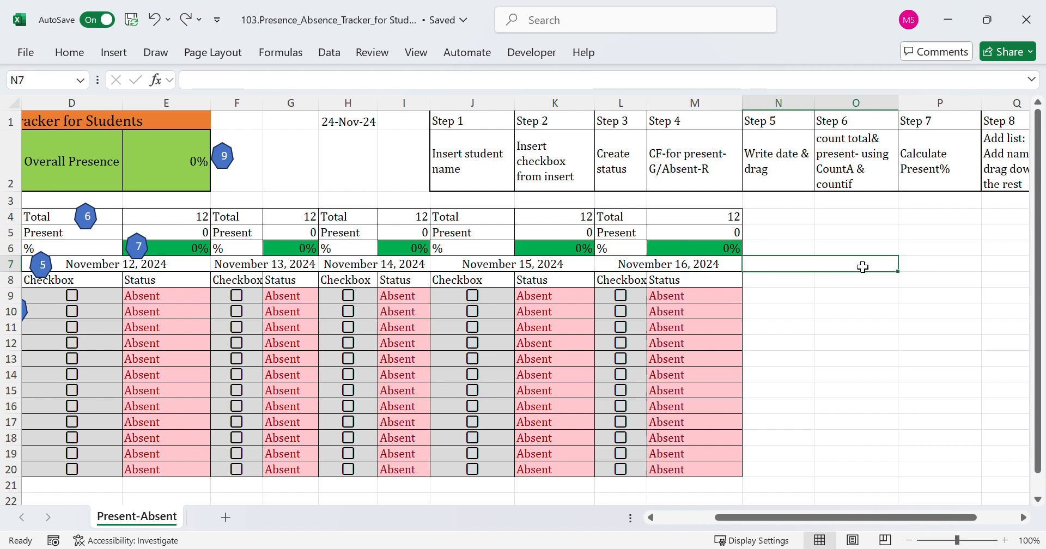
pyautogui.click(621, 284)
pyautogui.moveTo(621, 285); pyautogui.dragTo(682, 456)
pyautogui.click(777, 264)
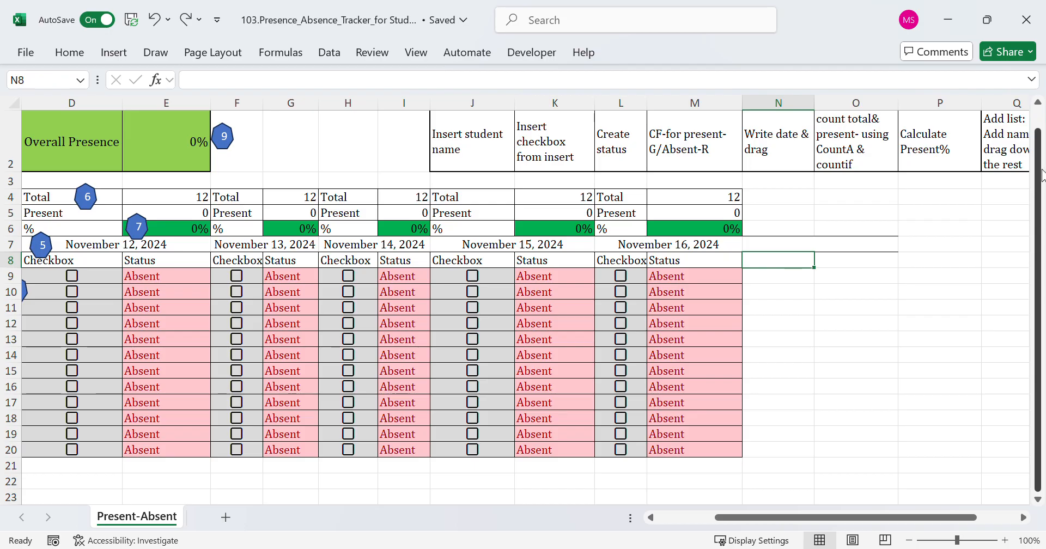
# Read the Step 7 instruction in P2 and the Step 6 instruction in O2 on counting total and present students
pyautogui.scroll(1, 1040, 158)
pyautogui.click(942, 158)
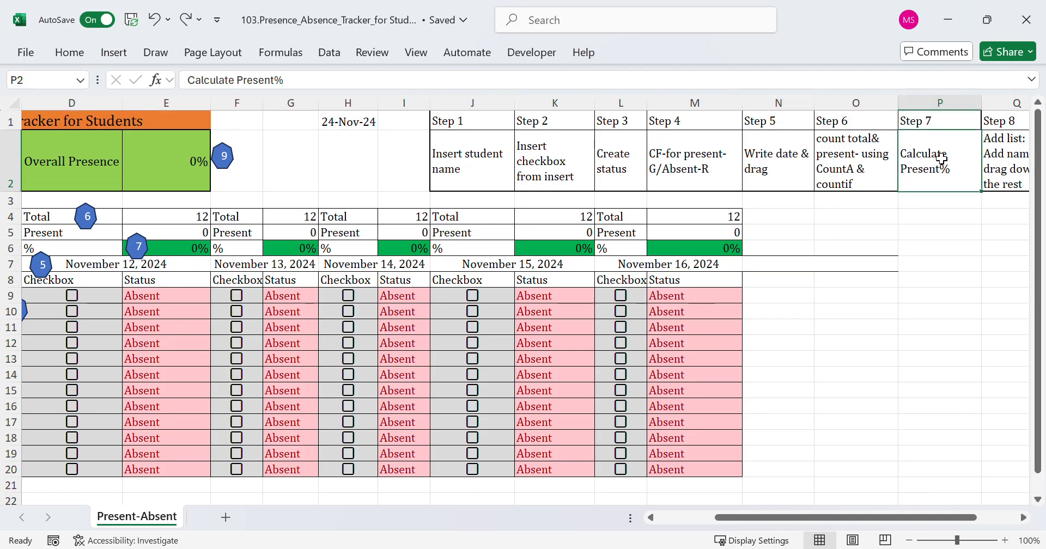
pyautogui.click(830, 158)
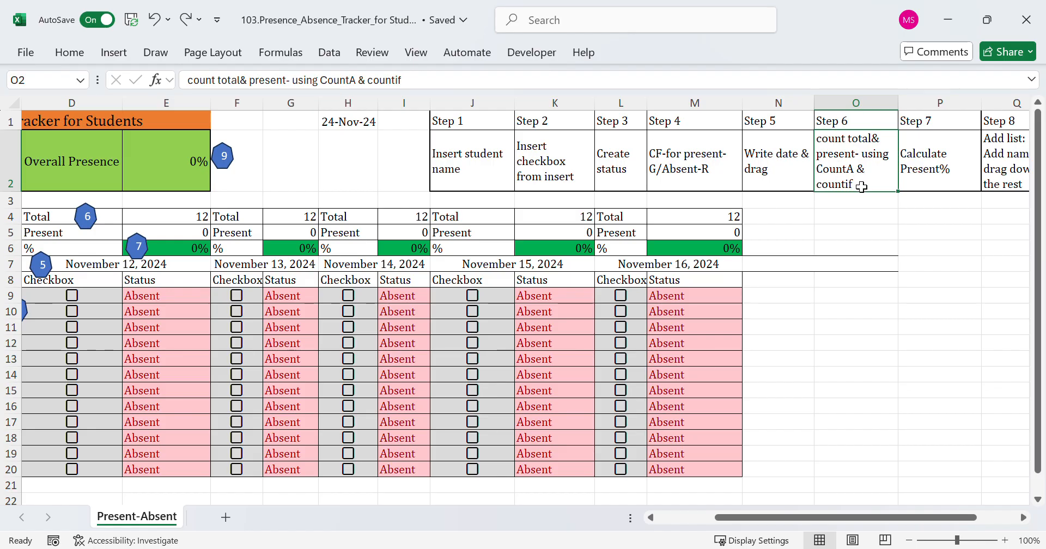
pyautogui.click(653, 518)
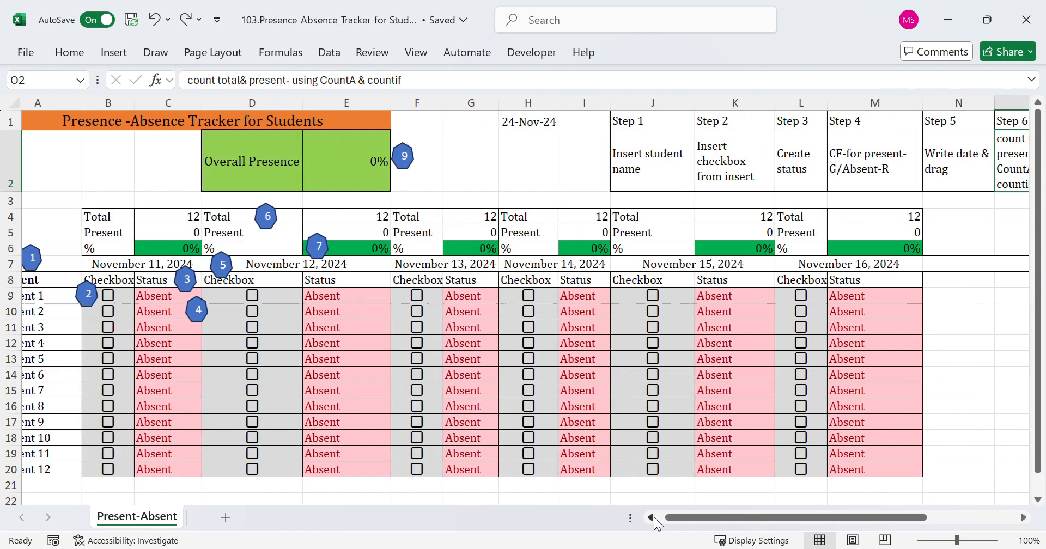
# Examine the November 11 Total formula in C4, tracing its counted range down to row 110, and the Present formula in C5
pyautogui.click(214, 223)
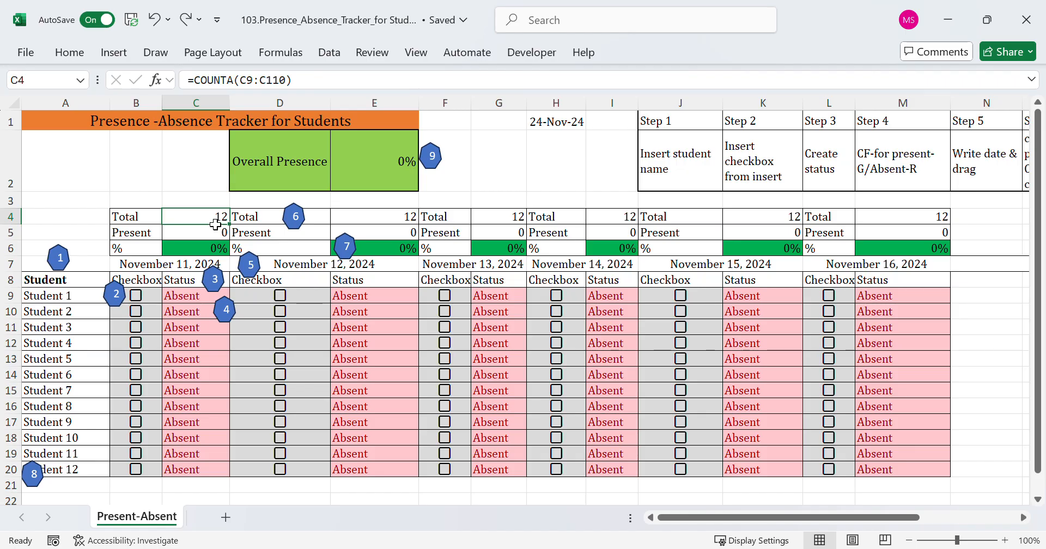
pyautogui.doubleClick(219, 224)
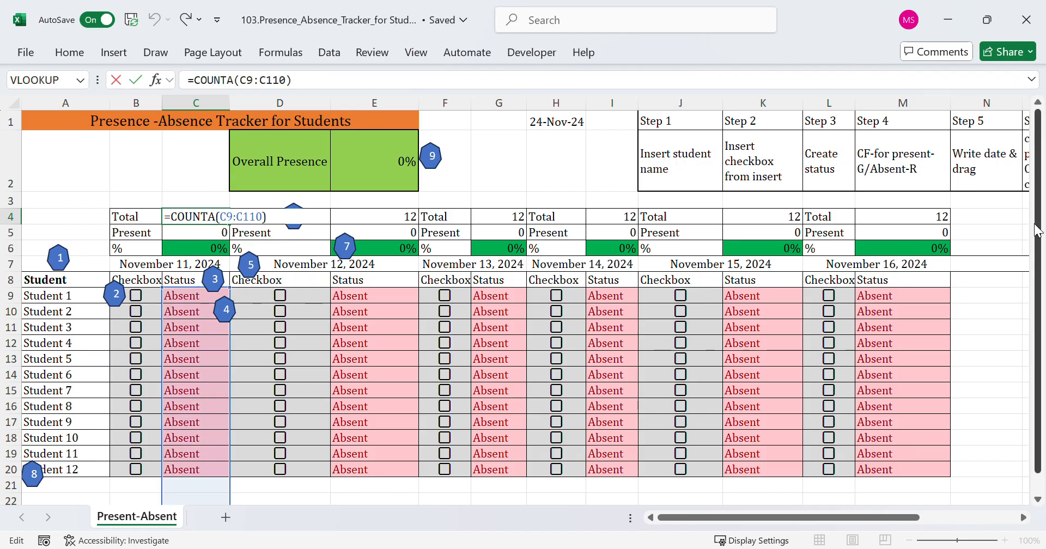
pyautogui.moveTo(1035, 225); pyautogui.dragTo(1039, 382)
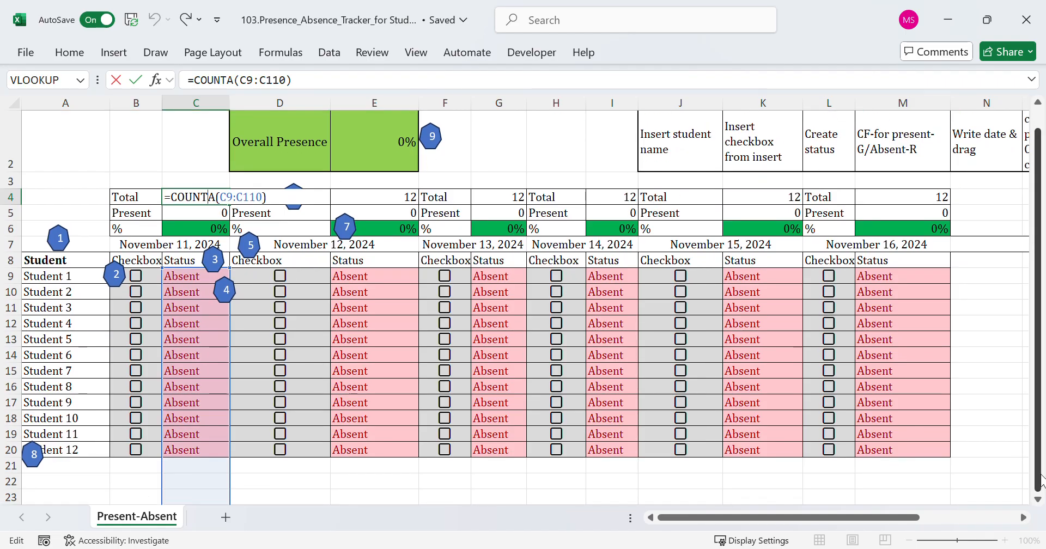
pyautogui.click(1040, 502)
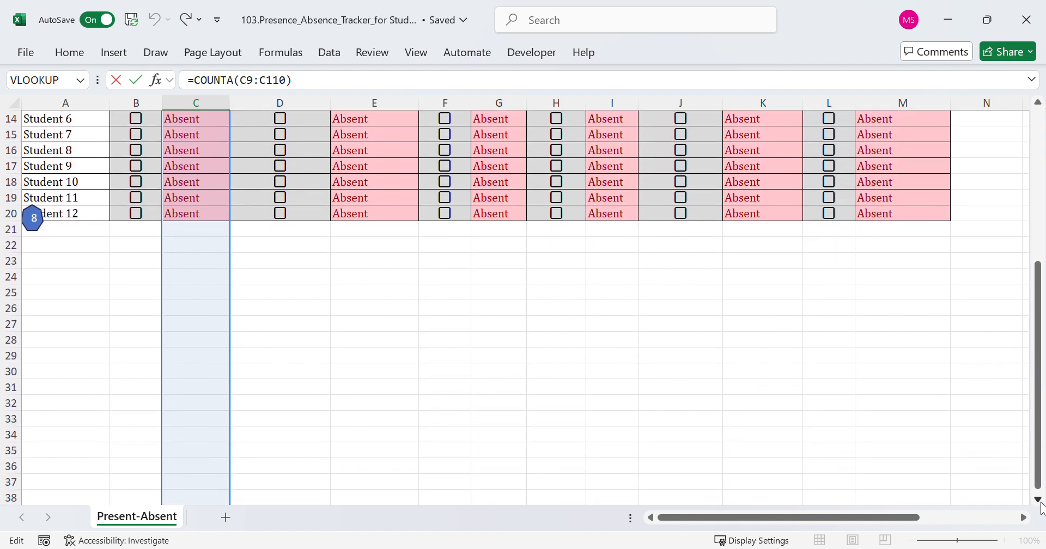
pyautogui.moveTo(1041, 504); pyautogui.dragTo(1041, 506)
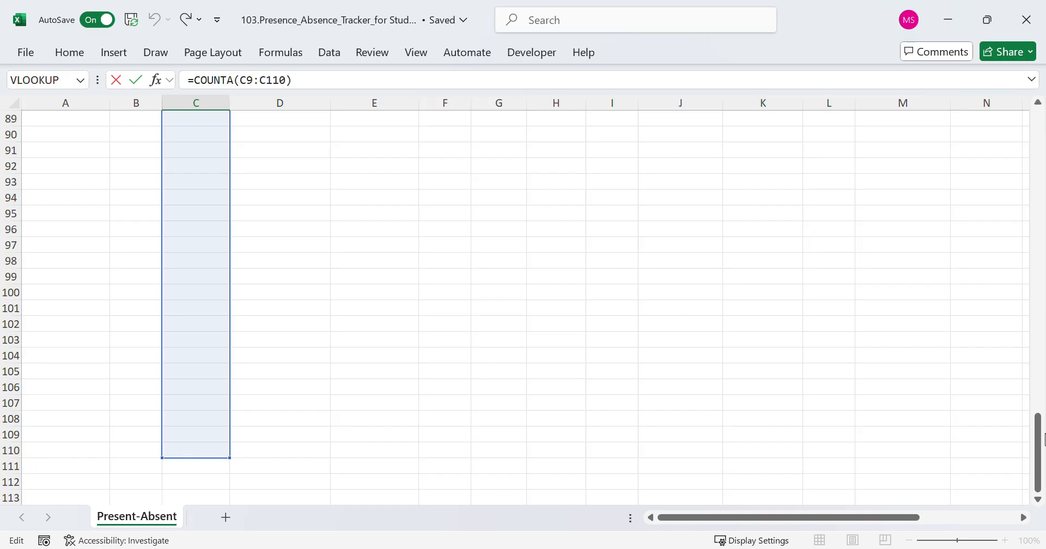
pyautogui.moveTo(1043, 438); pyautogui.dragTo(1013, 90)
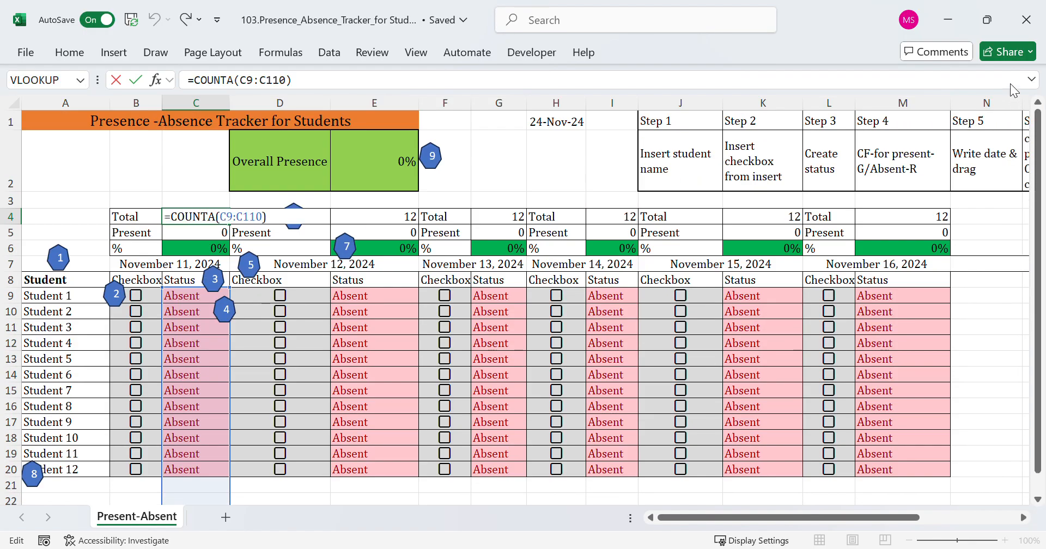
pyautogui.click(460, 185)
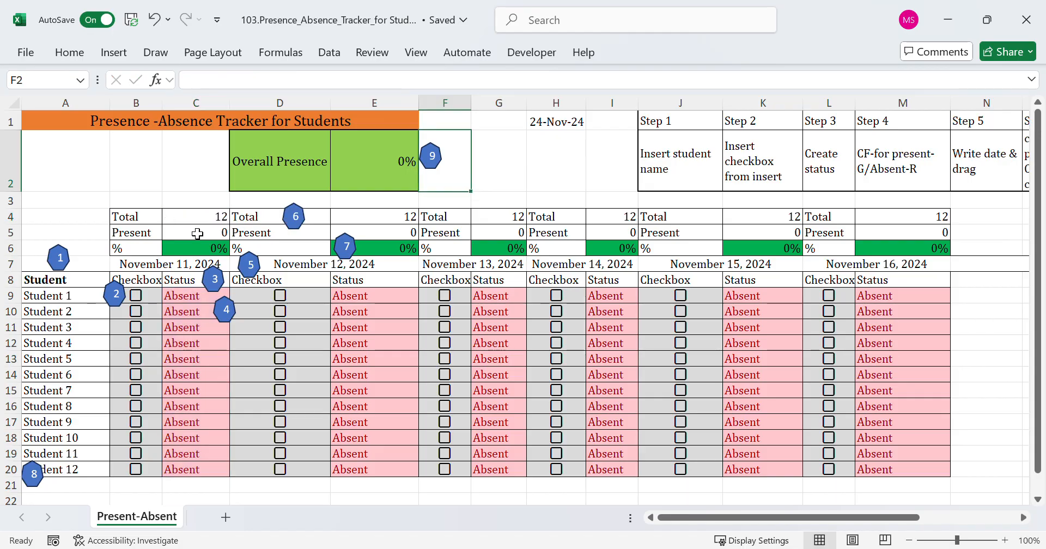
pyautogui.click(194, 235)
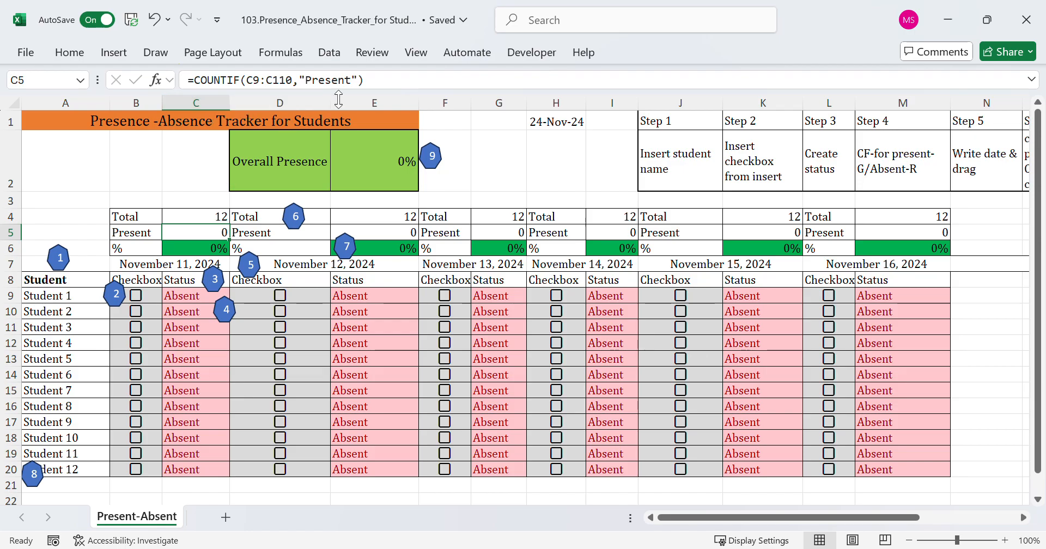
pyautogui.click(146, 166)
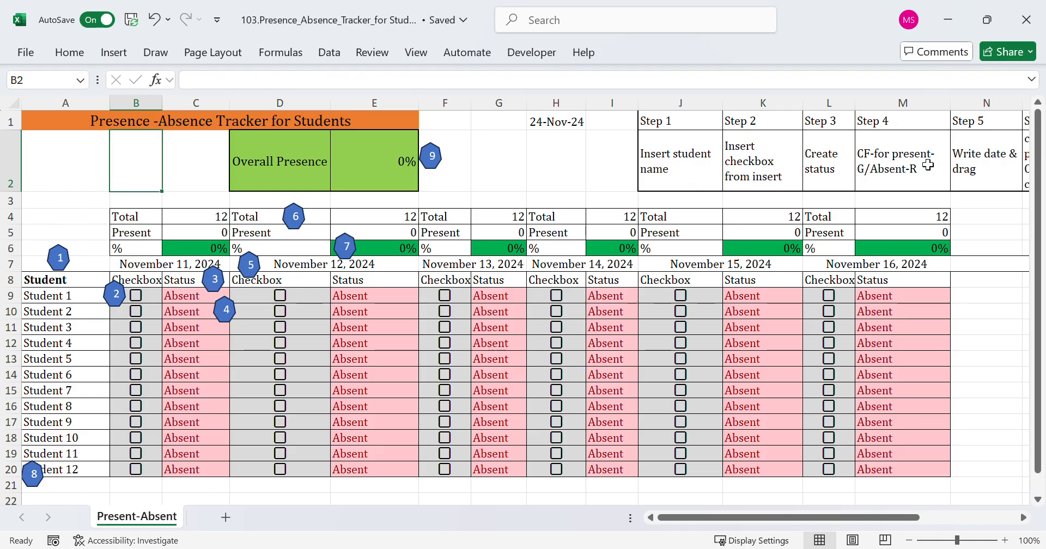
# Look through the remaining step instructions in row 2 and consult the Step 7 "Calculate Present%" entry in P2
pyautogui.click(980, 168)
pyautogui.press('Right')
pyautogui.press('Right')
pyautogui.press('Right')
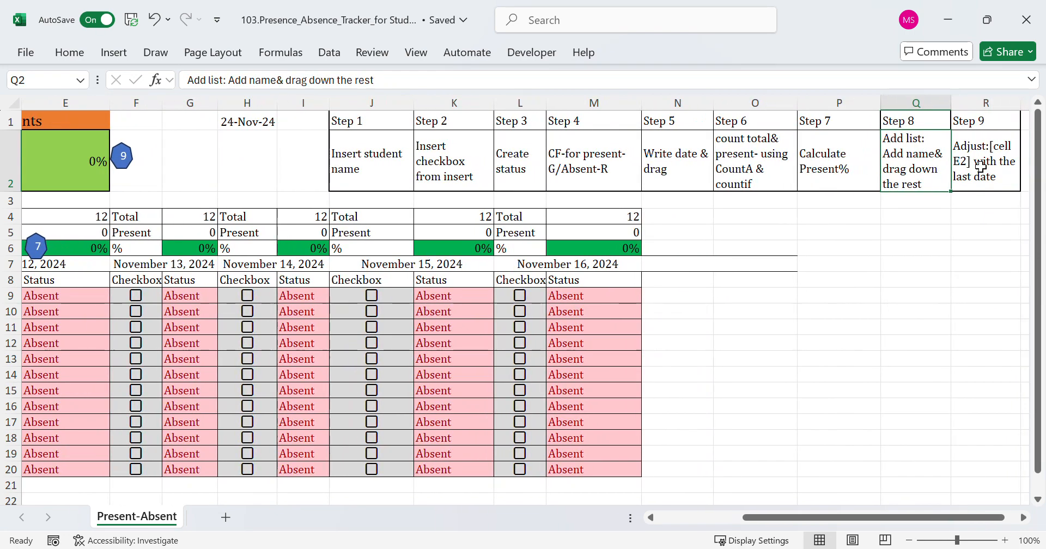
pyautogui.click(839, 173)
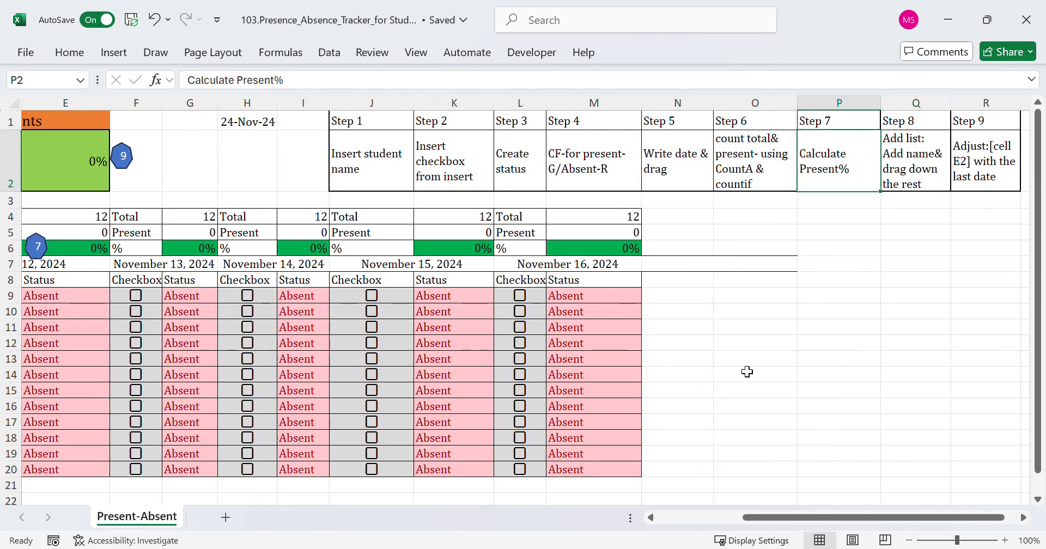
pyautogui.click(651, 517)
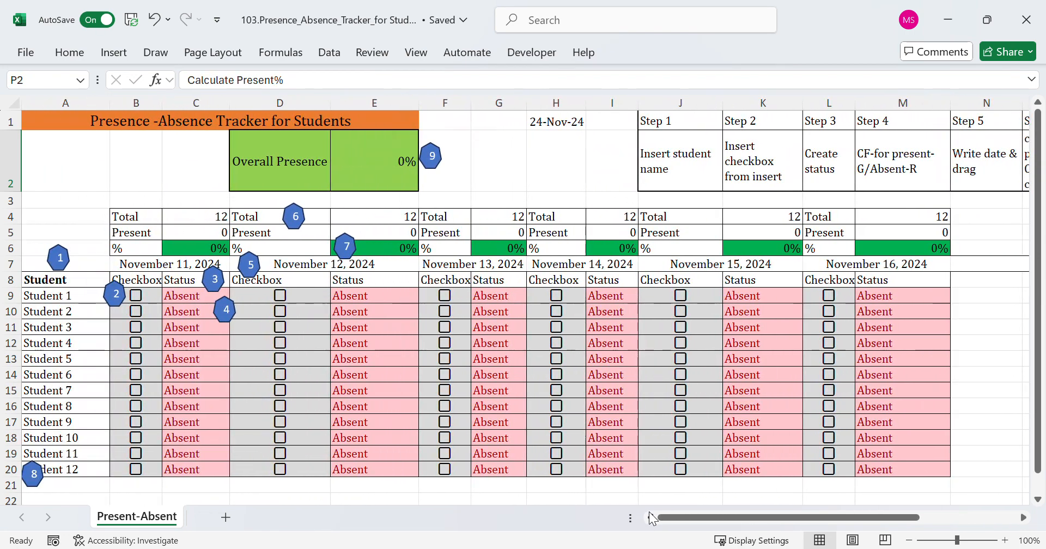
# Examine the presence percentage formulas in row 6 for each day from November 11 to November 16
pyautogui.click(199, 252)
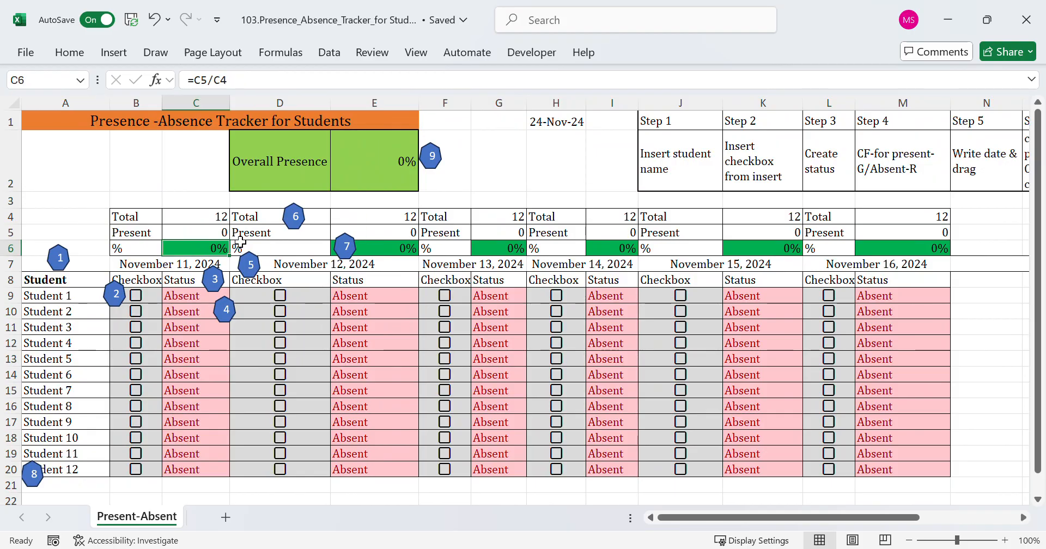
pyautogui.click(396, 251)
pyautogui.click(513, 238)
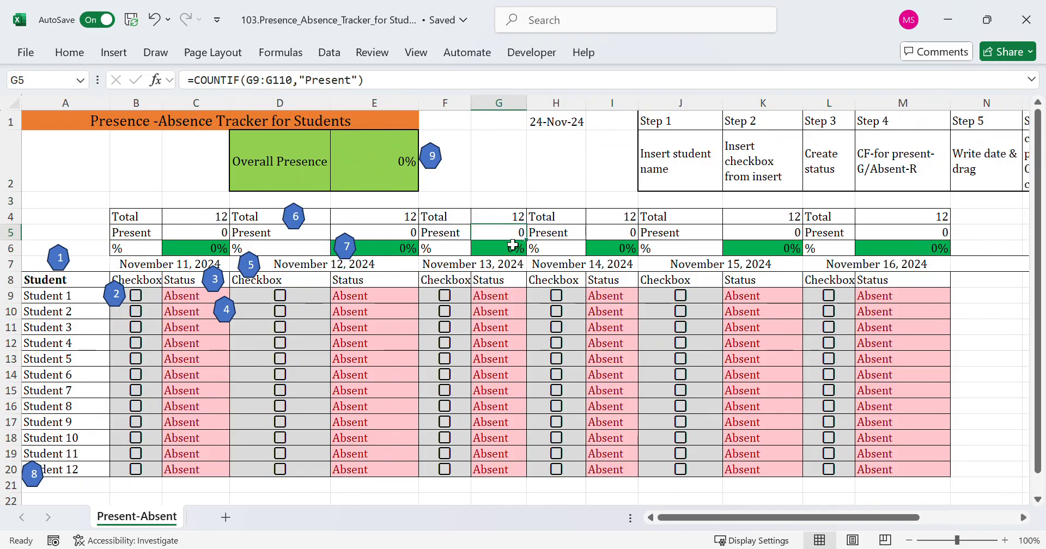
pyautogui.click(502, 253)
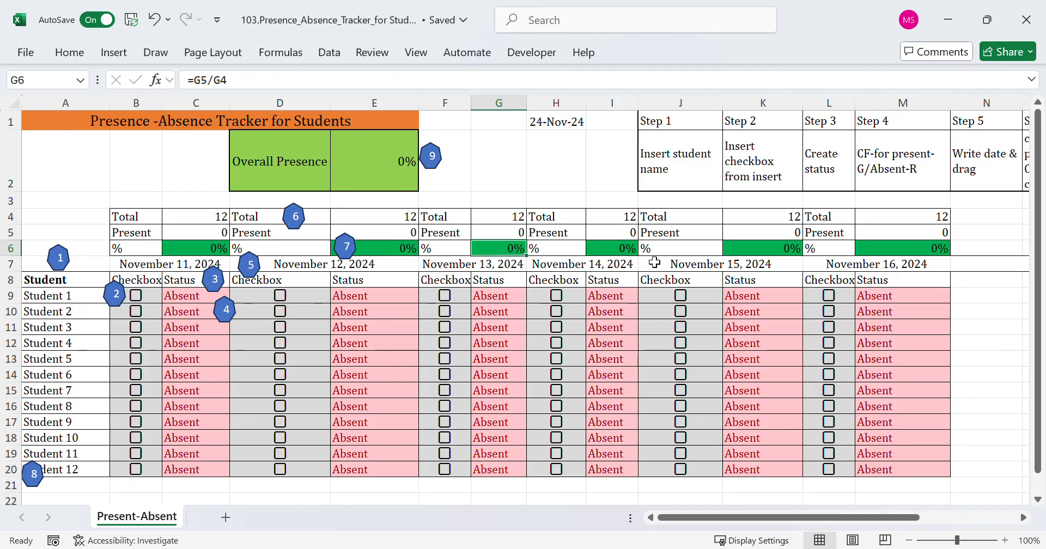
pyautogui.click(613, 254)
pyautogui.click(777, 256)
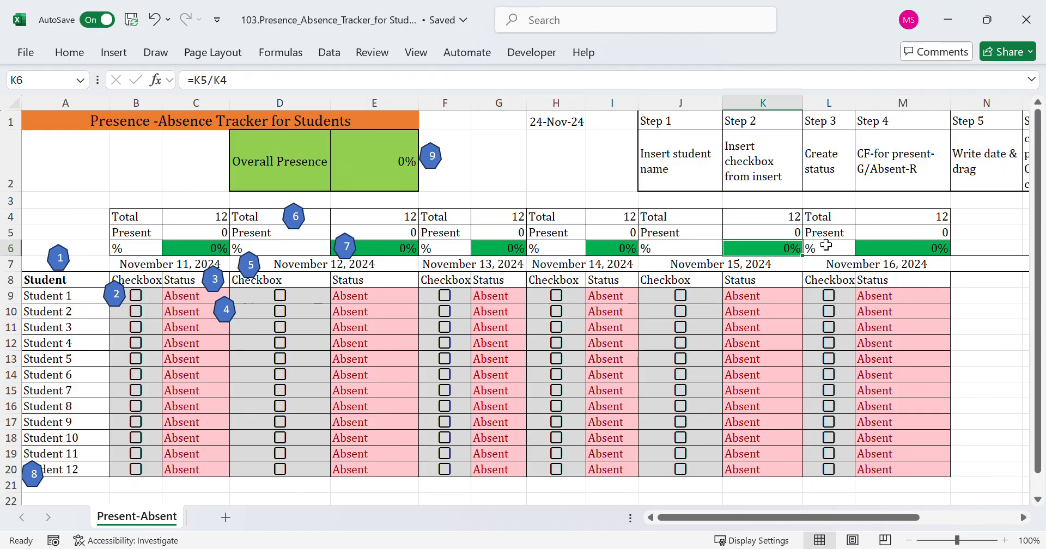
pyautogui.click(911, 257)
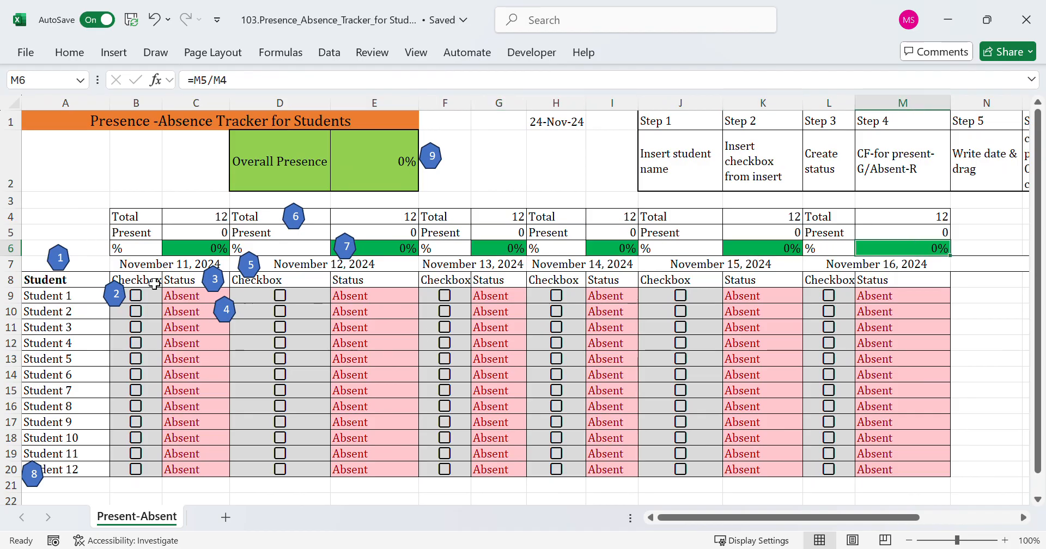
# Read the Step 8 instruction in Q2 on adding names to the student list
pyautogui.click(1023, 518)
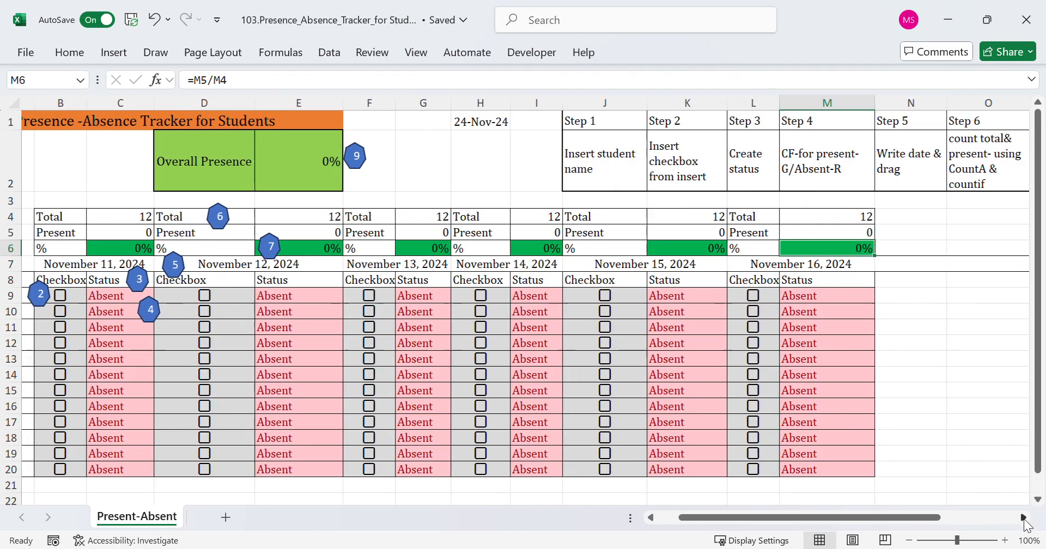
pyautogui.click(1023, 517)
pyautogui.click(1023, 517)
pyautogui.click(1023, 517)
pyautogui.click(1023, 518)
pyautogui.click(1023, 517)
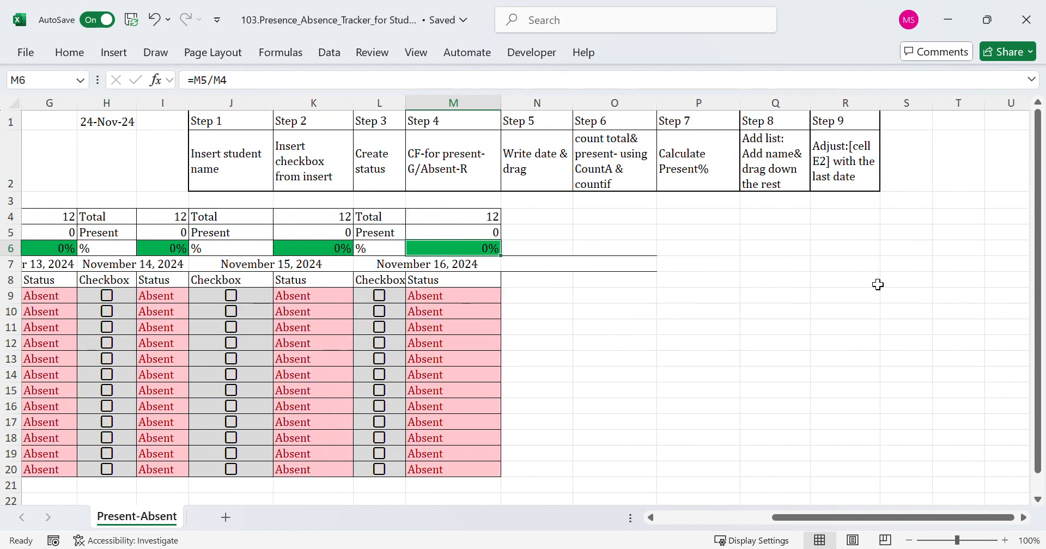
pyautogui.click(784, 164)
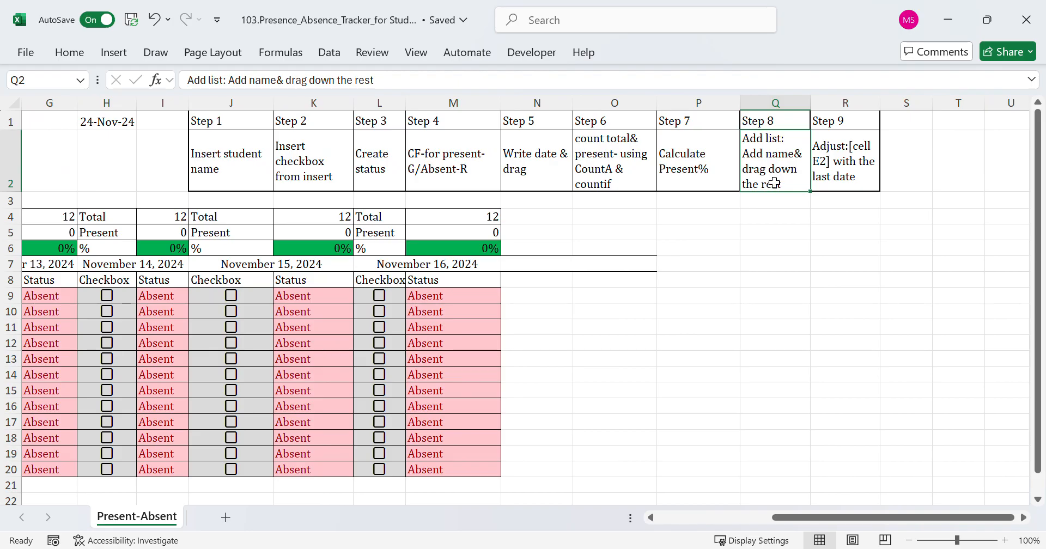
# Fill the Student 12 row across A20:M20 down to row 25, adding Students 13 to 17 with their checkboxes and statuses
pyautogui.click(650, 517)
pyautogui.click(650, 517)
pyautogui.click(651, 518)
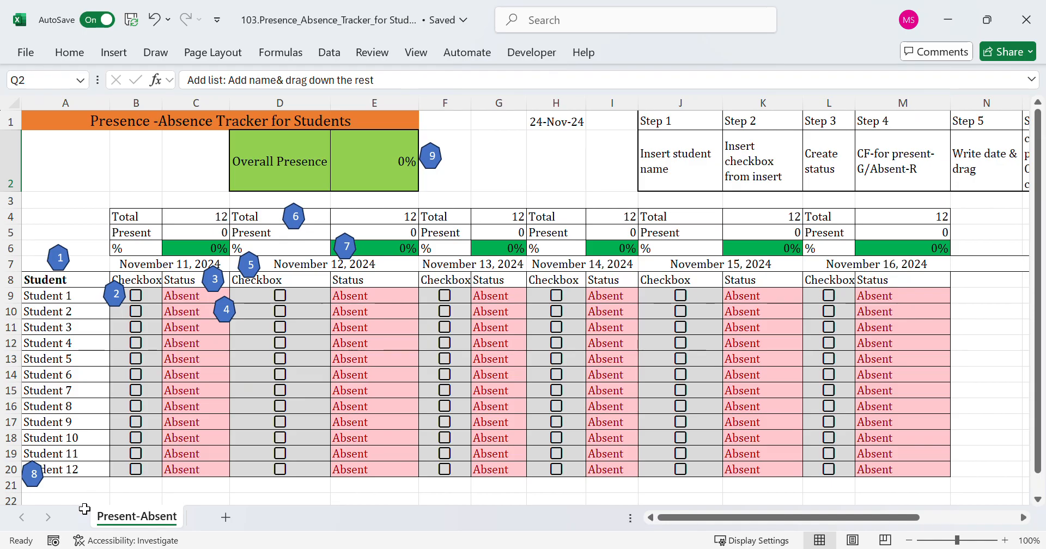
pyautogui.moveTo(88, 472); pyautogui.dragTo(950, 474)
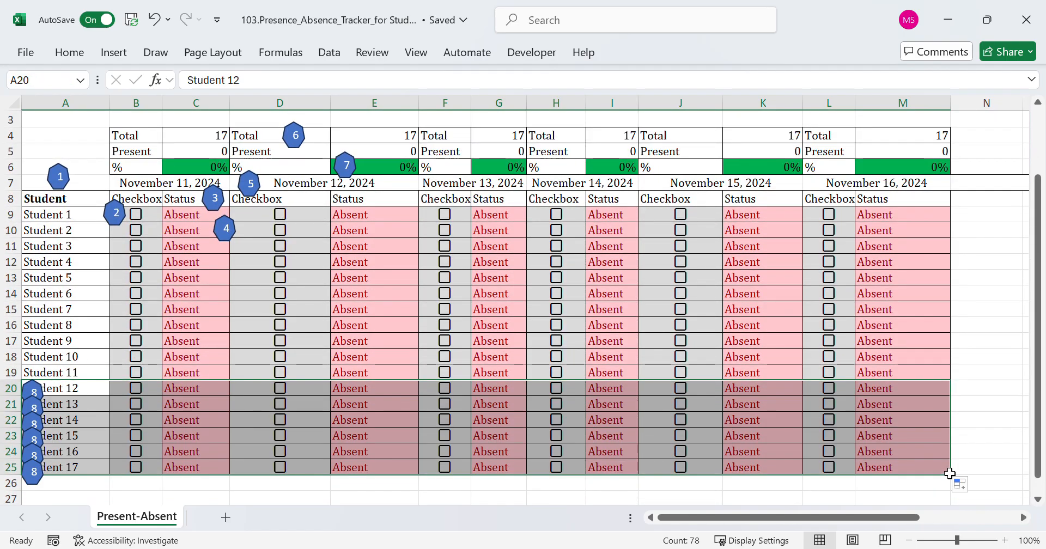
# Undo the last fill that added Students 13 to 17
pyautogui.click(155, 21)
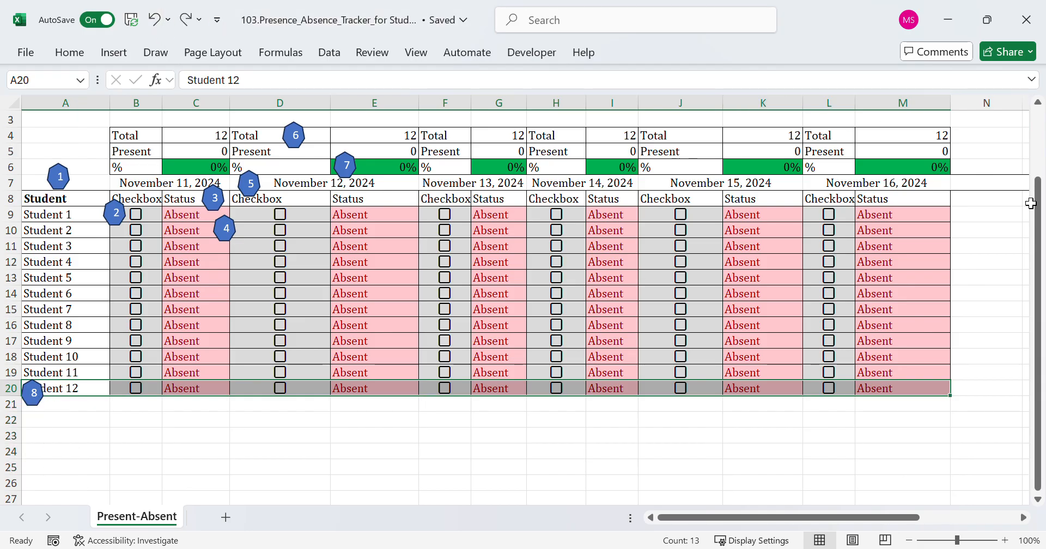
# Read the Step 9 instruction in R2 and examine the Overall Presence formula in E2 with the daily percentages from C6 to M6
pyautogui.scroll(2, 1030, 203)
pyautogui.click(996, 152)
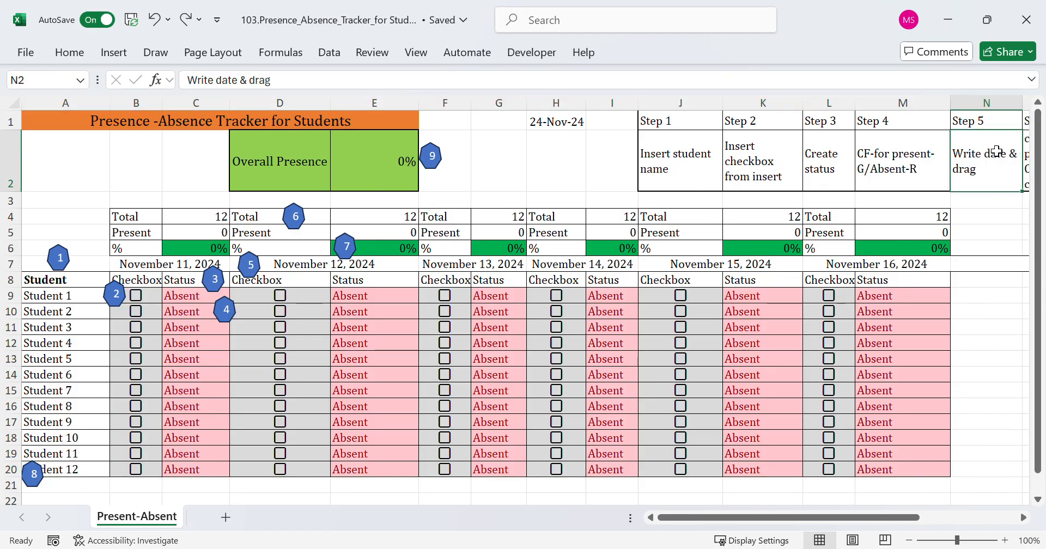
pyautogui.press('Right')
pyautogui.press('Right')
pyautogui.press('Right')
pyautogui.press('Right')
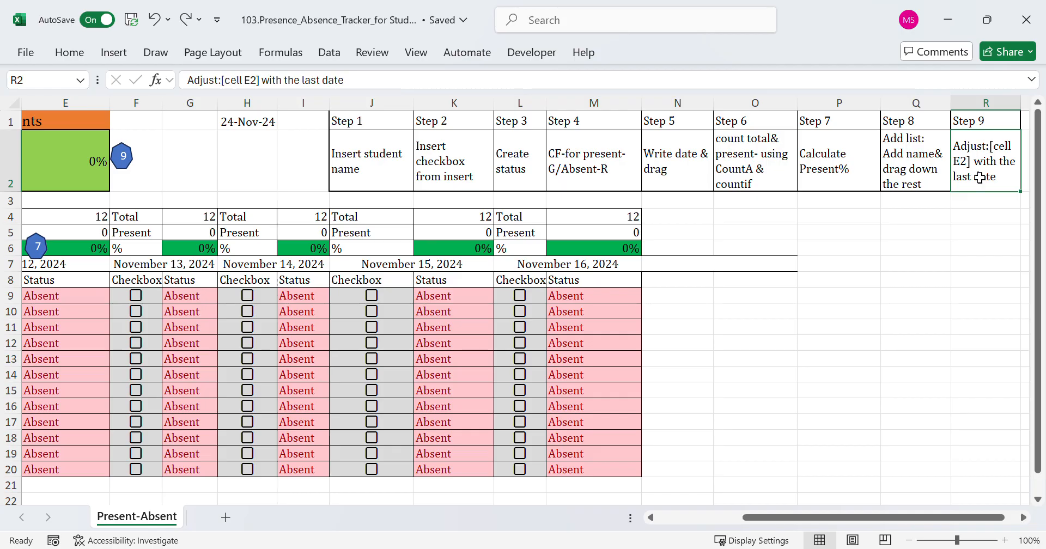
pyautogui.click(650, 517)
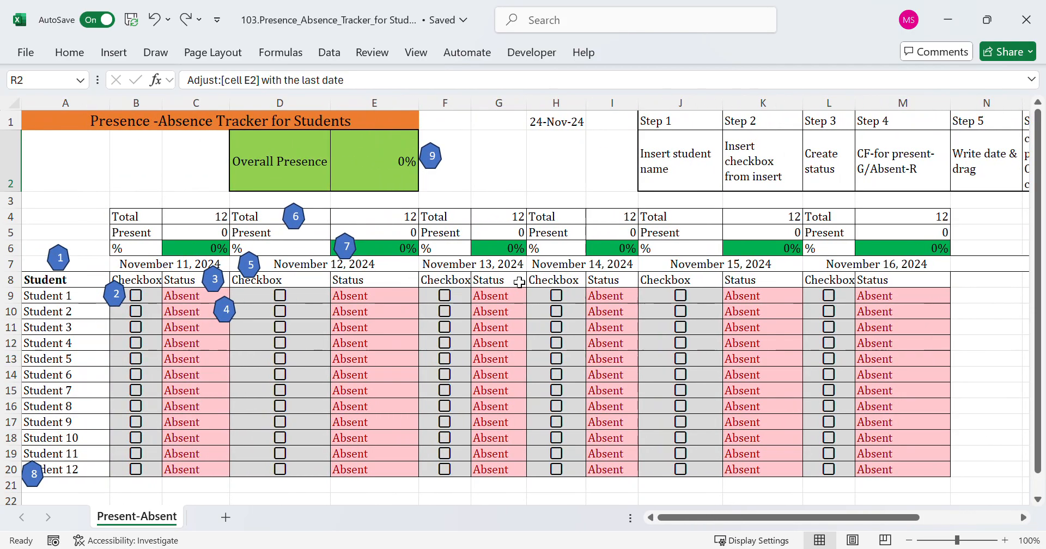
pyautogui.click(382, 173)
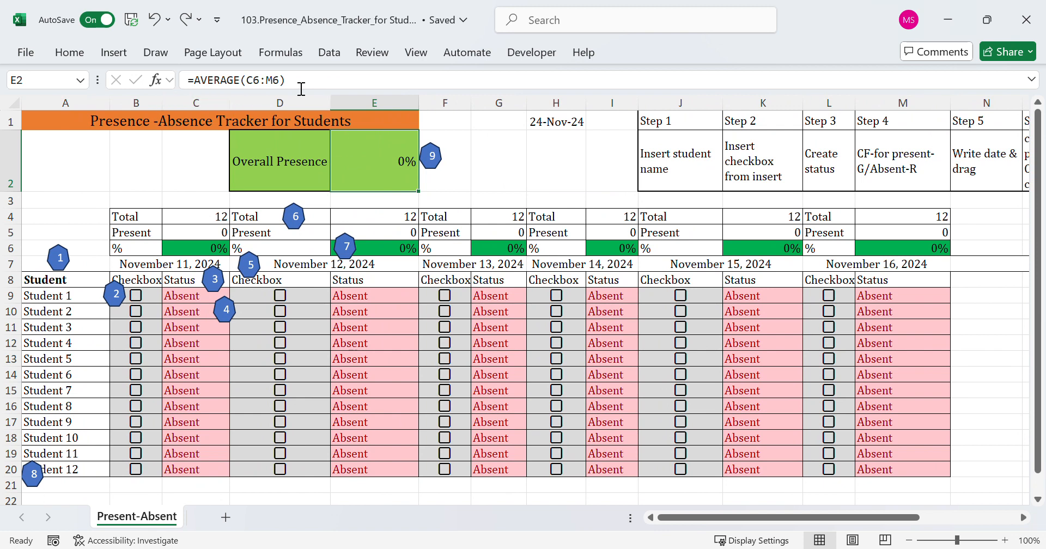
pyautogui.click(213, 254)
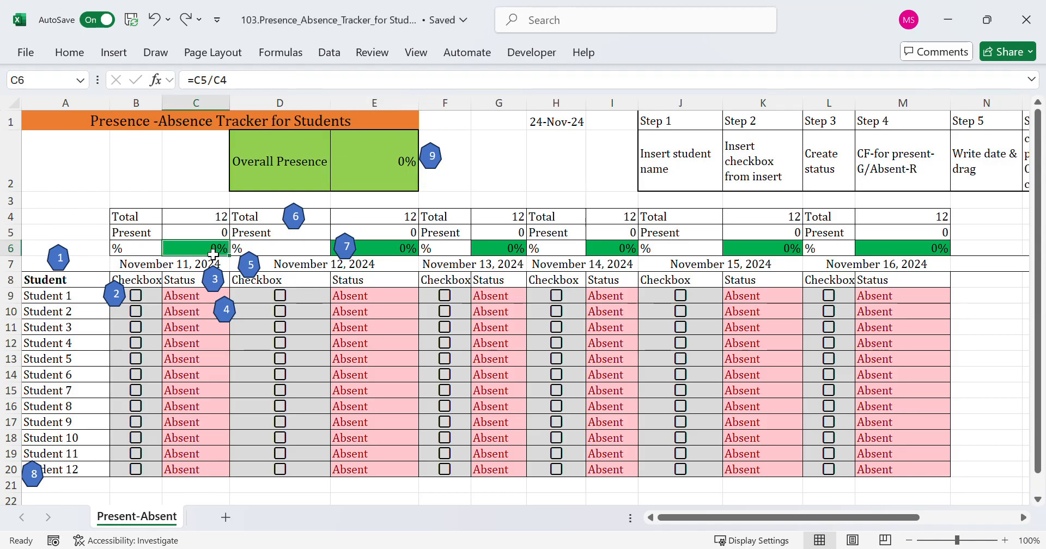
pyautogui.click(900, 250)
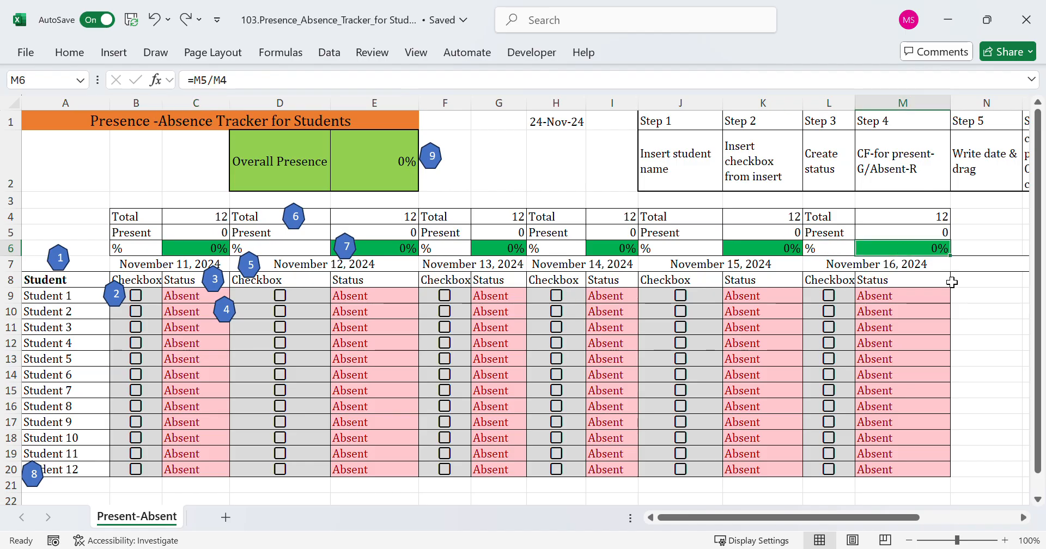
pyautogui.click(1021, 257)
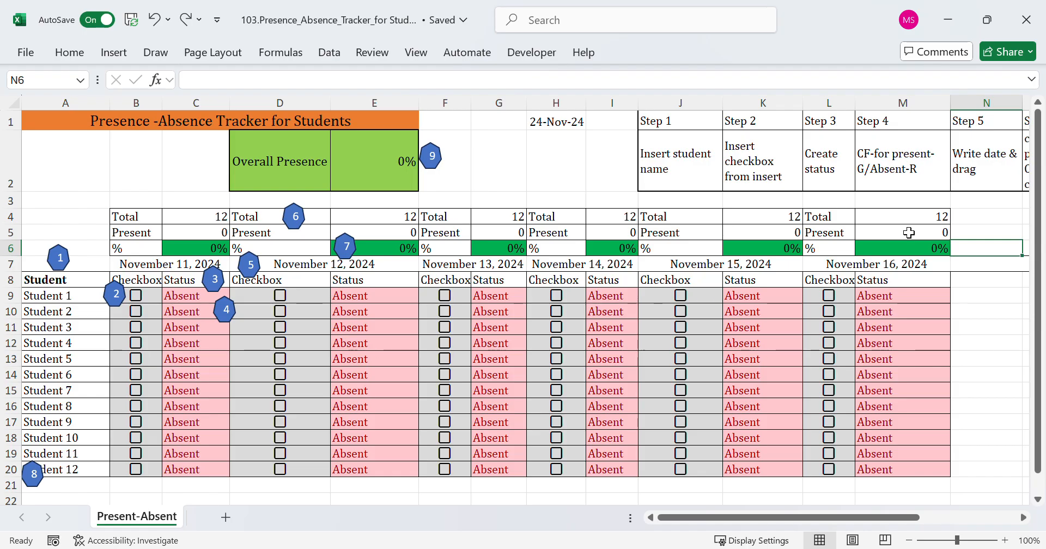
# Review the Step 1 to Step 9 instructions by selecting the range J1:R2
pyautogui.click(1024, 518)
pyautogui.click(1024, 517)
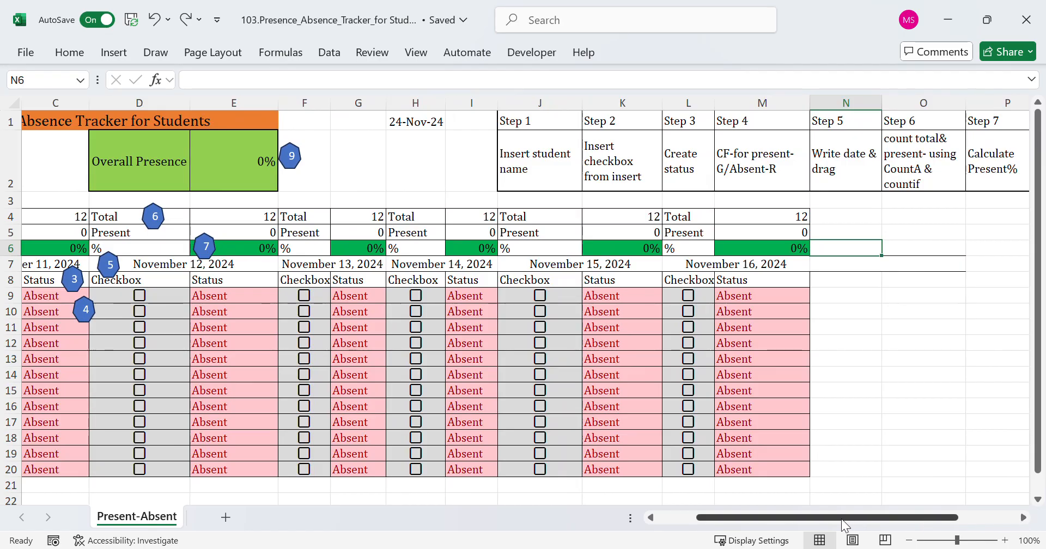
pyautogui.moveTo(837, 517); pyautogui.dragTo(937, 508)
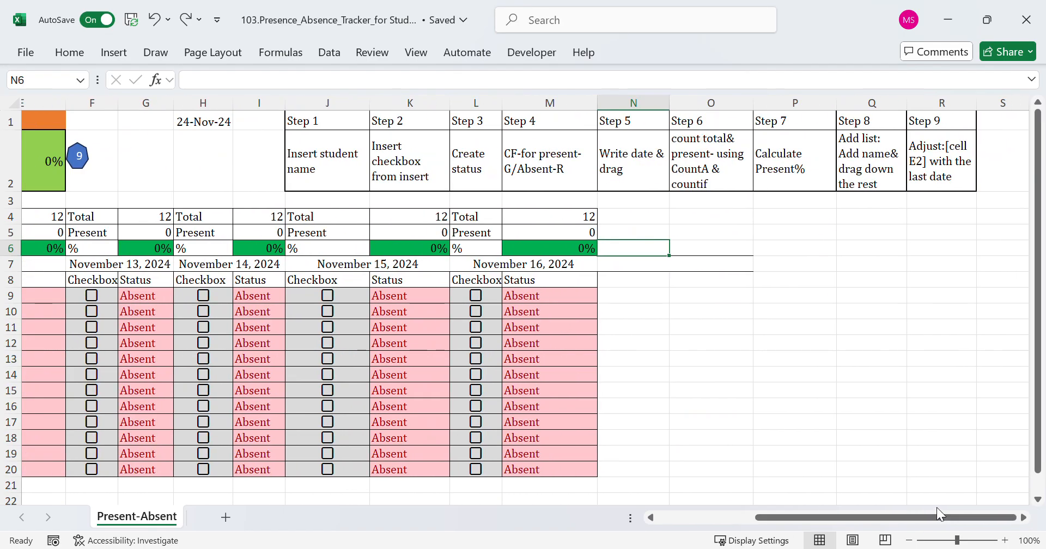
pyautogui.moveTo(360, 121); pyautogui.dragTo(932, 170)
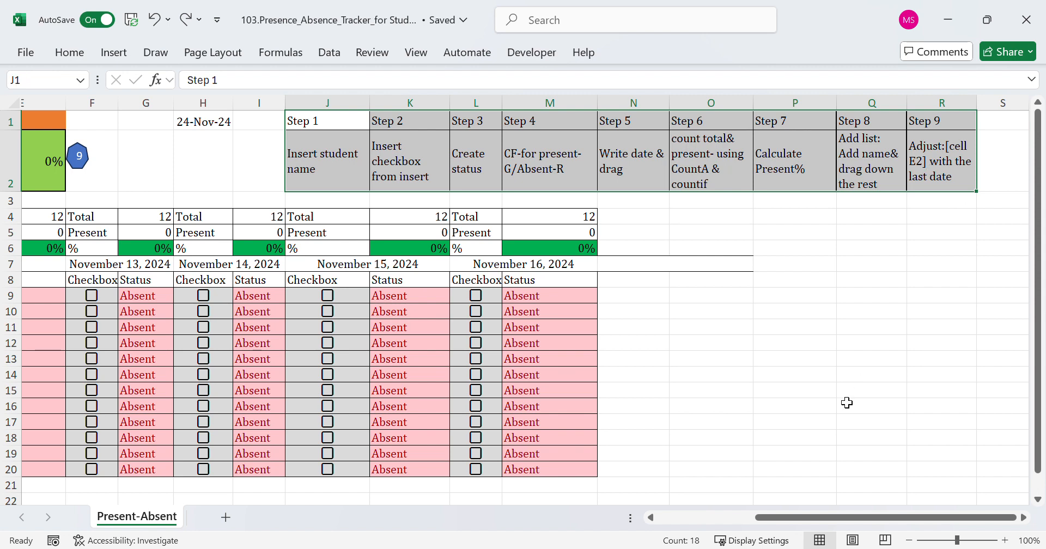
pyautogui.click(651, 518)
pyautogui.click(650, 518)
pyautogui.click(650, 517)
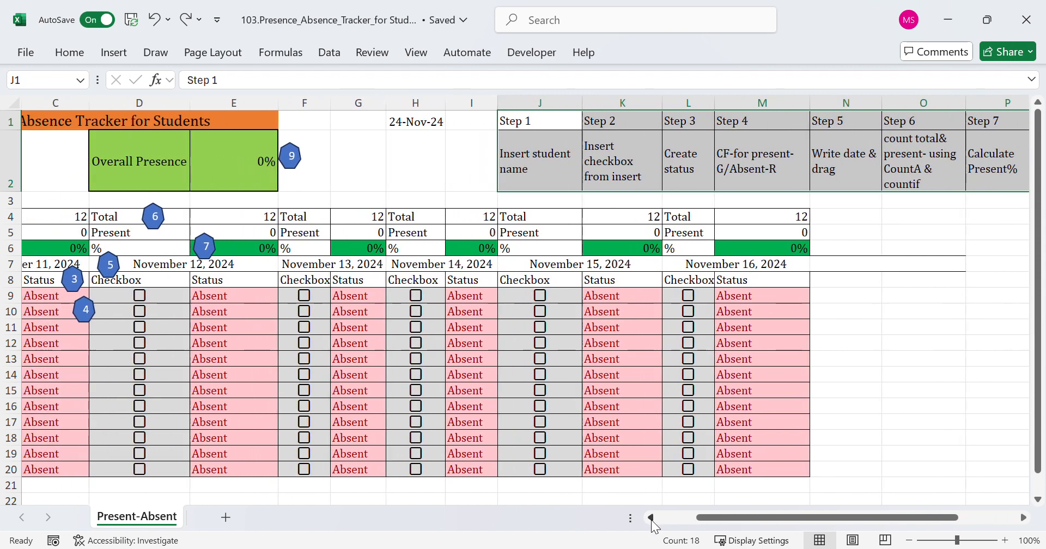
pyautogui.click(650, 517)
pyautogui.click(651, 518)
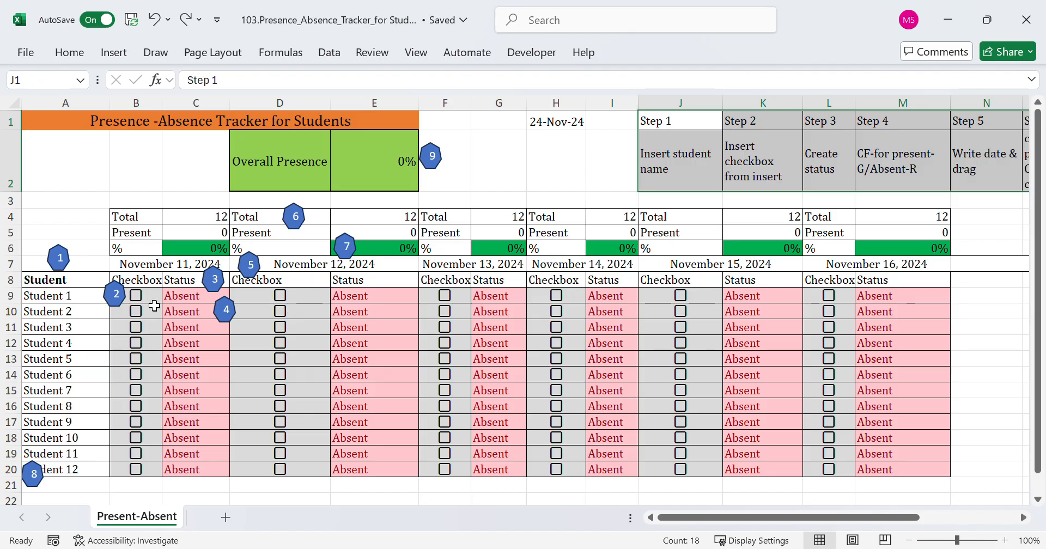
# Check Students 1 and 2 as present for November 11, 2024, and inspect the Present count and Overall Presence formulas
pyautogui.click(155, 269)
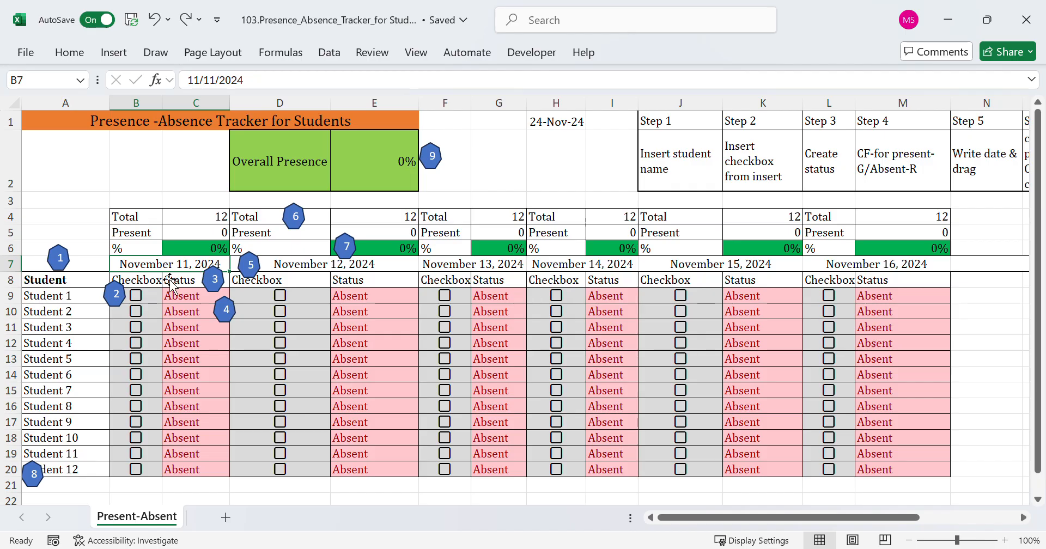
pyautogui.click(288, 183)
pyautogui.click(388, 171)
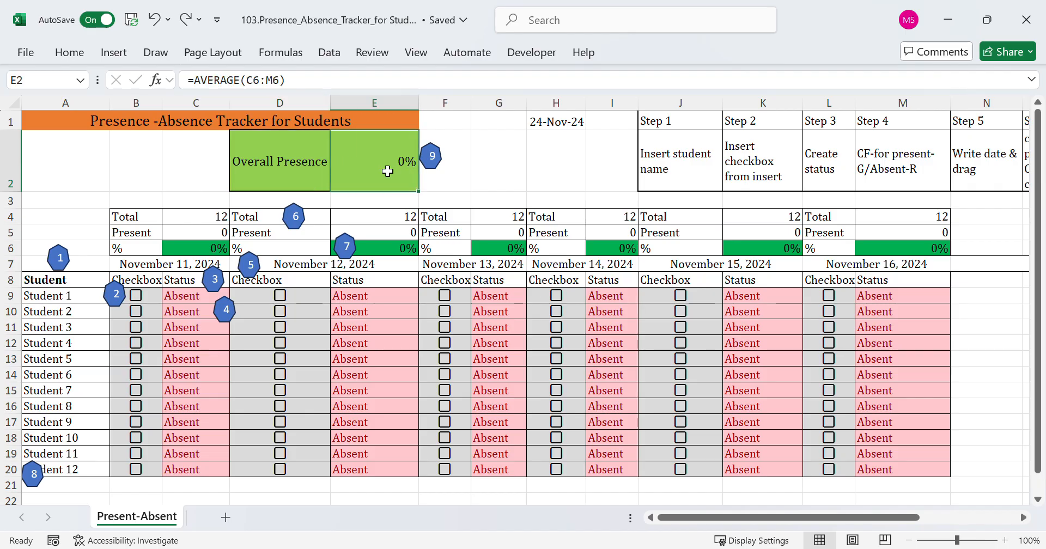
pyautogui.click(210, 249)
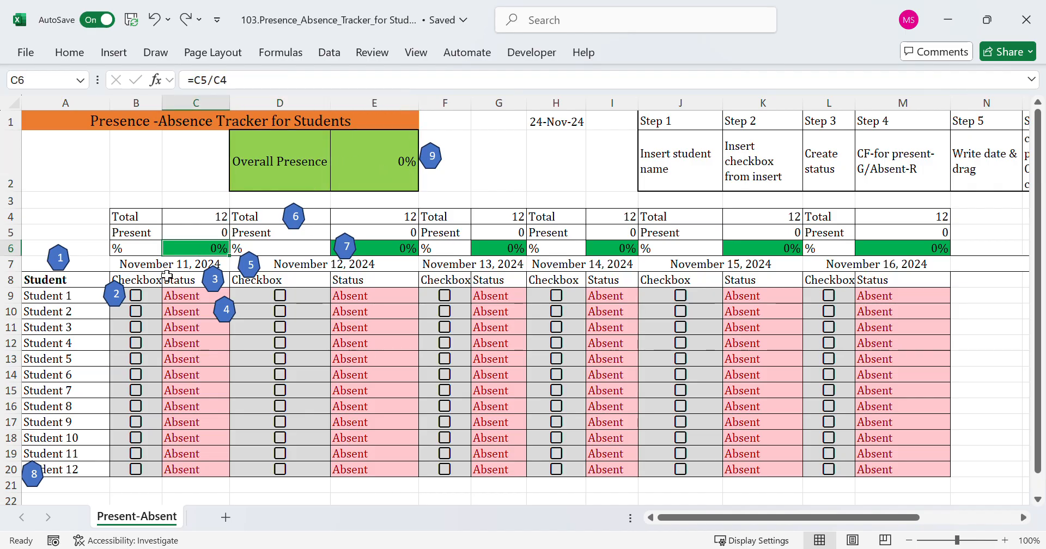
pyautogui.click(136, 295)
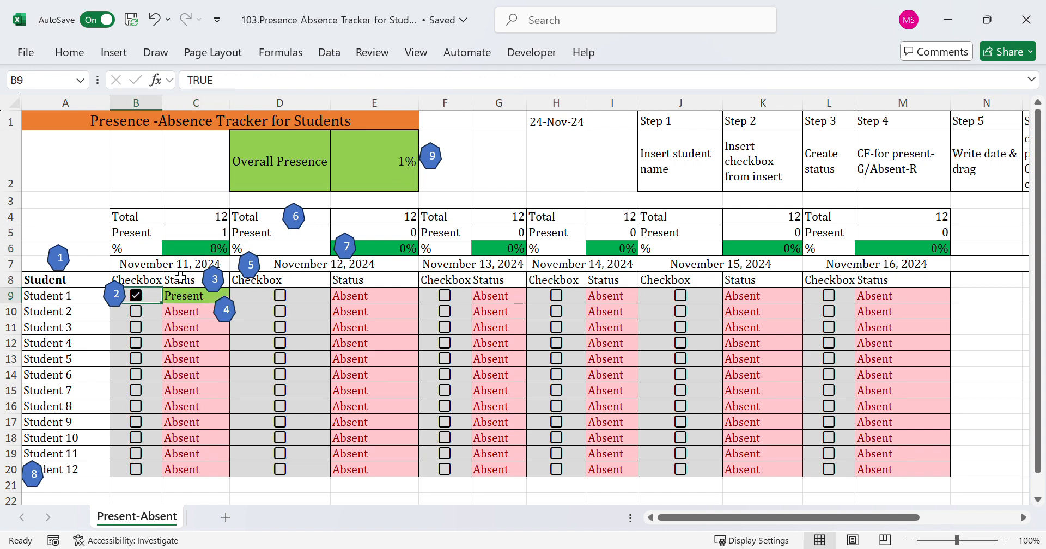
pyautogui.click(210, 232)
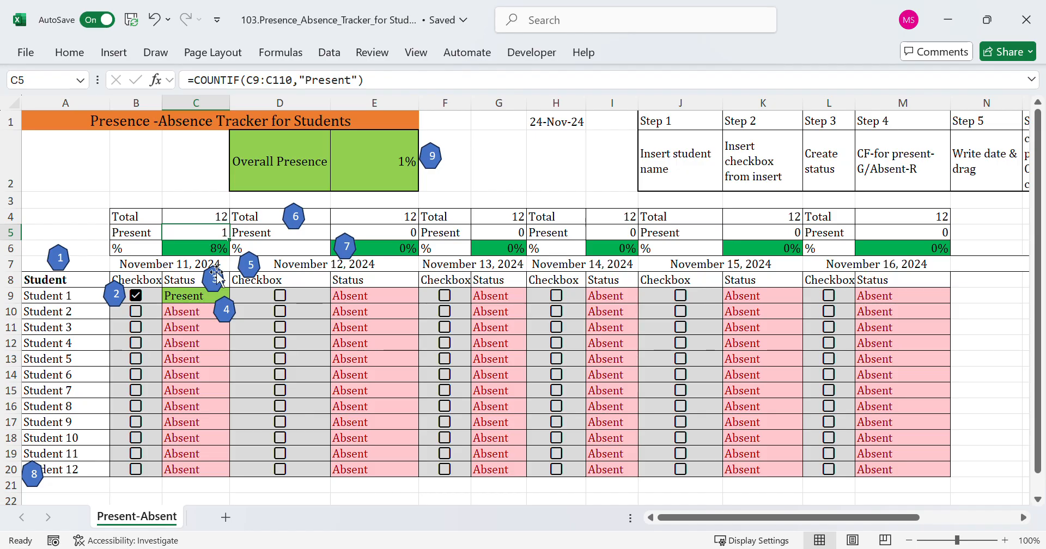
pyautogui.click(137, 313)
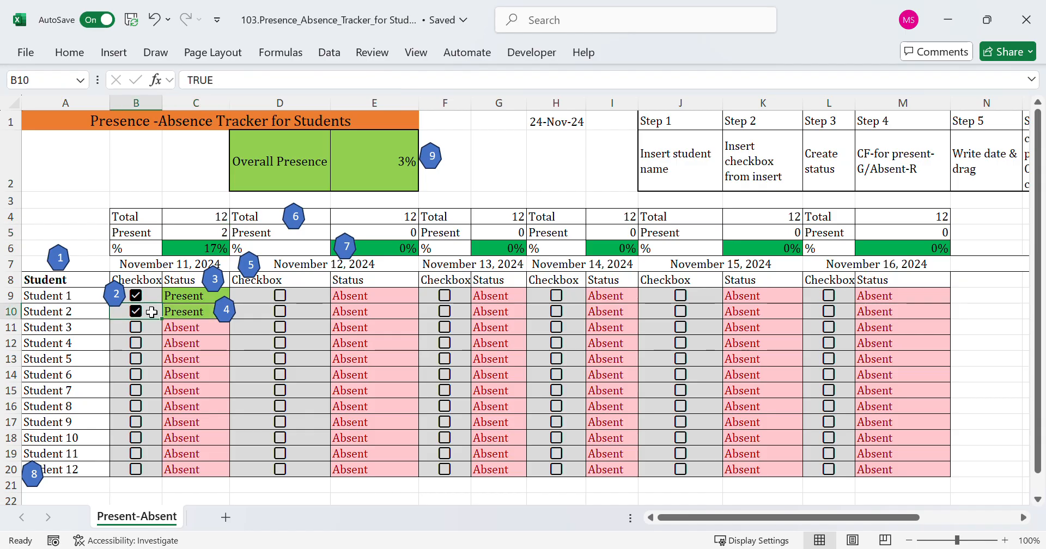
pyautogui.click(375, 176)
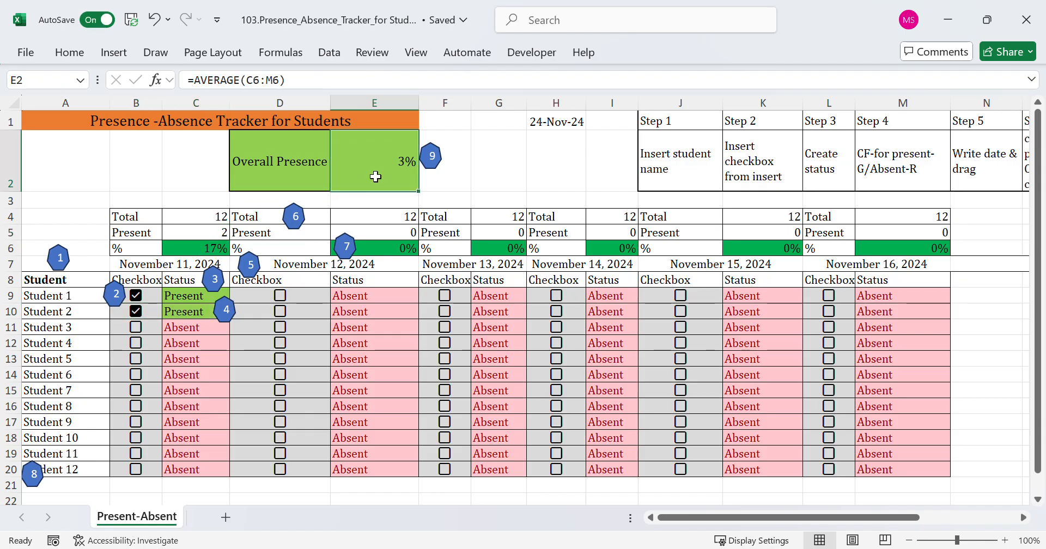
# Check Students 3 to 10 as present for November 11, 2024, leaving Students 11 and 12 unchecked, and review the daily and overall percentages
pyautogui.click(141, 327)
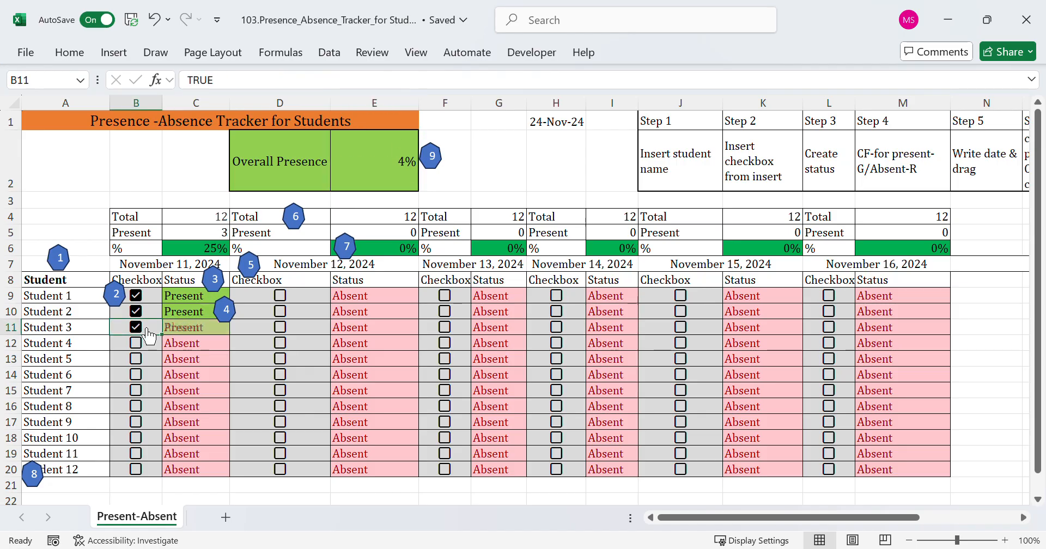
pyautogui.click(144, 342)
pyautogui.click(143, 359)
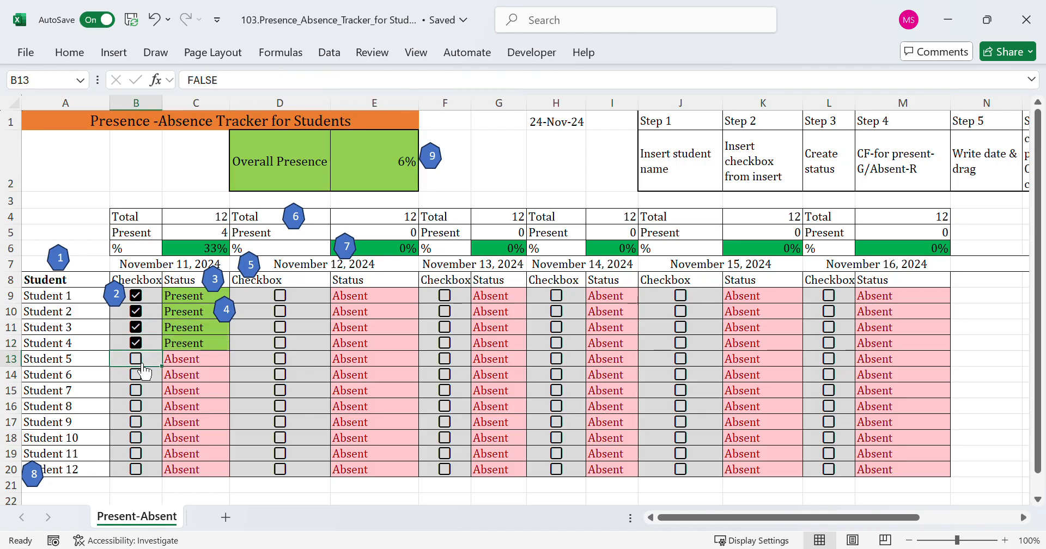
pyautogui.click(143, 376)
pyautogui.click(143, 391)
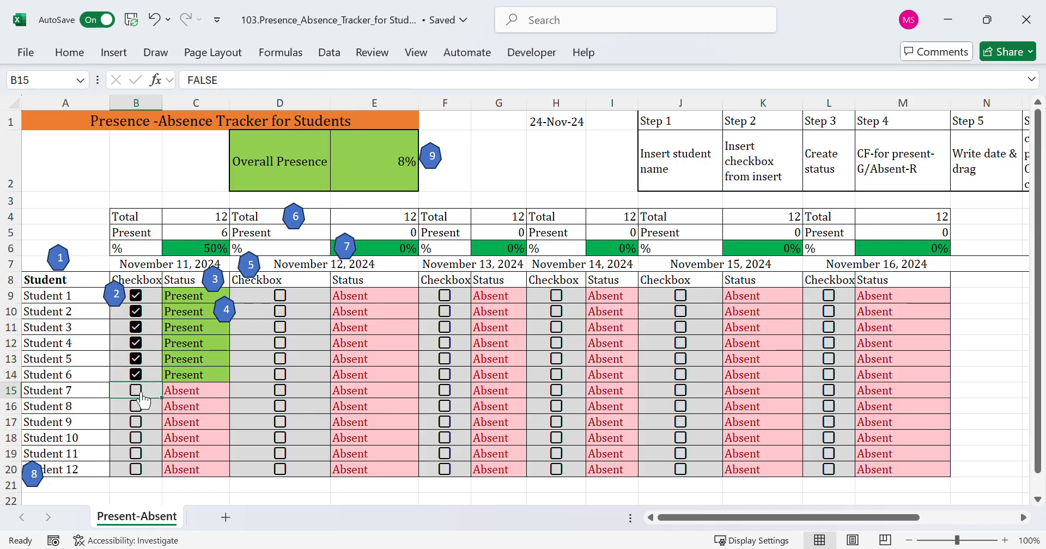
pyautogui.click(143, 409)
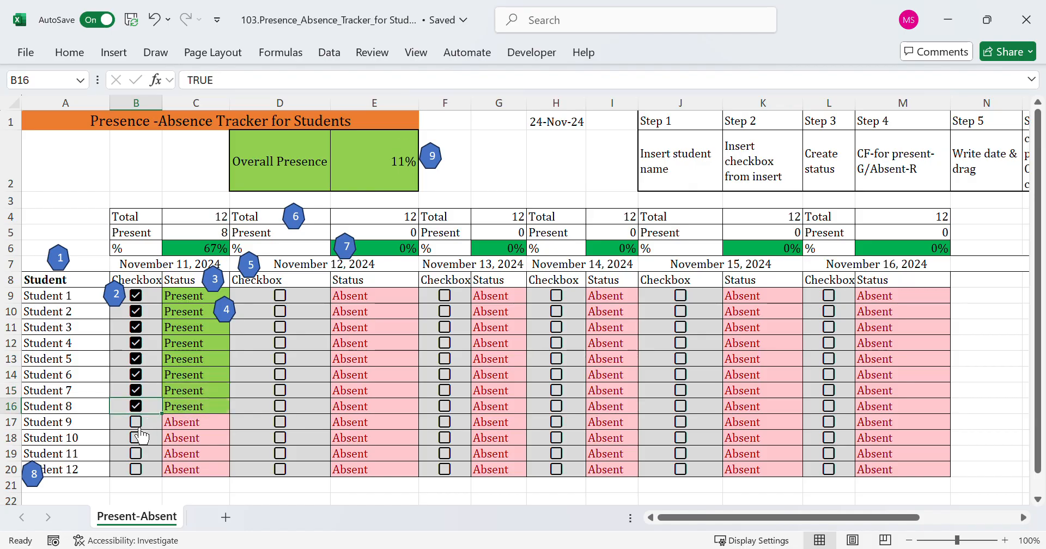
pyautogui.click(141, 424)
pyautogui.click(143, 439)
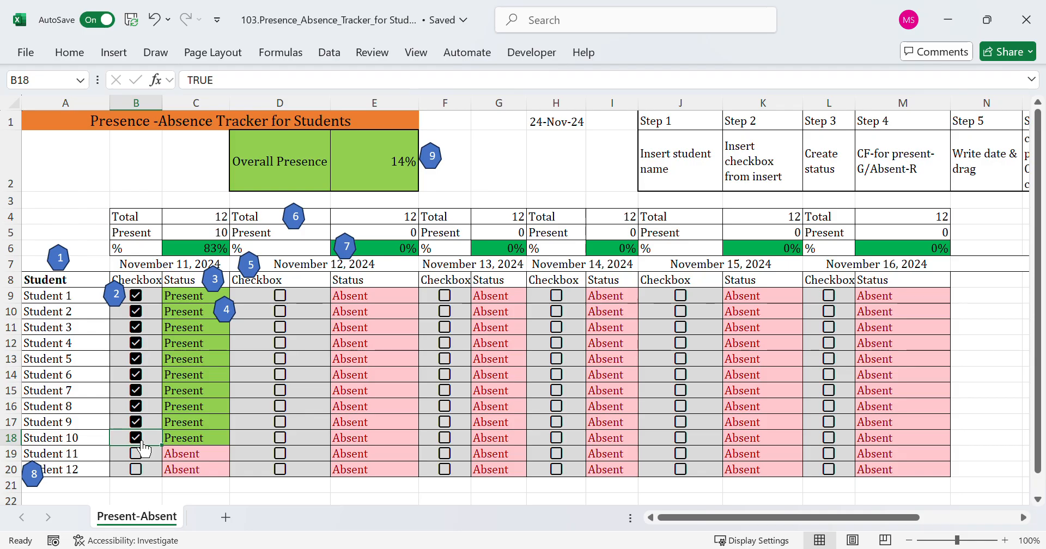
pyautogui.click(199, 254)
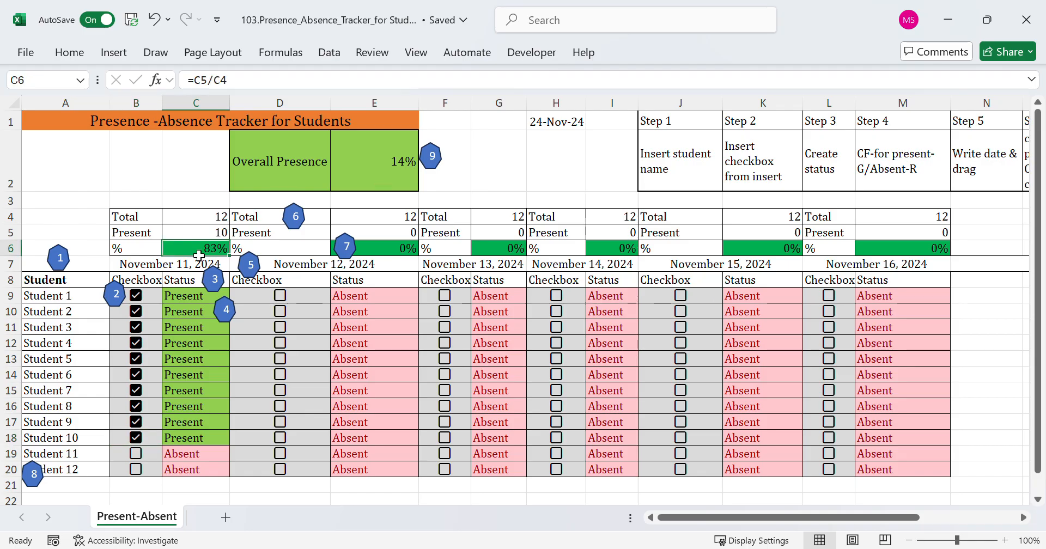
pyautogui.click(377, 157)
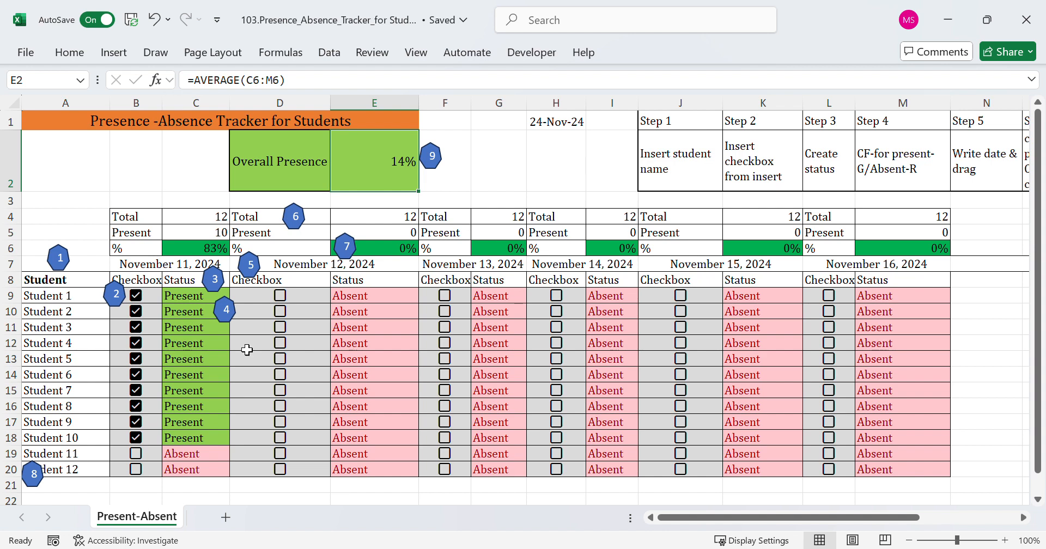
pyautogui.moveTo(91, 456); pyautogui.dragTo(90, 471)
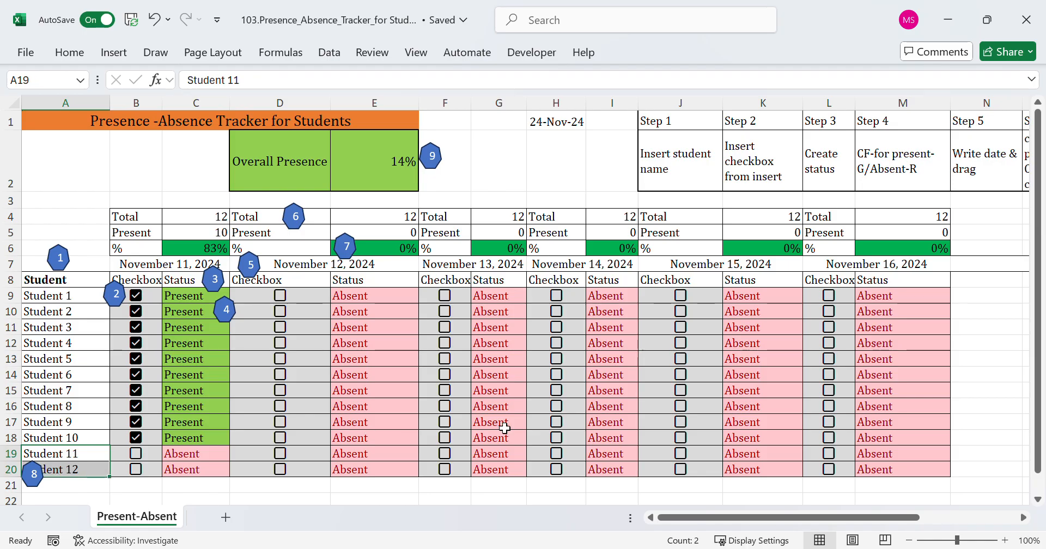
# Check Students 1 to 5, 7, 8 and 10 as present for November 12, 2024
pyautogui.click(311, 268)
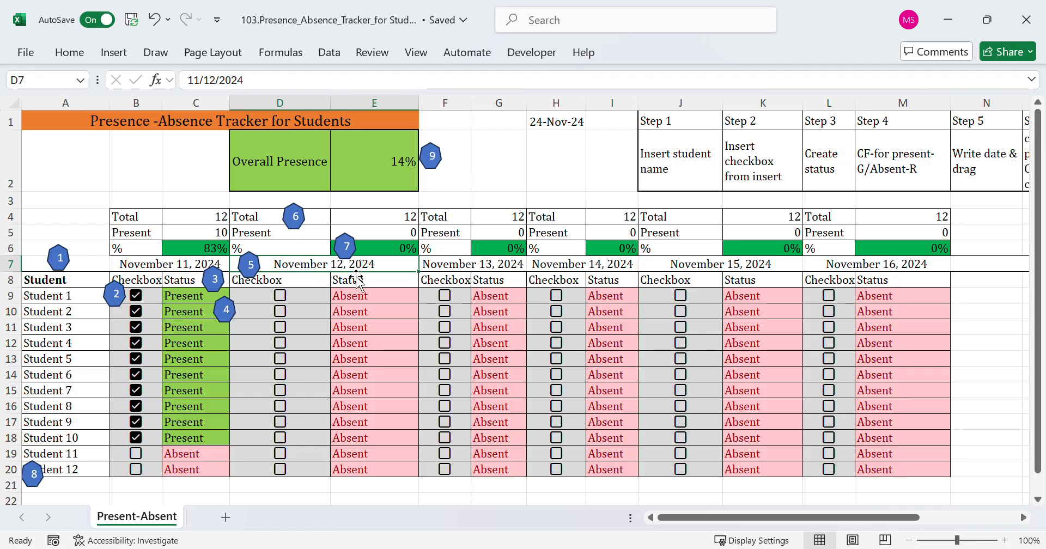
pyautogui.click(280, 295)
pyautogui.click(284, 315)
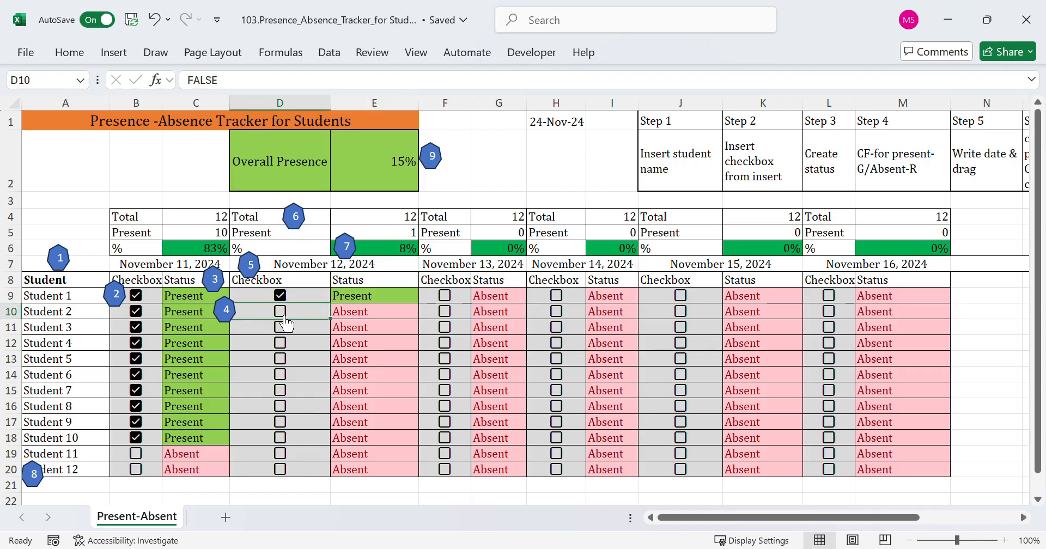
pyautogui.click(282, 327)
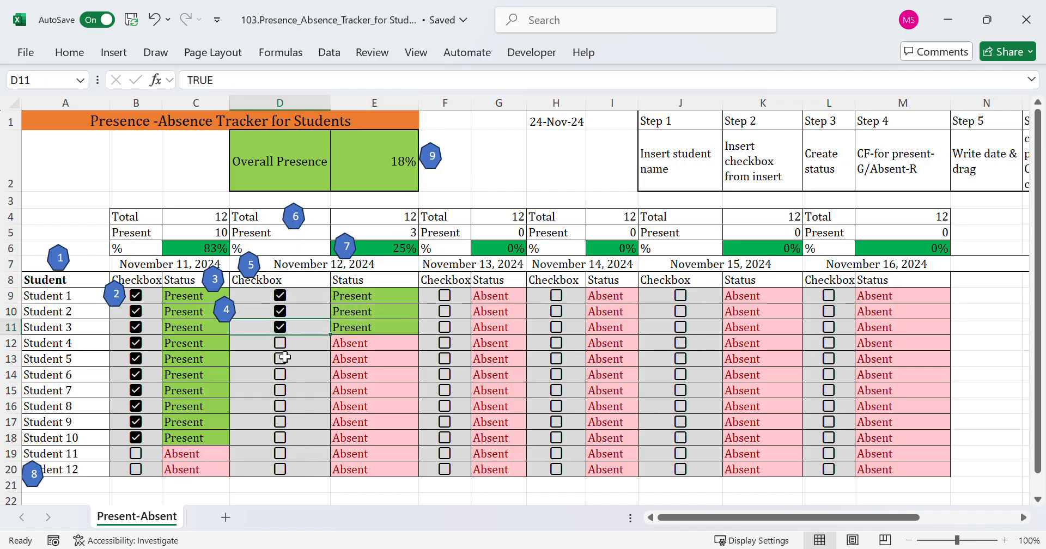
pyautogui.click(280, 343)
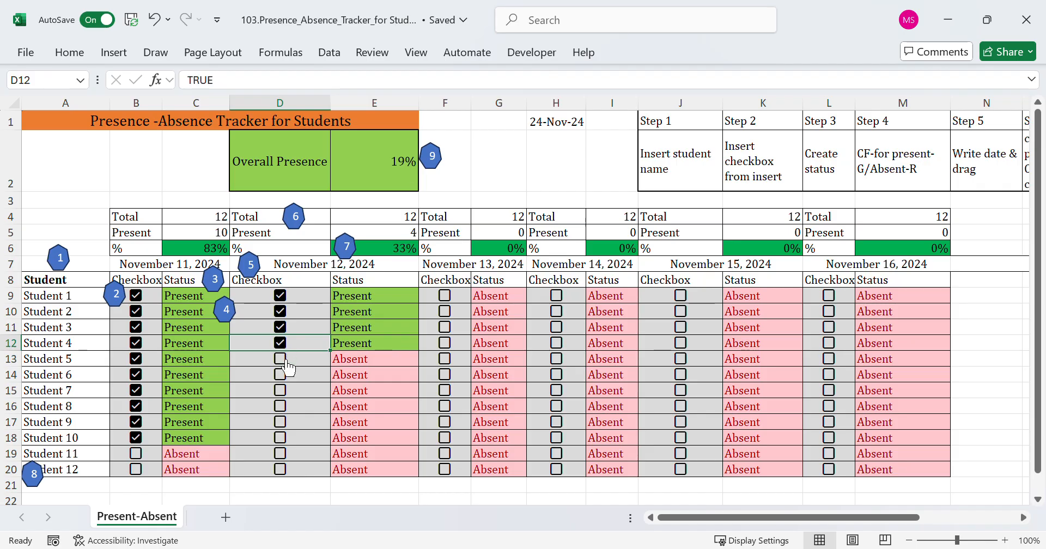
pyautogui.click(287, 362)
pyautogui.click(283, 391)
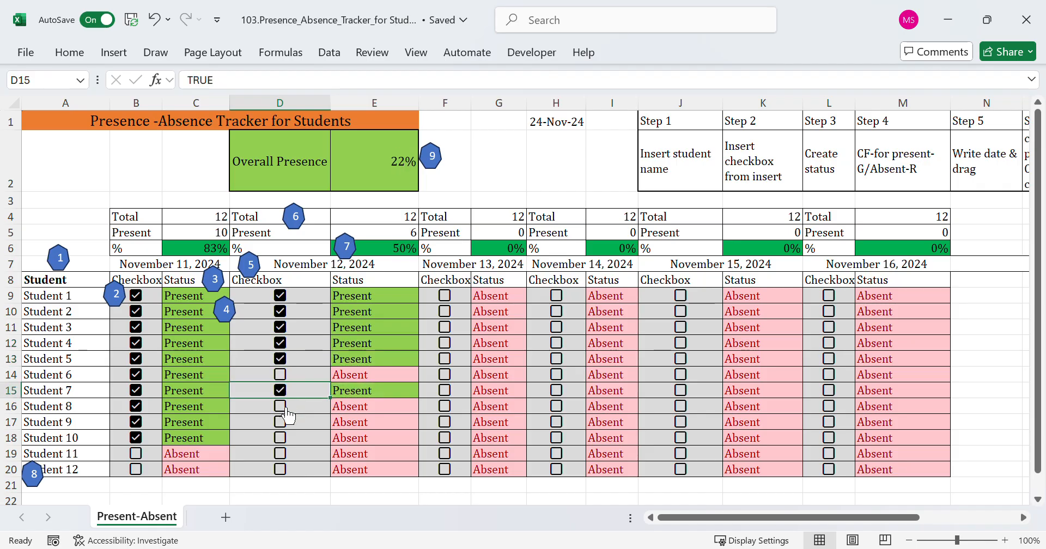
pyautogui.click(283, 407)
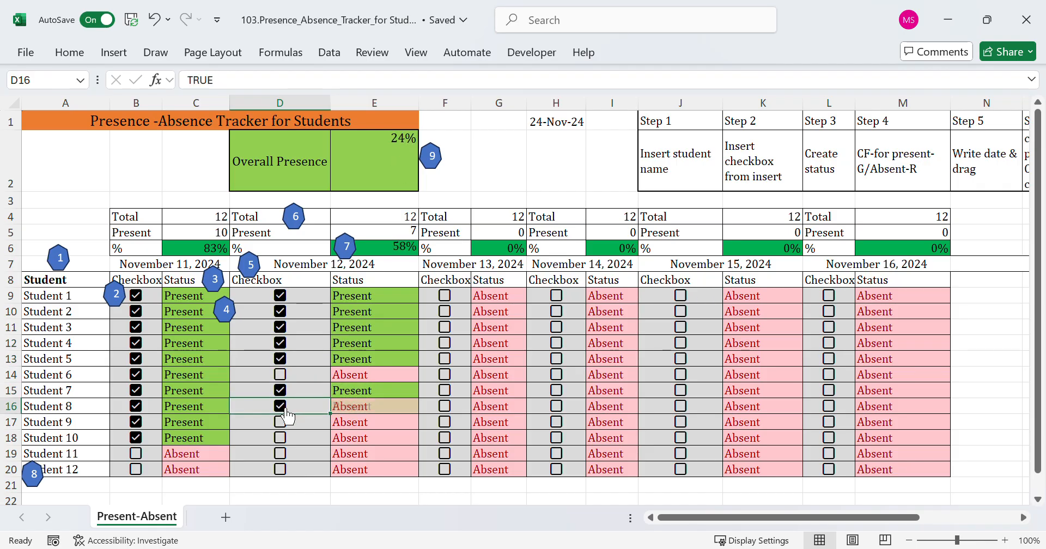
pyautogui.click(283, 439)
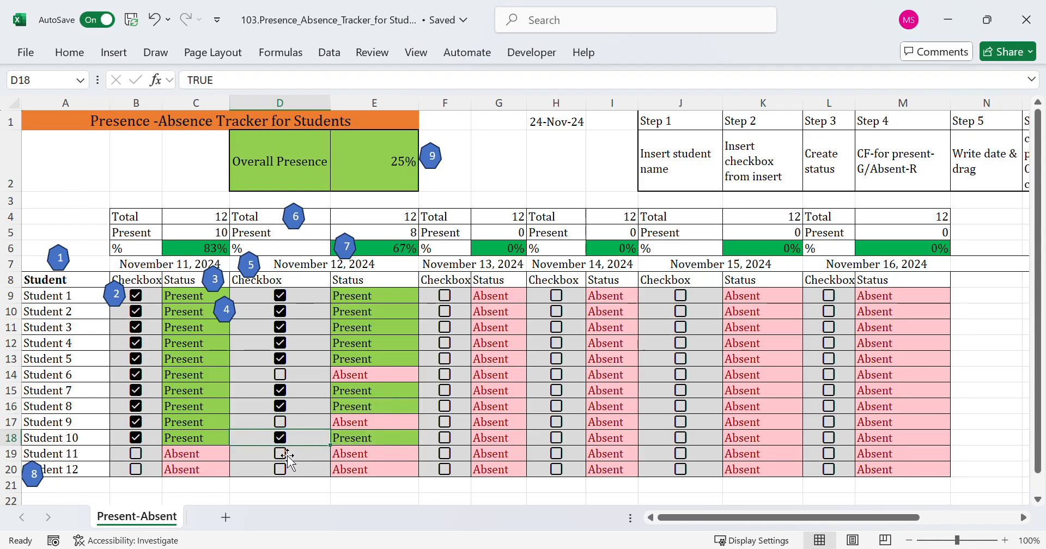
# Check Students 11, 12 and 6 as present for November 12, 2024, and inspect that day's presence percentage formula
pyautogui.click(287, 455)
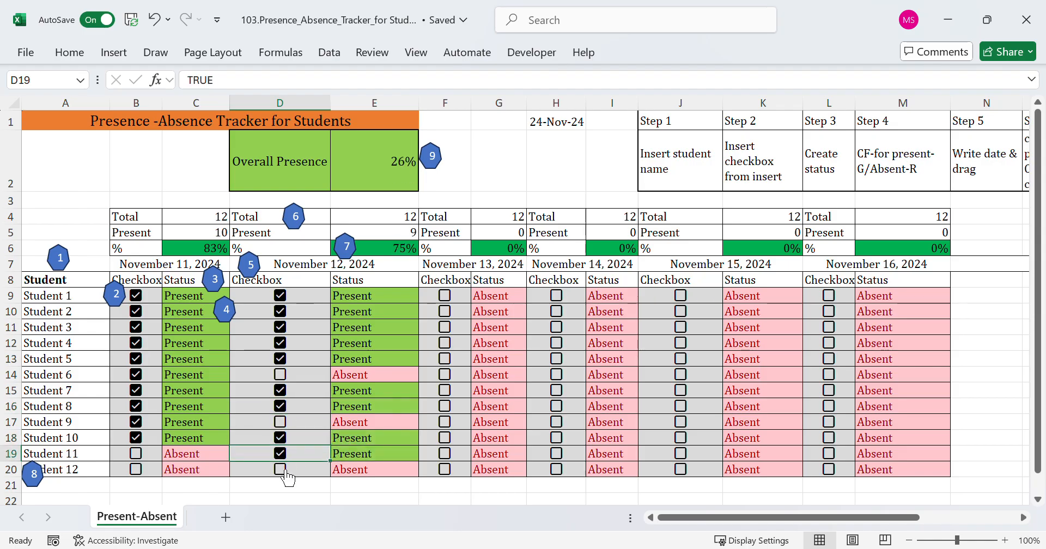
pyautogui.click(288, 477)
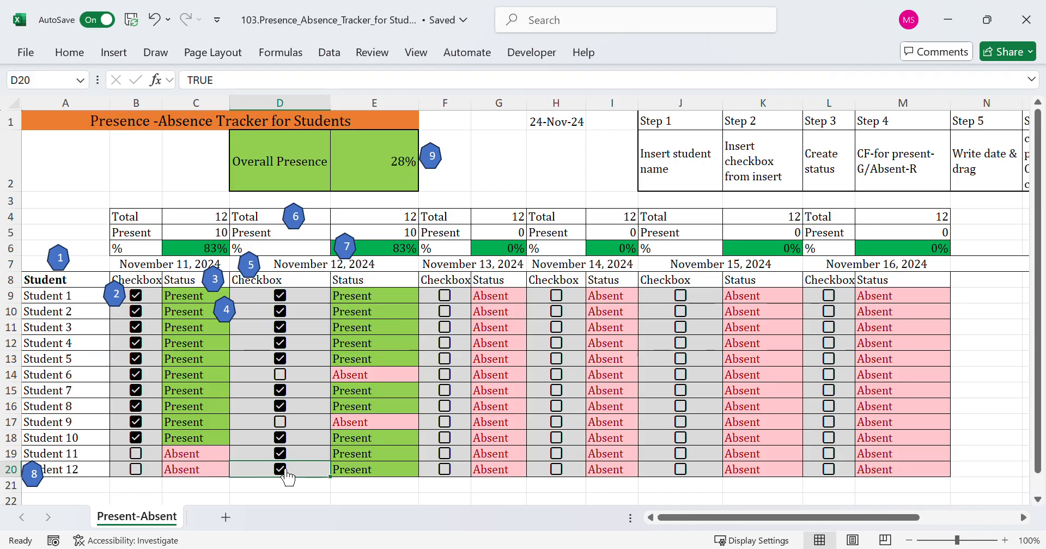
pyautogui.click(395, 253)
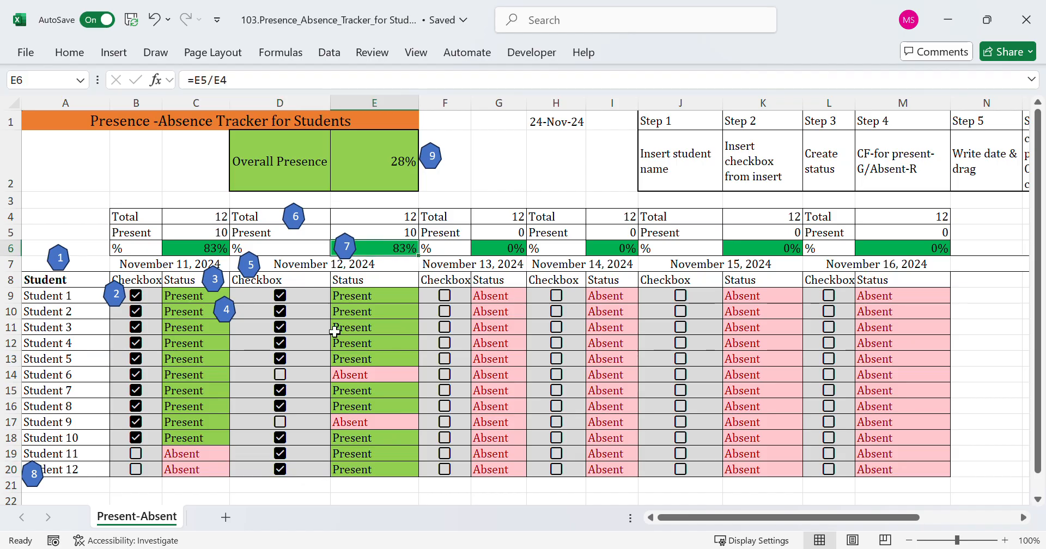
pyautogui.click(282, 376)
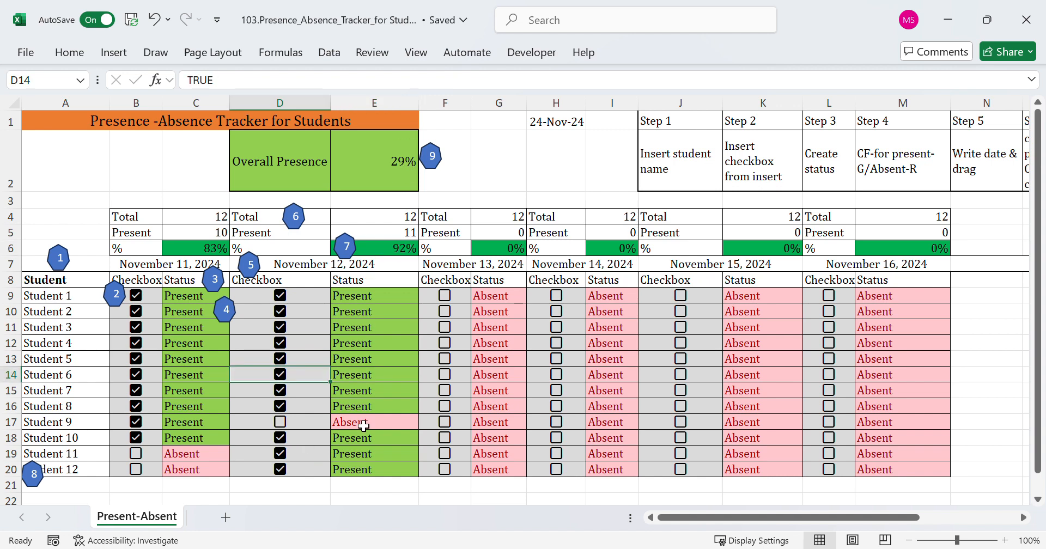
# Review Student 9's row for November 12, 2024, together with the daily percentage and the Overall Presence formula
pyautogui.click(91, 429)
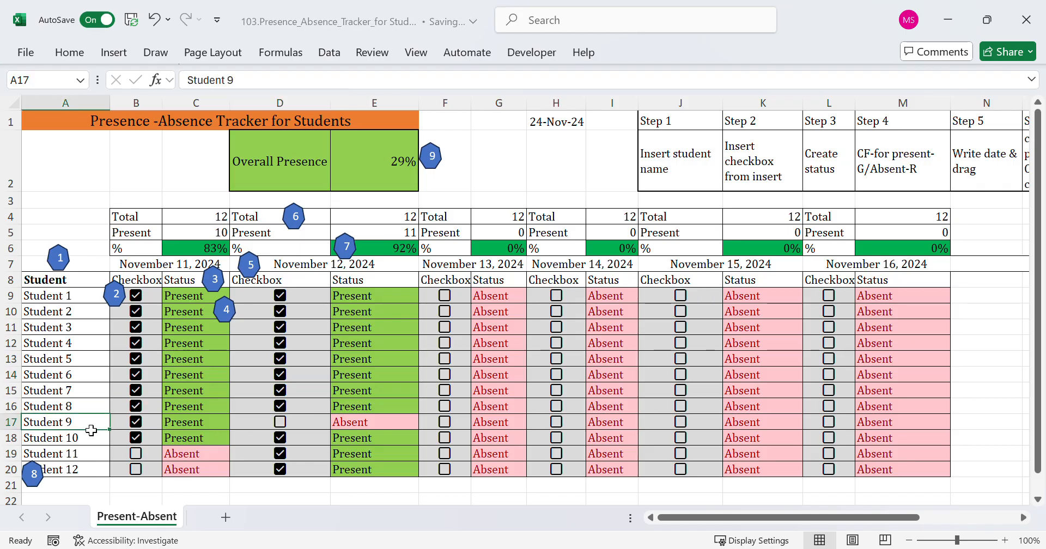
pyautogui.click(326, 267)
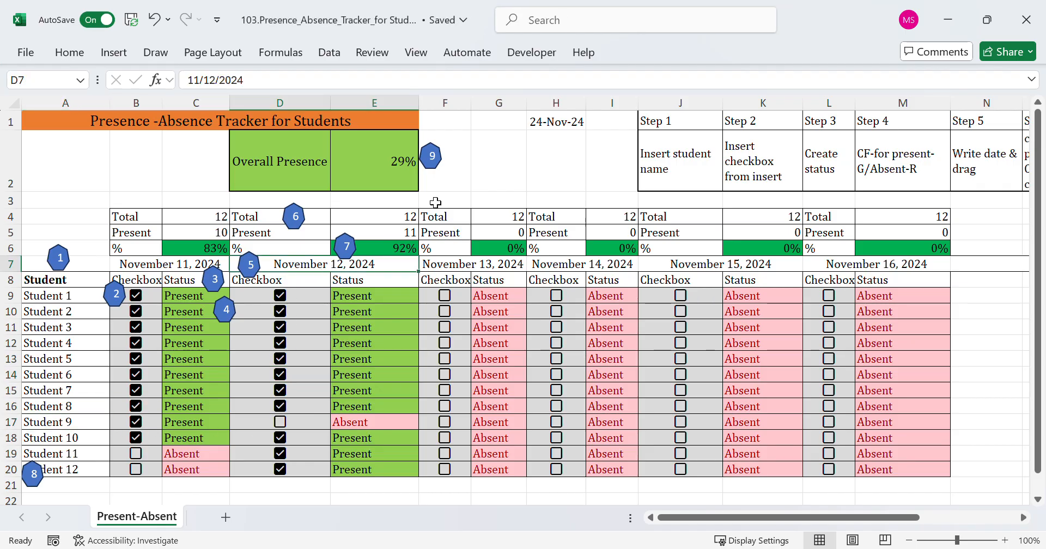
pyautogui.click(391, 253)
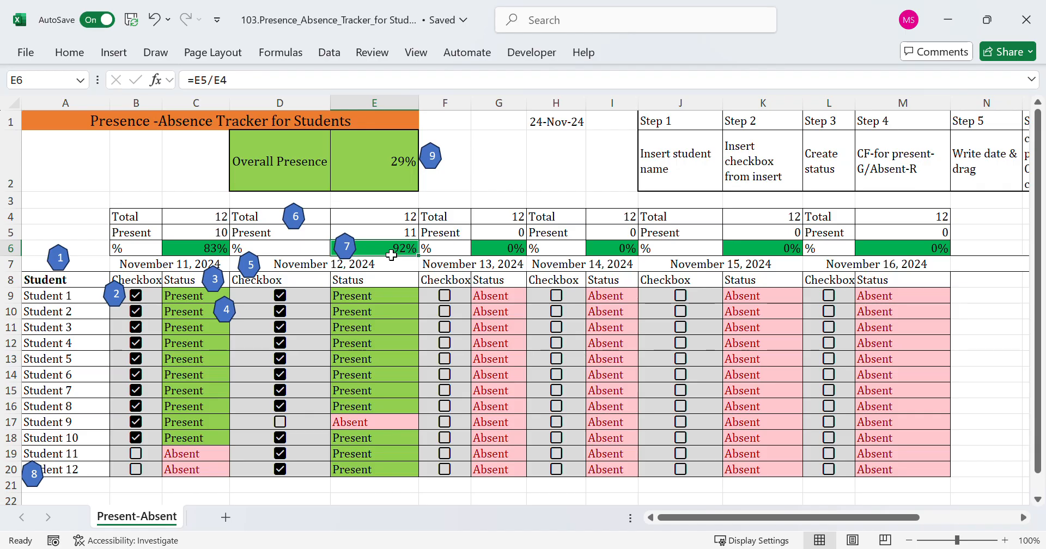
pyautogui.click(384, 265)
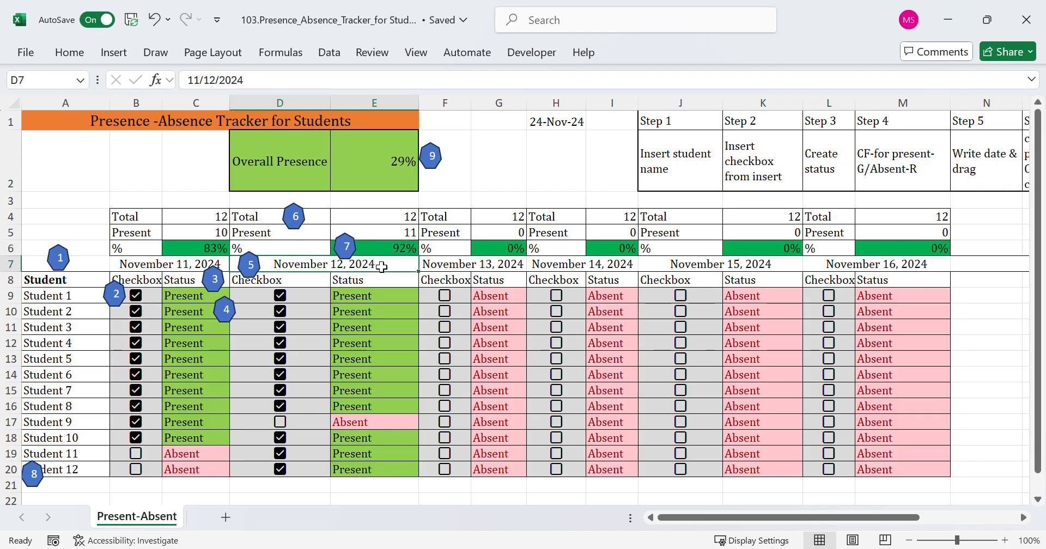
pyautogui.click(395, 183)
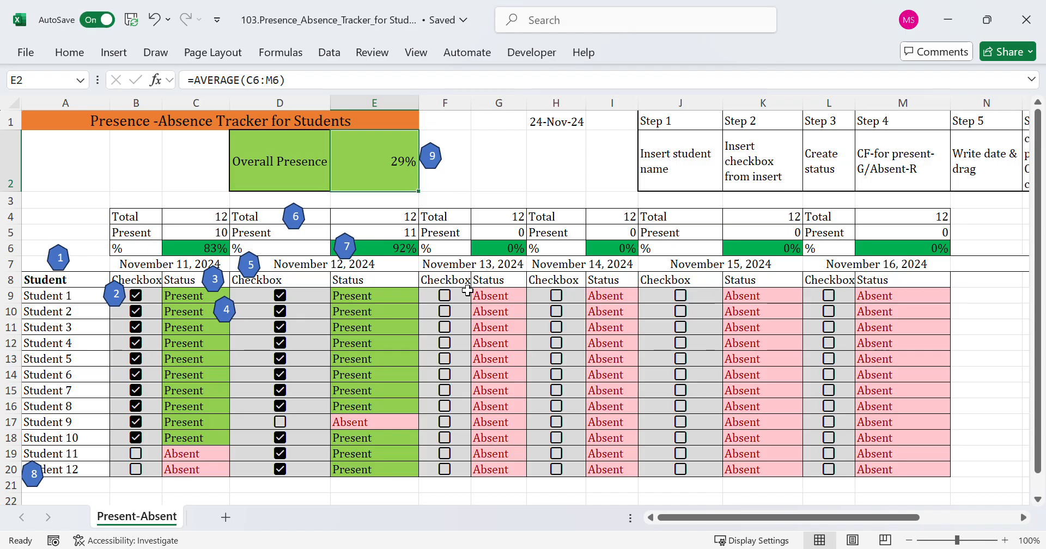
# Check all students, Student 1 through Student 12, as present for November 13, 2024
pyautogui.click(463, 267)
pyautogui.click(444, 295)
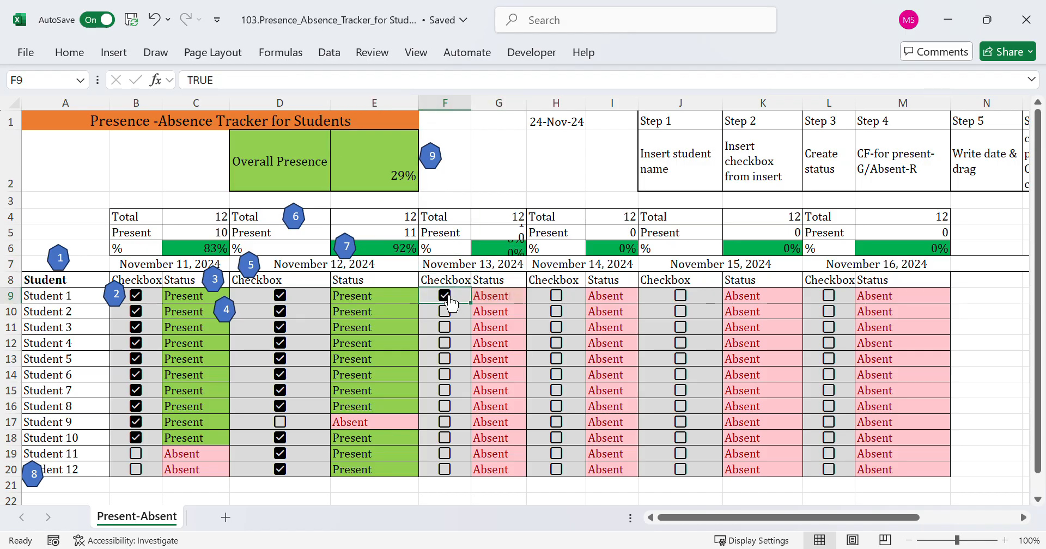
pyautogui.click(447, 312)
pyautogui.click(446, 328)
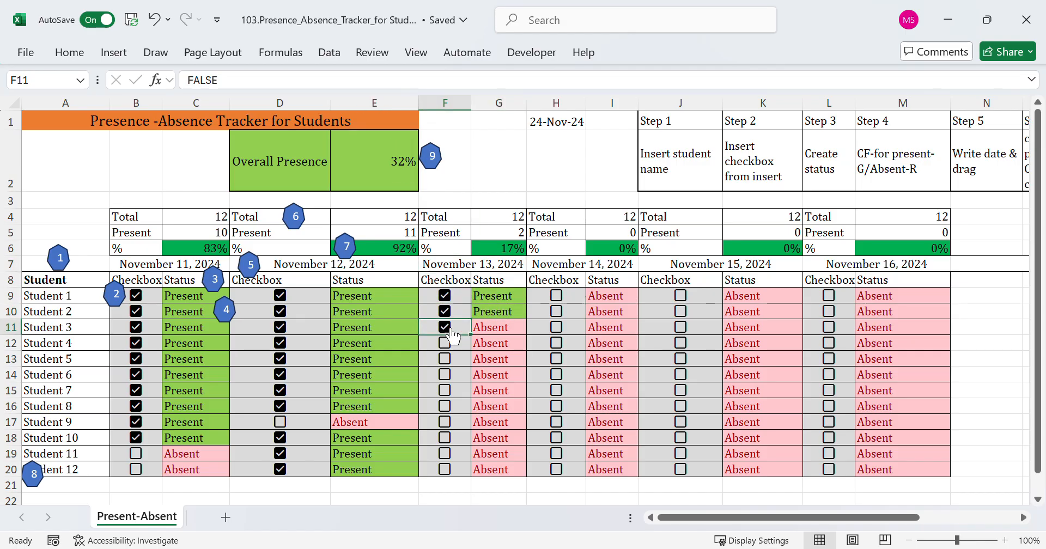
pyautogui.click(445, 343)
pyautogui.click(446, 359)
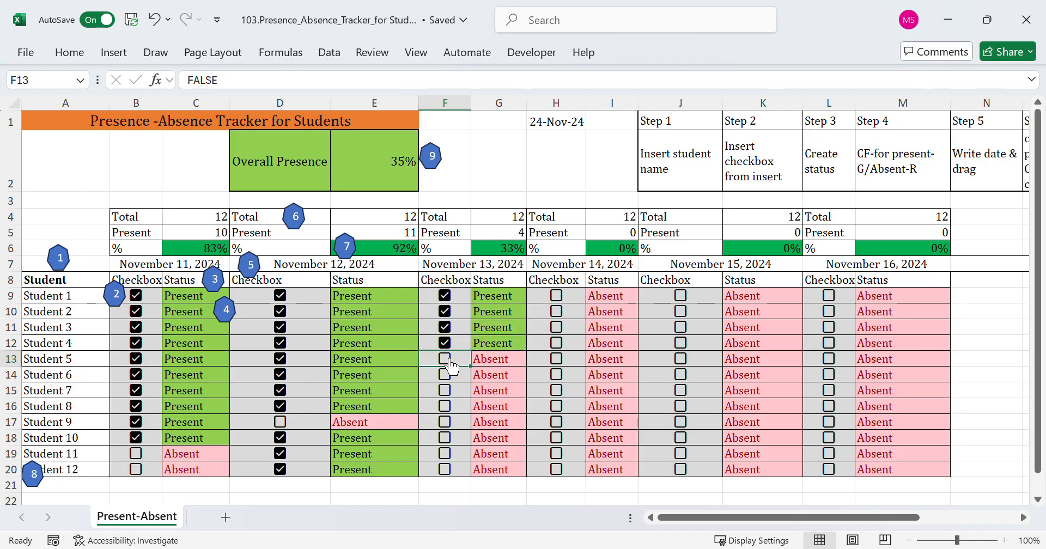
pyautogui.click(445, 375)
pyautogui.click(445, 391)
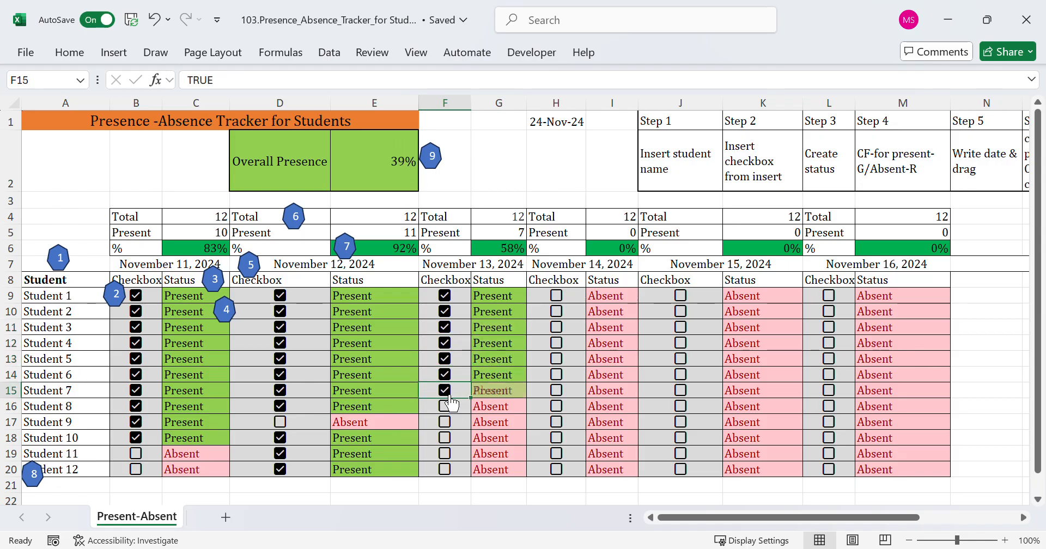
pyautogui.click(446, 406)
pyautogui.click(446, 423)
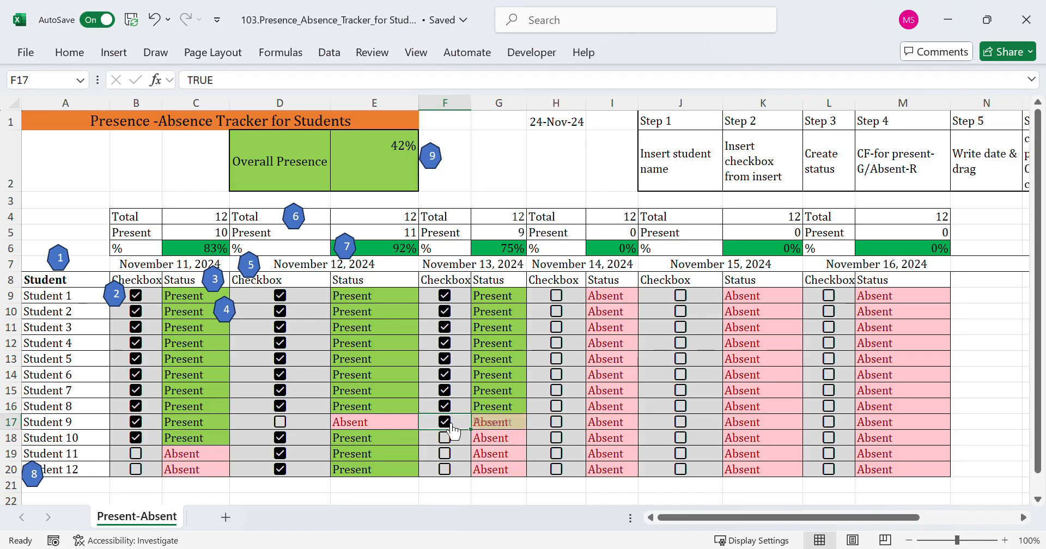
pyautogui.click(451, 438)
pyautogui.click(452, 454)
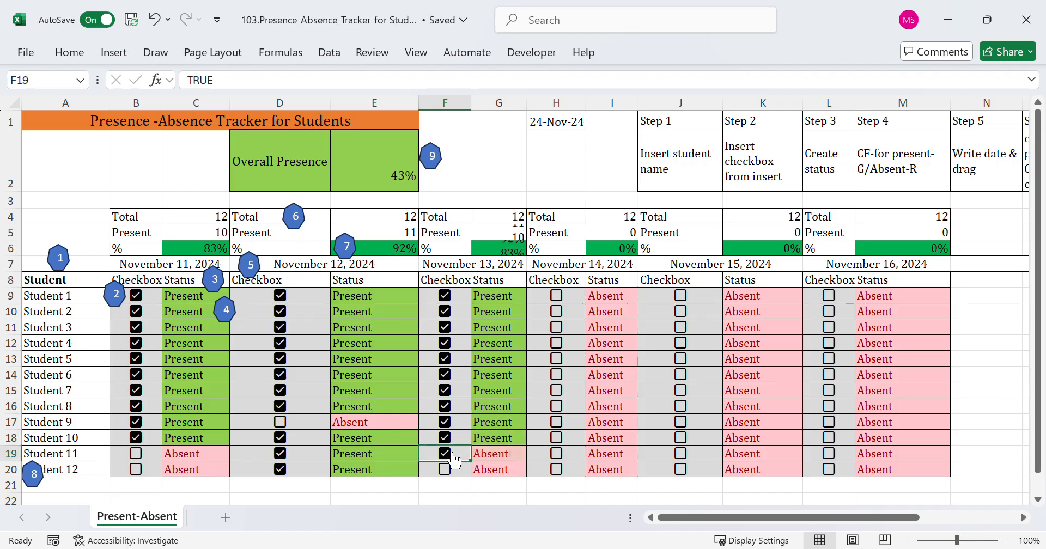
pyautogui.click(452, 469)
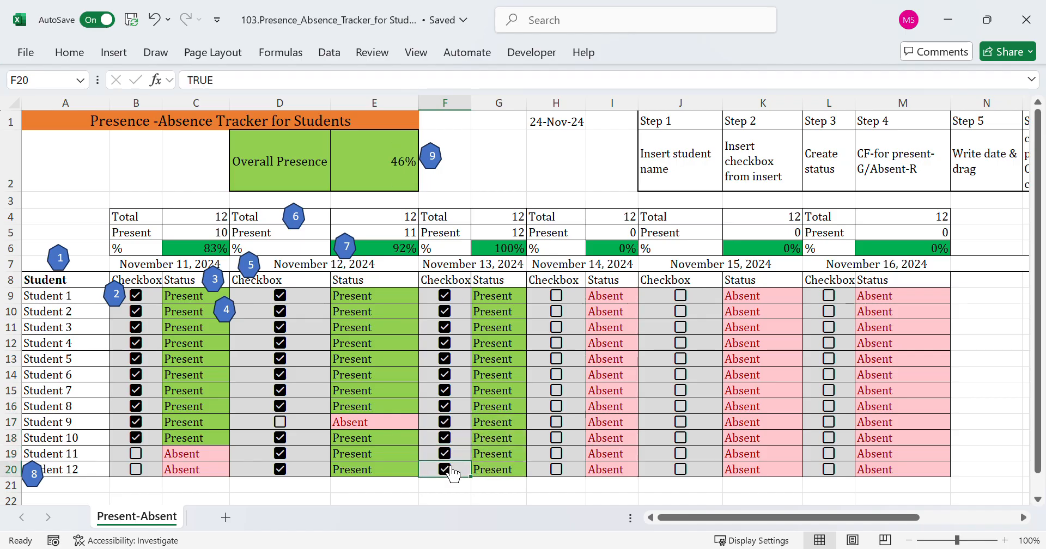
# Check Students 1, 2, 4, 6, 8, 10 and 12 as present for November 14, 2024
pyautogui.click(561, 299)
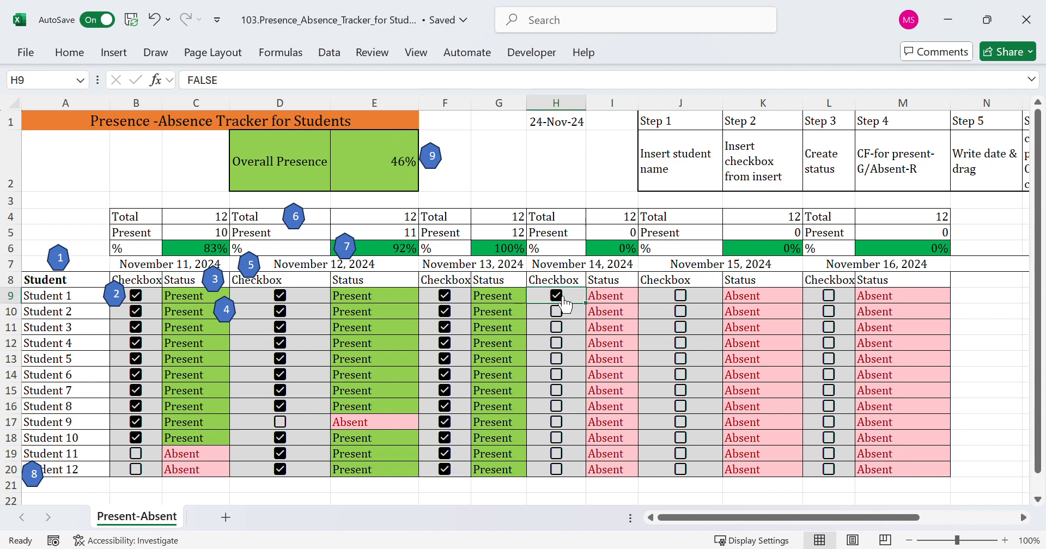
pyautogui.click(561, 313)
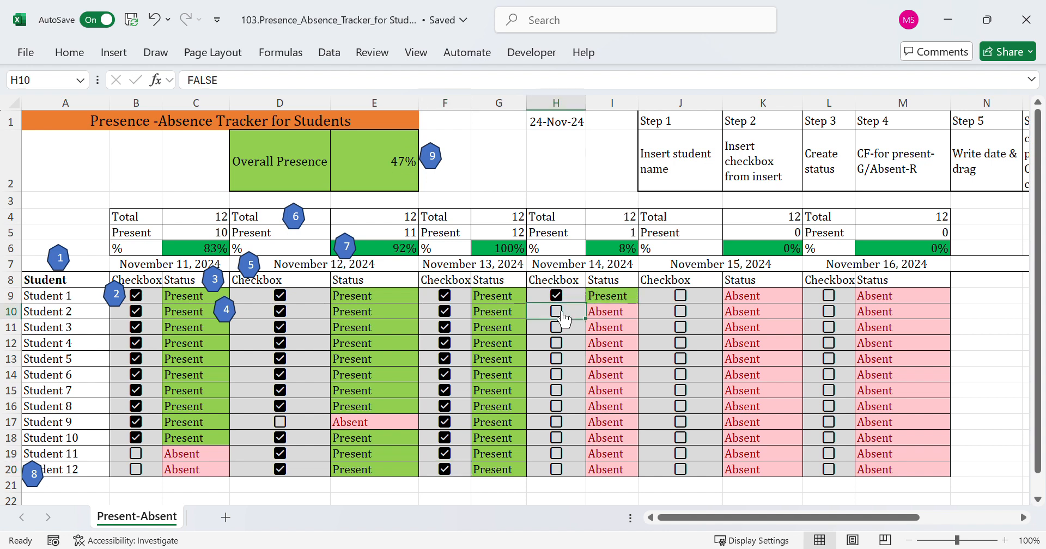
pyautogui.click(565, 347)
pyautogui.click(565, 345)
pyautogui.click(561, 374)
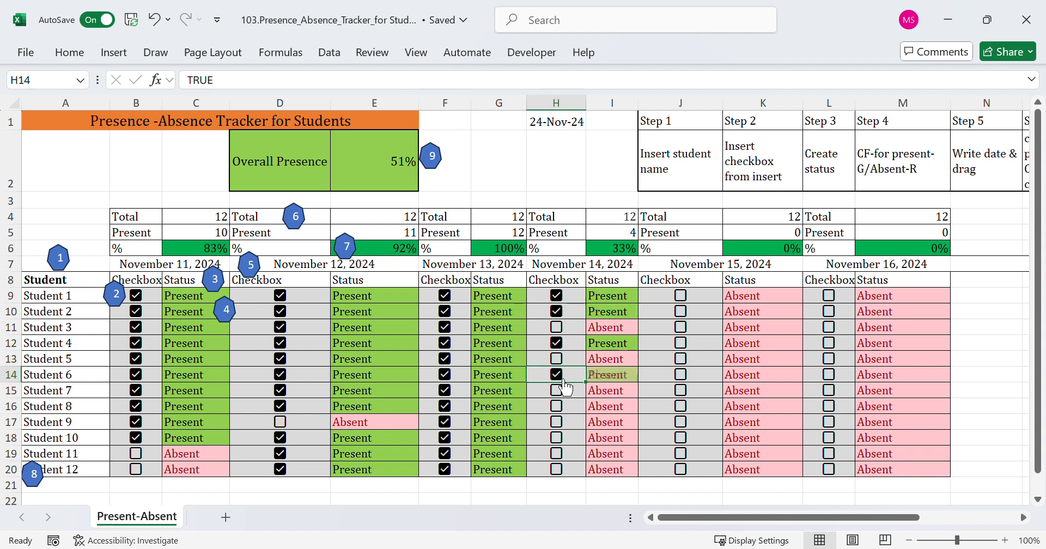
pyautogui.click(561, 407)
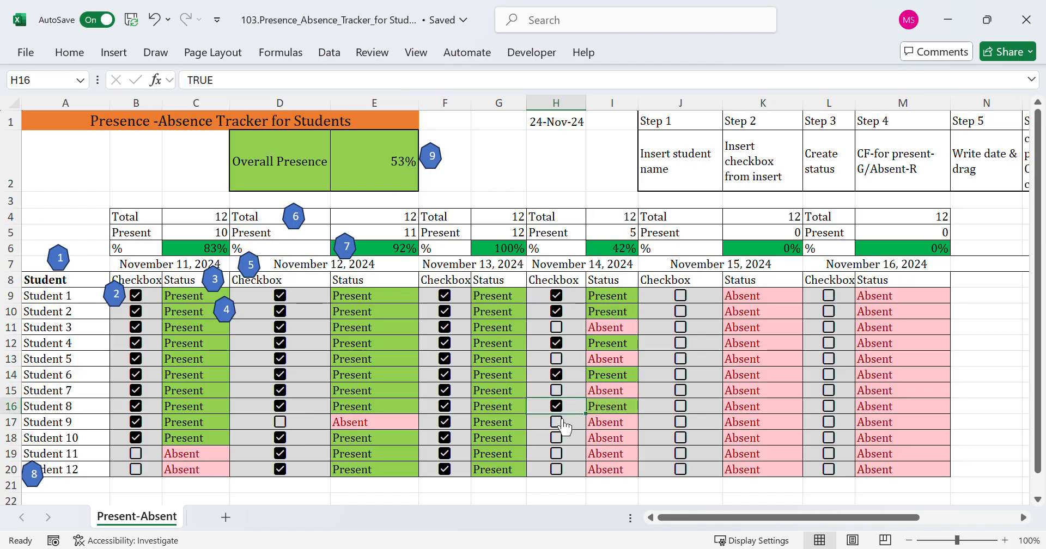
pyautogui.click(560, 440)
pyautogui.click(560, 470)
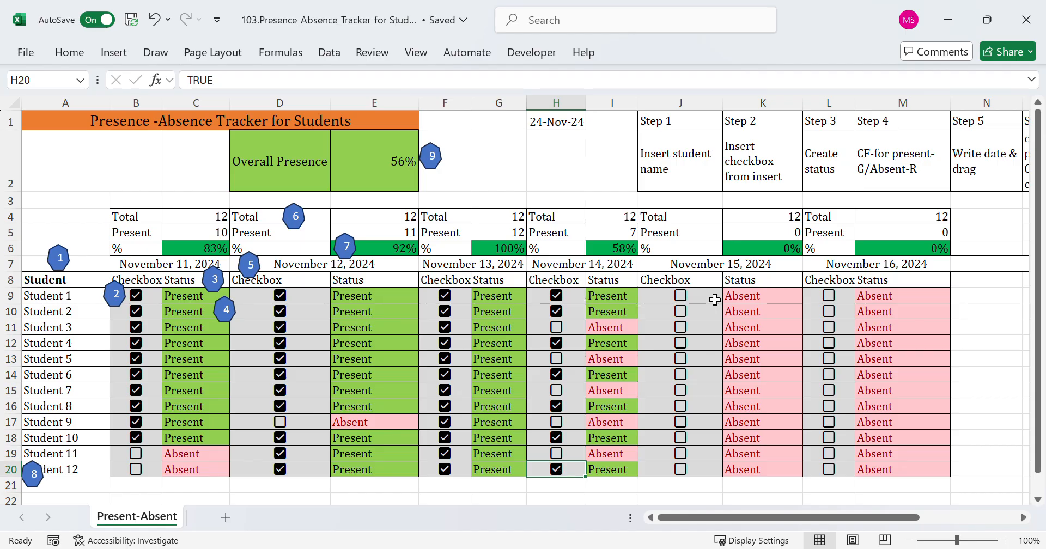
# Check Students 1 and 4 to 12 as present for November 15, 2024, leaving Students 2 and 3 unchecked
pyautogui.click(687, 297)
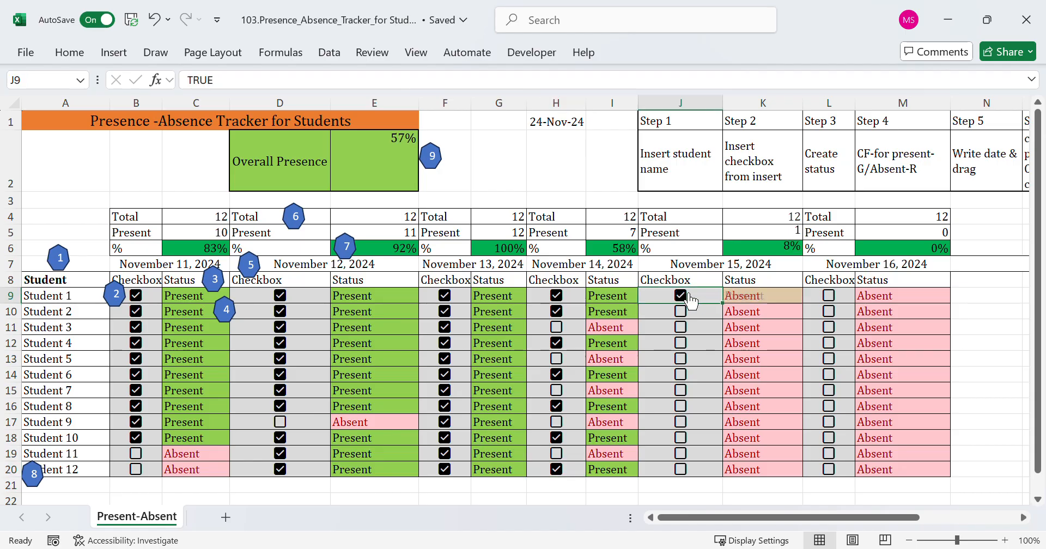
pyautogui.click(682, 344)
pyautogui.click(684, 392)
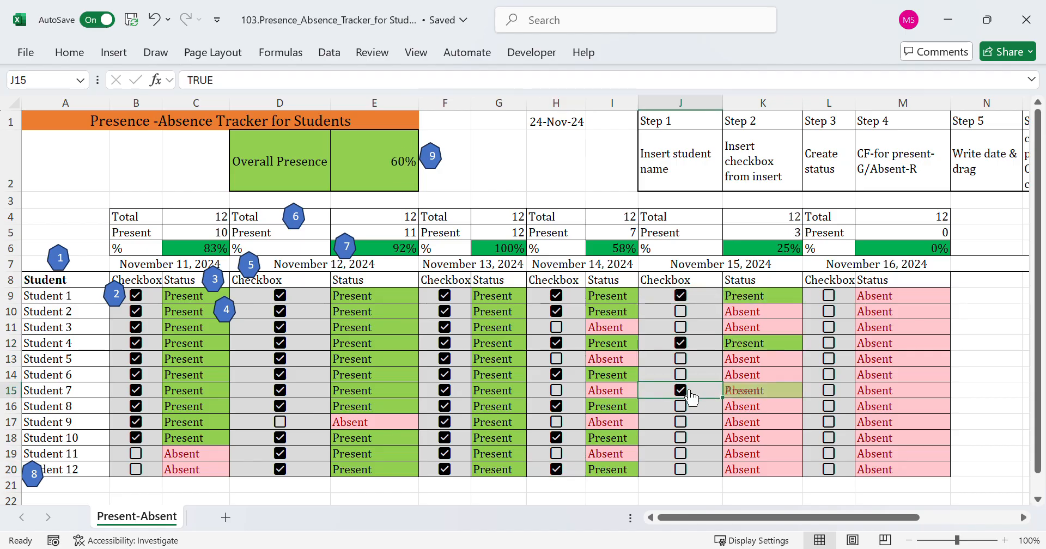
pyautogui.click(684, 425)
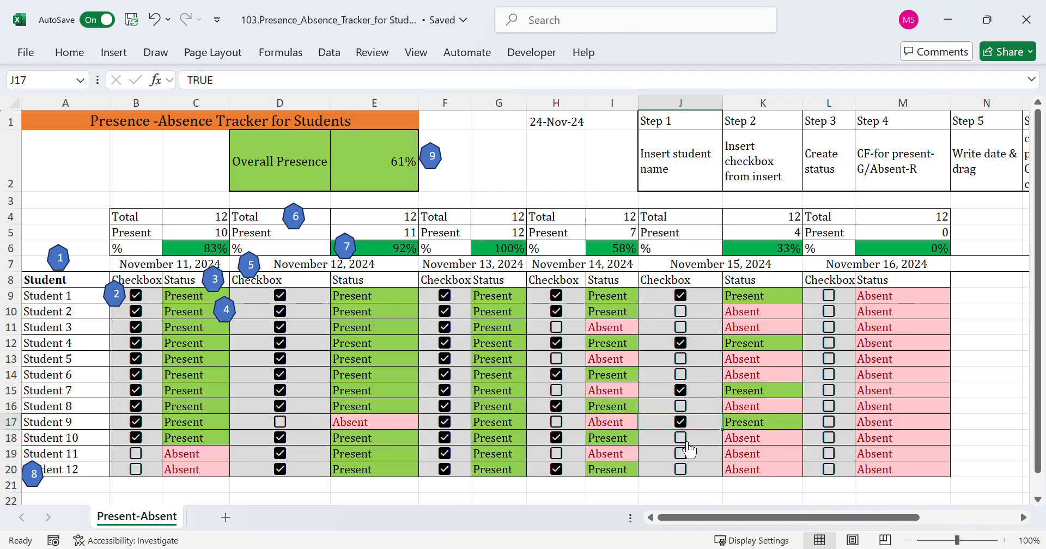
pyautogui.click(687, 439)
pyautogui.click(683, 454)
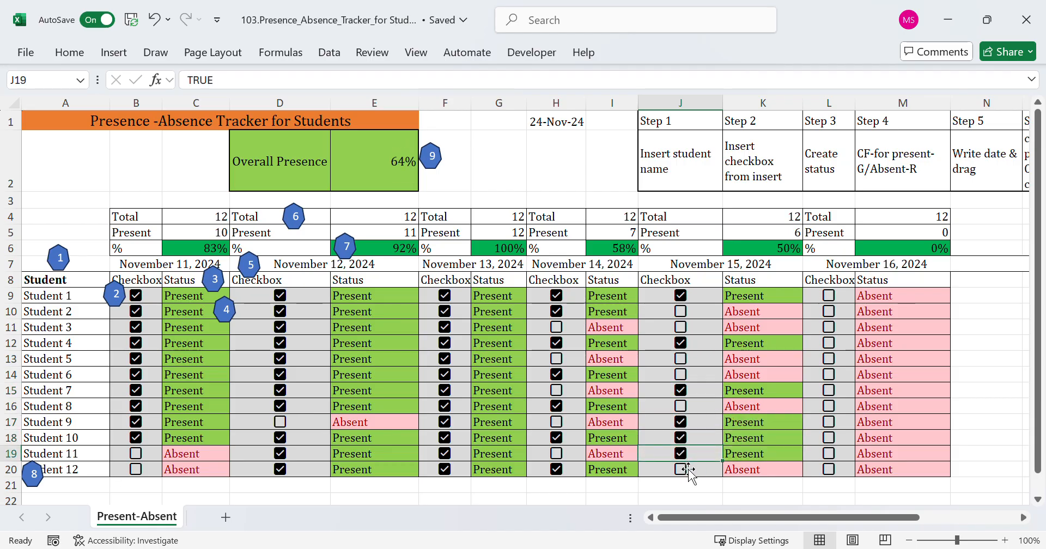
pyautogui.click(684, 469)
pyautogui.click(683, 407)
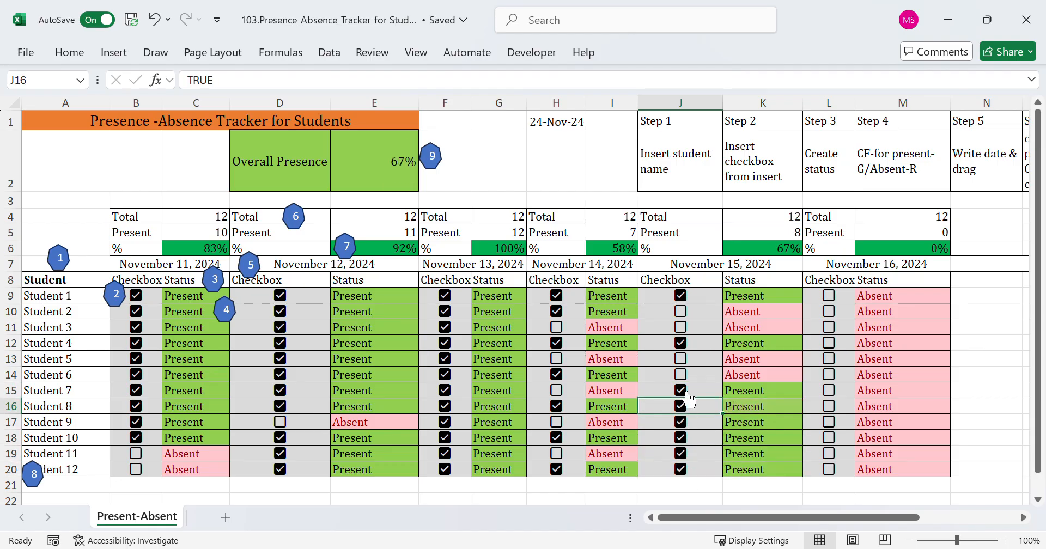
pyautogui.click(682, 359)
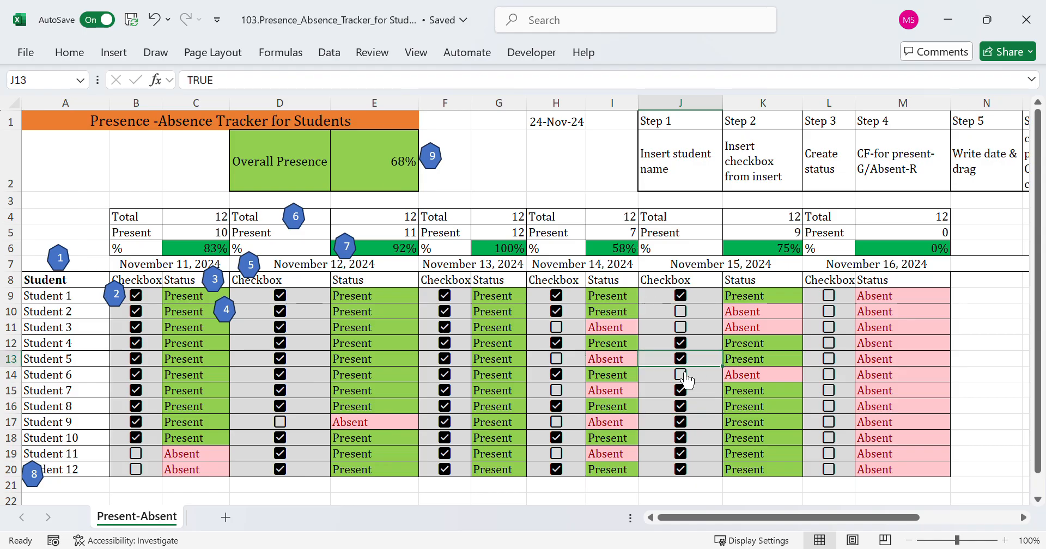
pyautogui.click(685, 376)
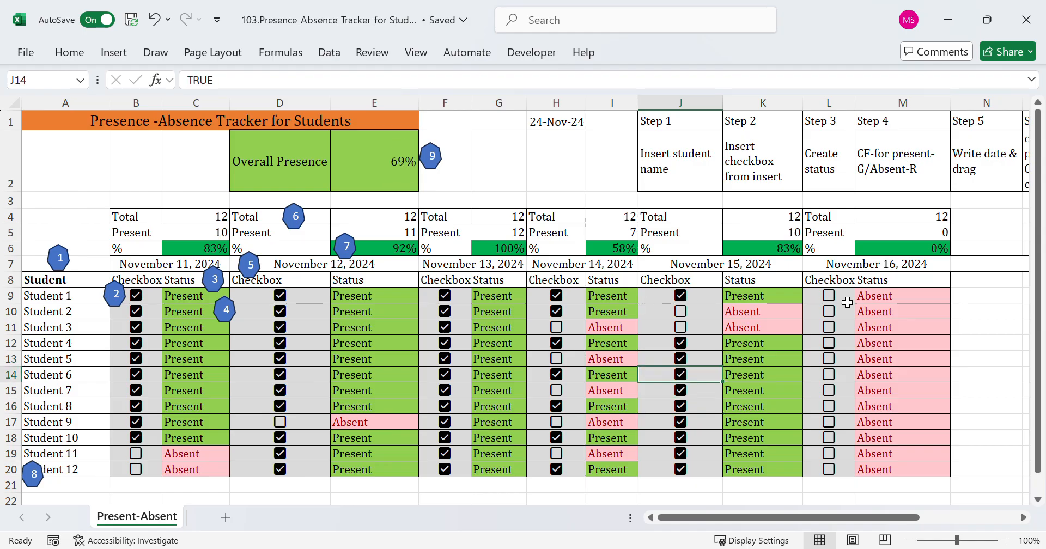
# Check Students 1 to 5 and 8 to 12 as present for November 16, 2024, leaving Students 6 and 7 unchecked
pyautogui.click(829, 295)
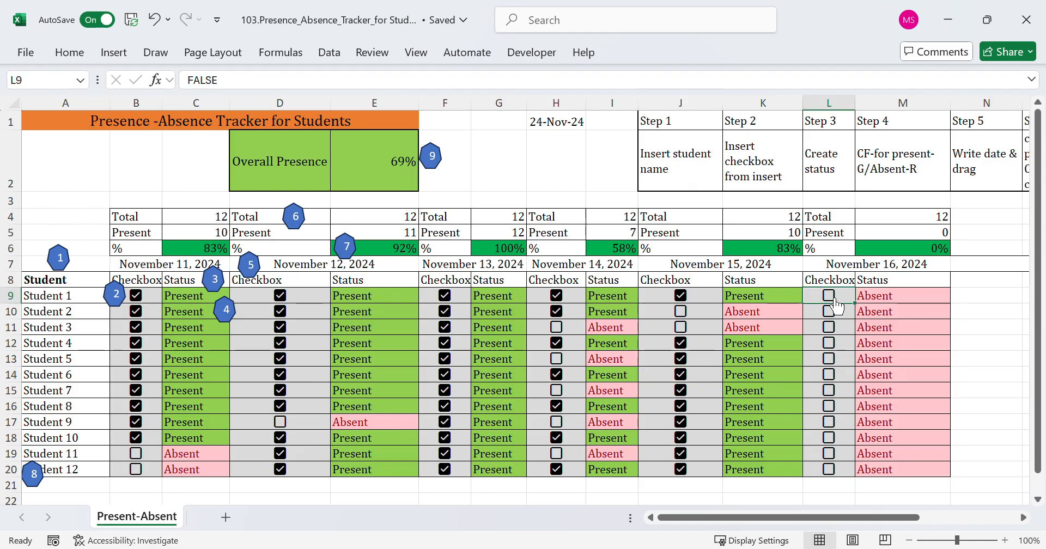
pyautogui.click(830, 311)
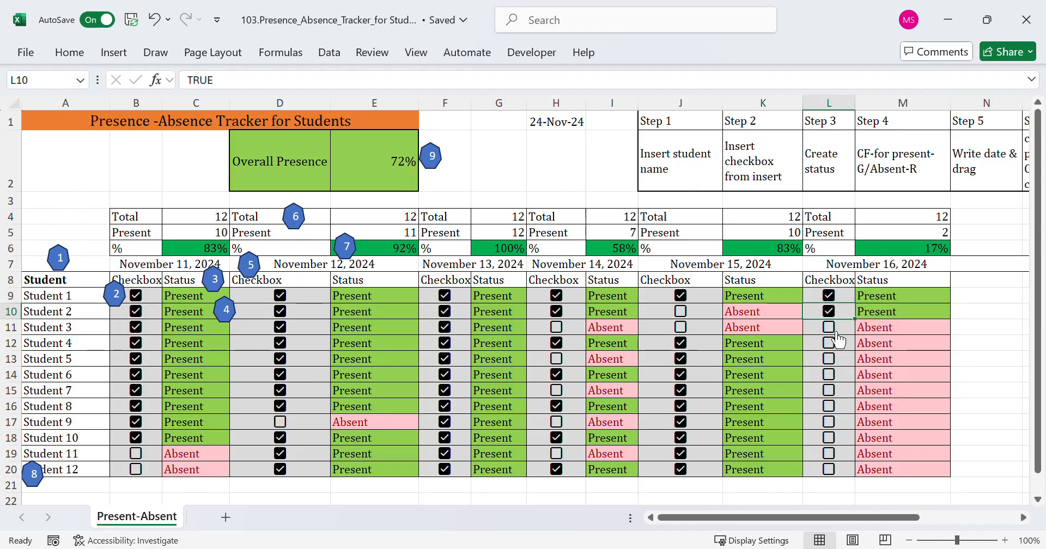
pyautogui.click(830, 327)
pyautogui.click(835, 348)
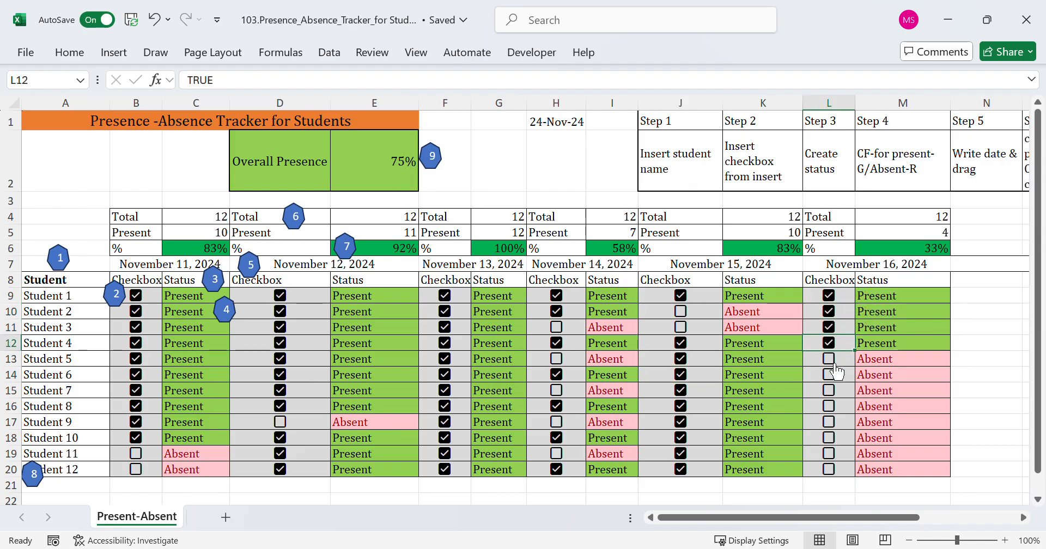
pyautogui.click(833, 358)
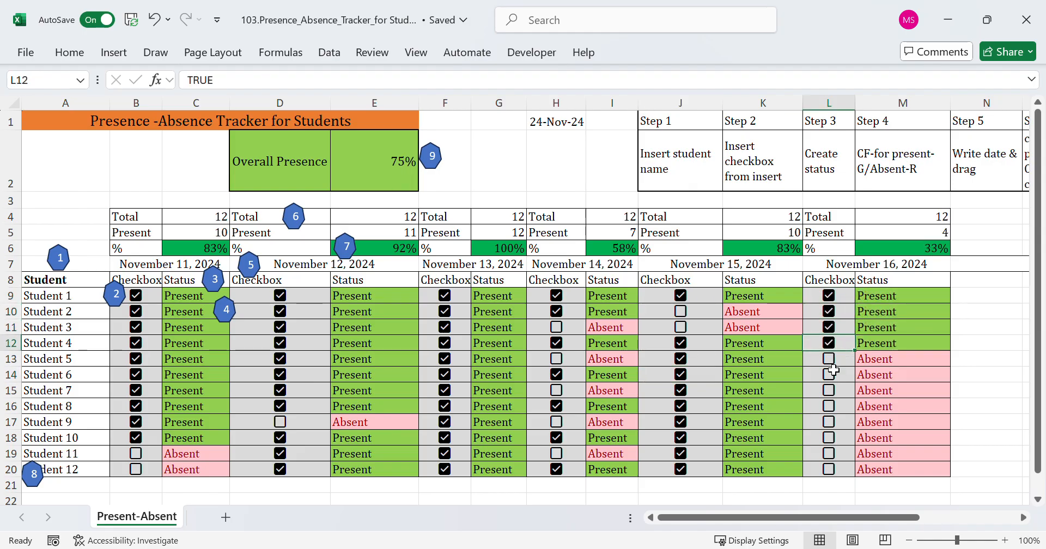
pyautogui.click(834, 423)
pyautogui.click(833, 439)
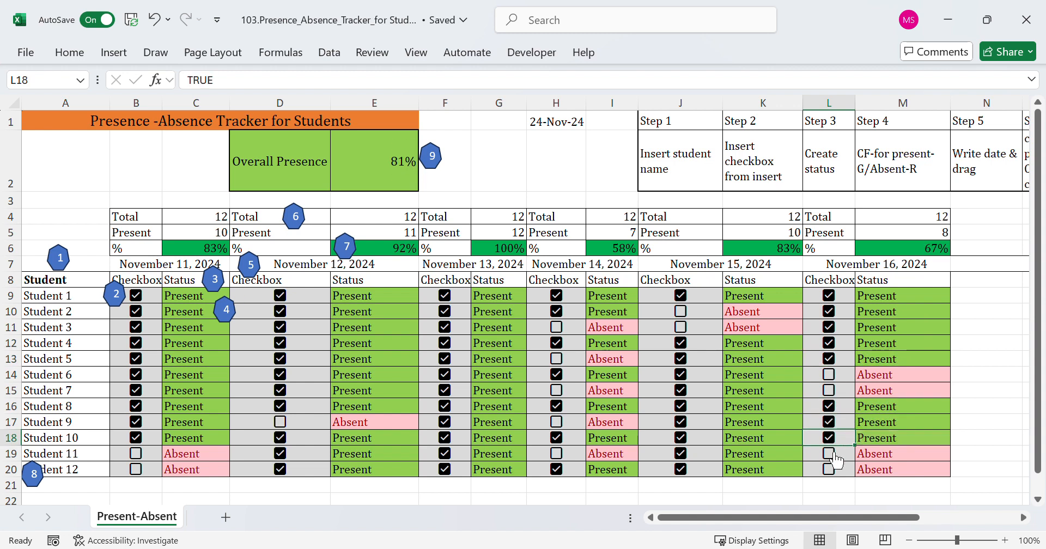
pyautogui.click(834, 455)
pyautogui.click(833, 470)
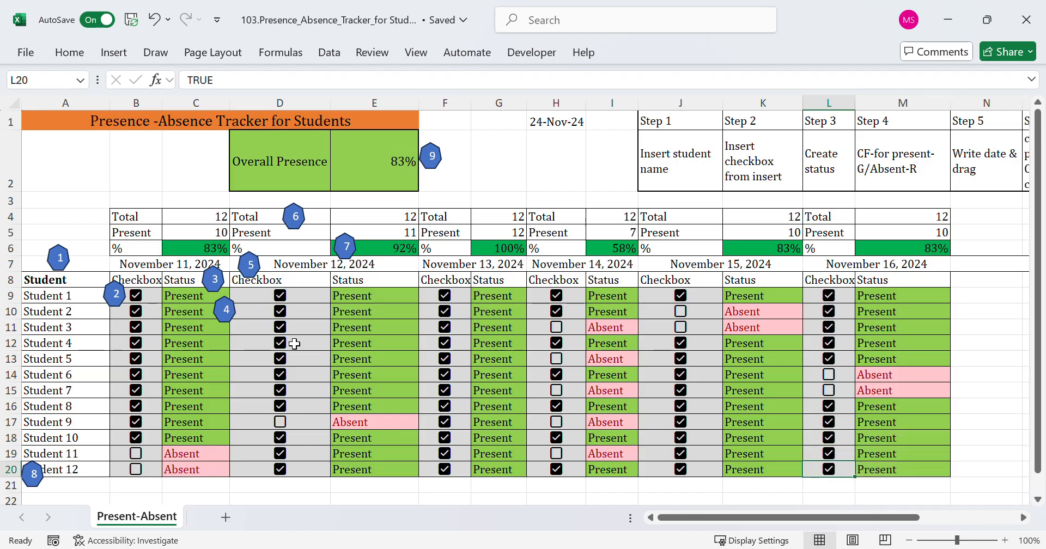
# Review the daily presence percentage formulas in row 6 for November 11 through November 16, 2024
pyautogui.click(190, 255)
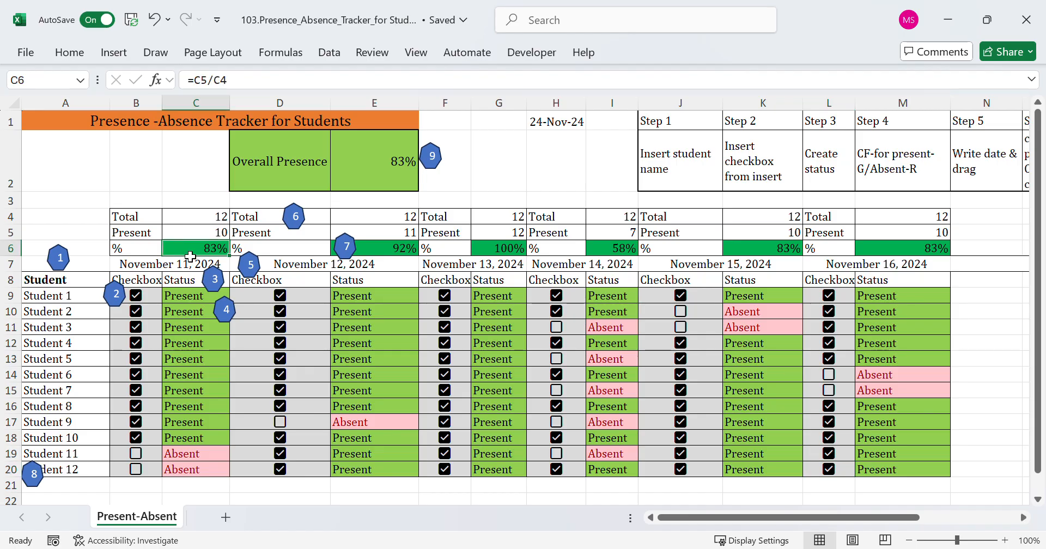
pyautogui.click(380, 256)
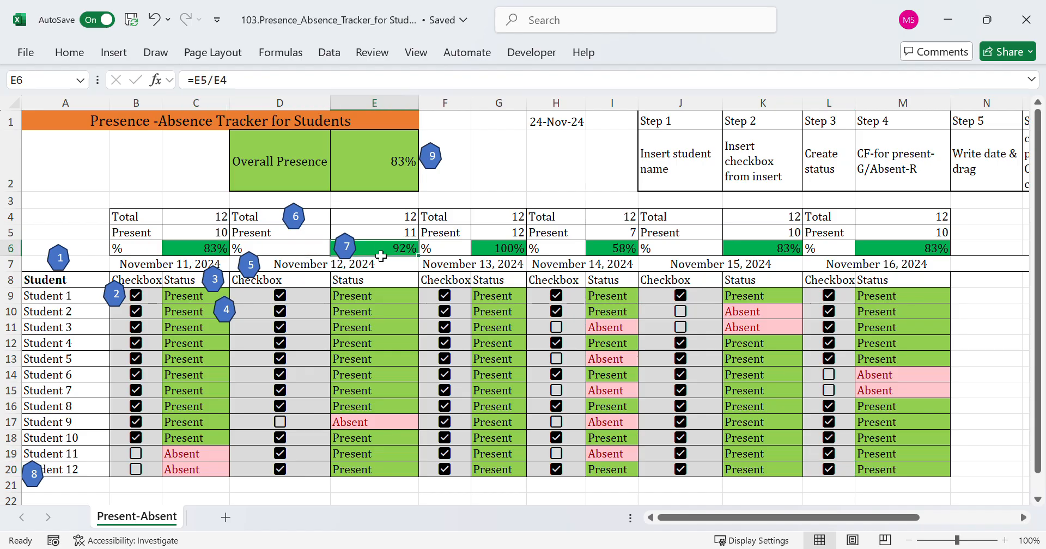
pyautogui.click(500, 252)
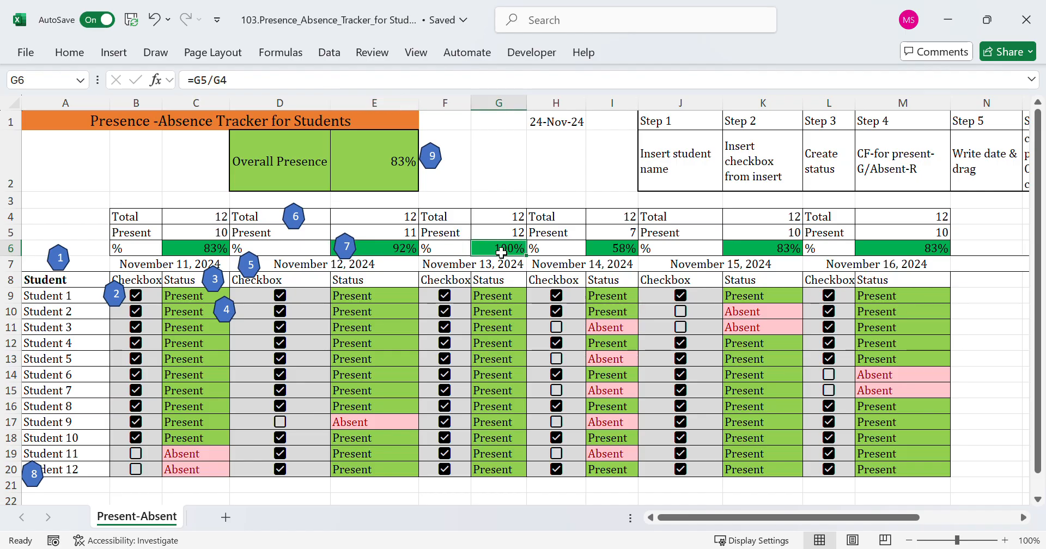
pyautogui.click(607, 252)
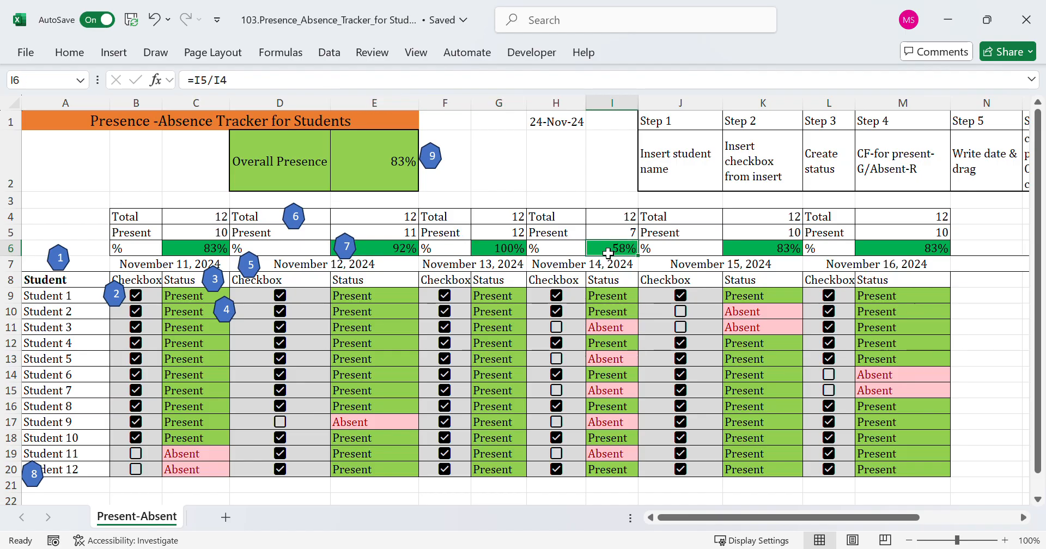
pyautogui.click(747, 256)
pyautogui.click(894, 255)
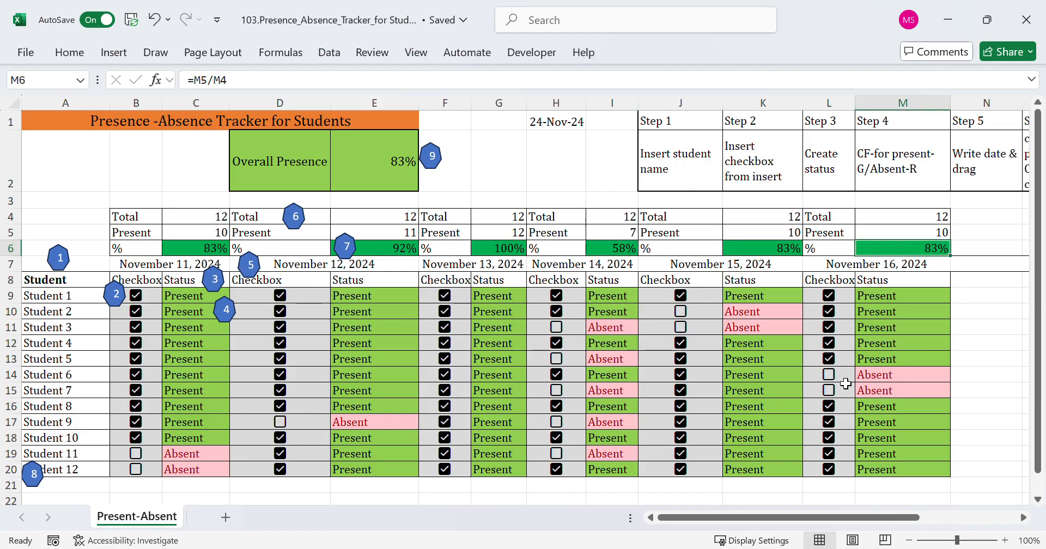
# Check Student 6 as present for November 16, 2024, and inspect that day's percentage and the Overall Presence formula
pyautogui.click(830, 376)
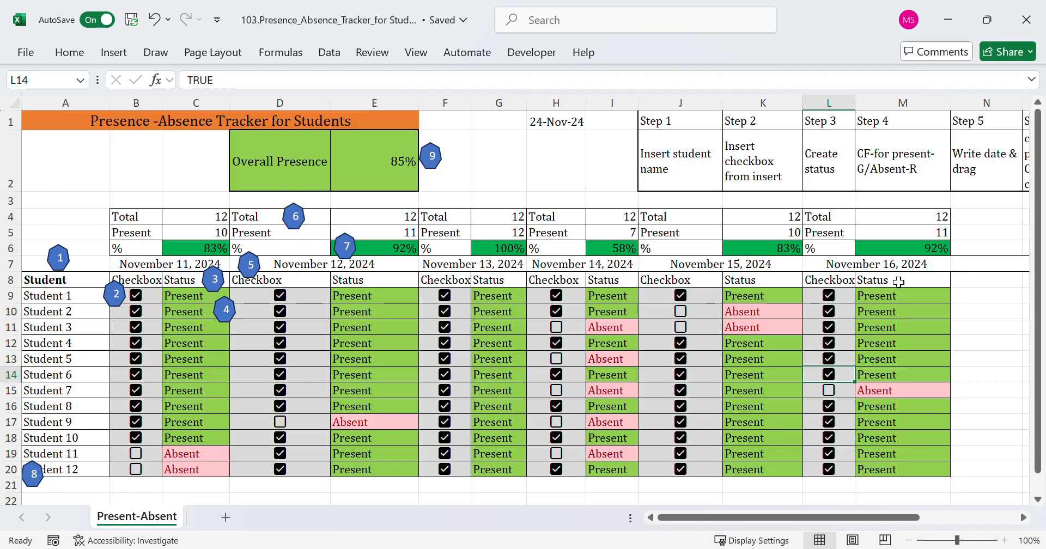
pyautogui.click(912, 253)
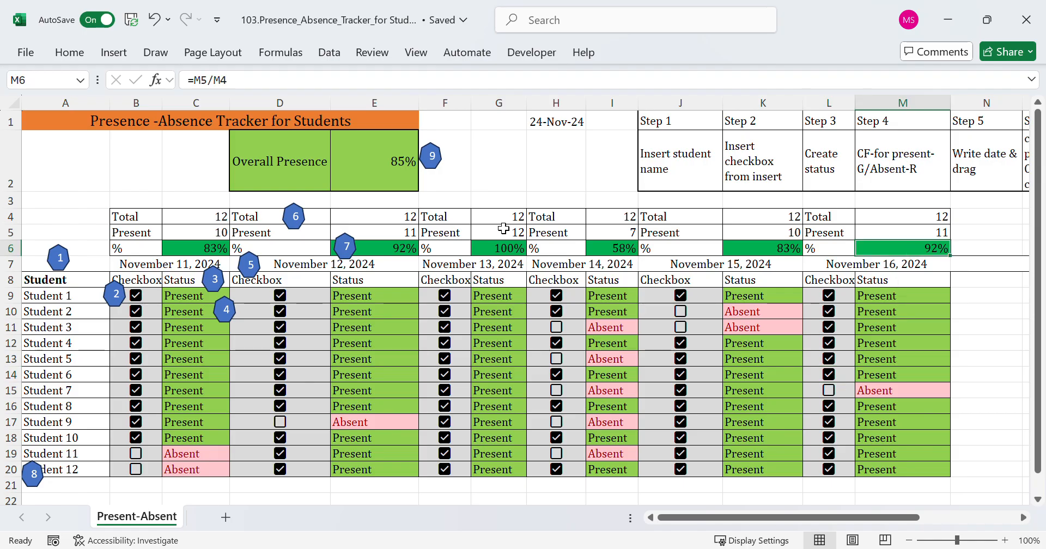
pyautogui.click(376, 166)
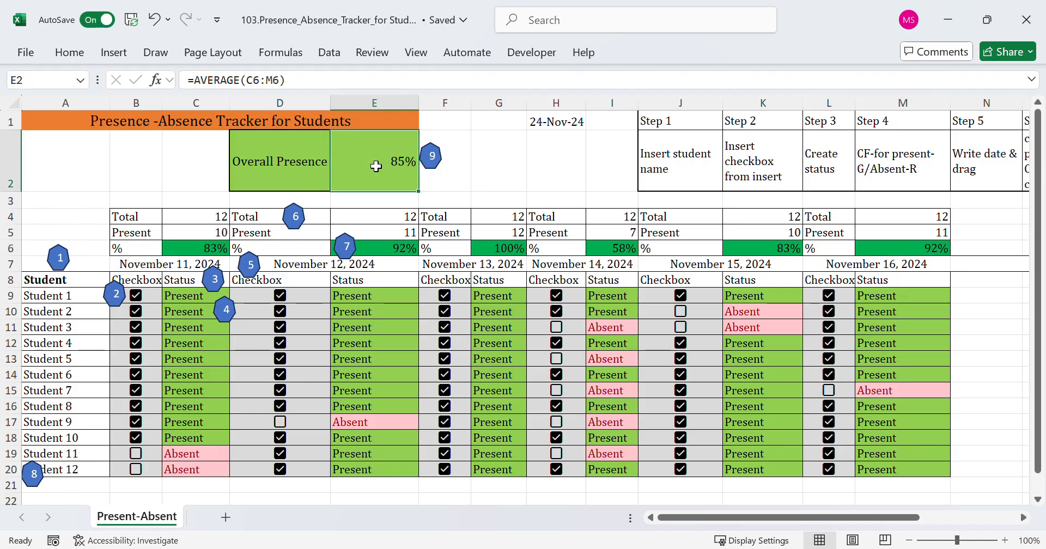
pyautogui.click(281, 186)
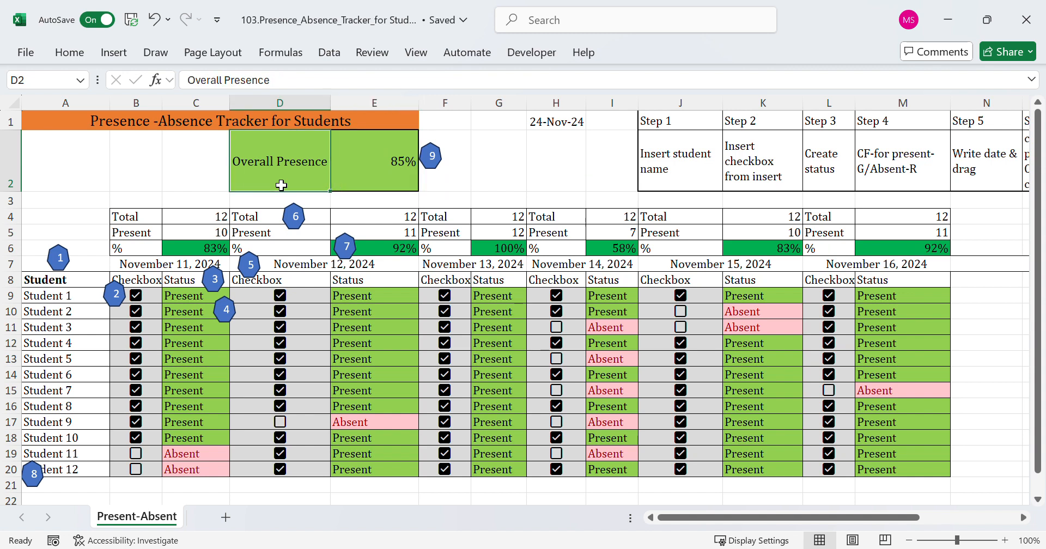
# Extend the student list below Student 12 by filling down to Student 14 in A22
pyautogui.moveTo(67, 298); pyautogui.dragTo(78, 468)
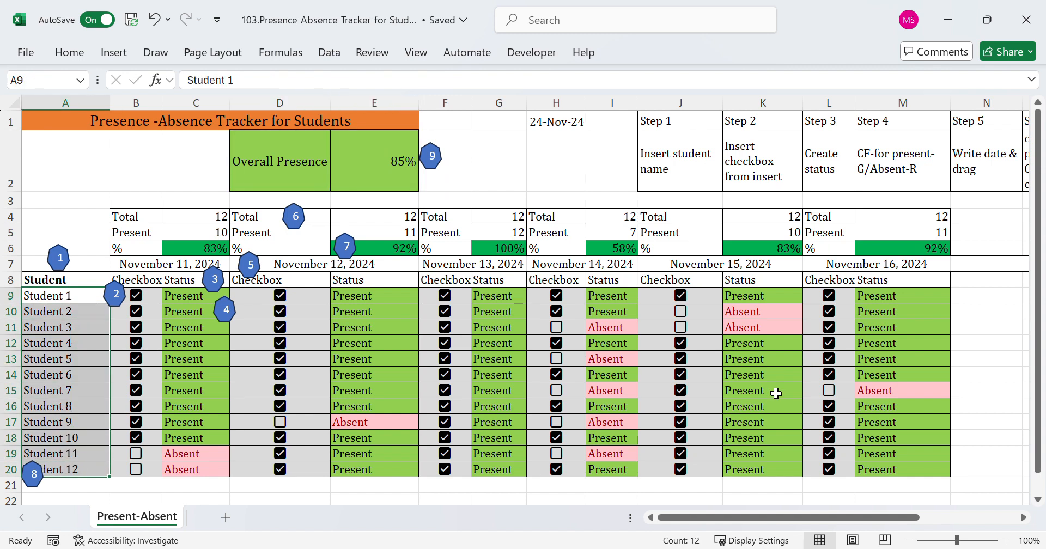
pyautogui.click(1036, 499)
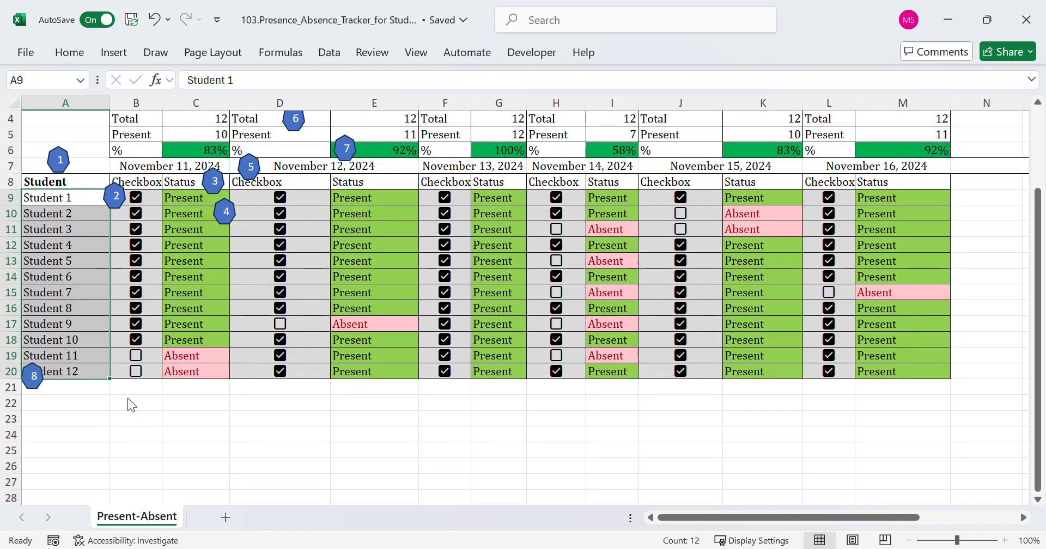
pyautogui.click(106, 376)
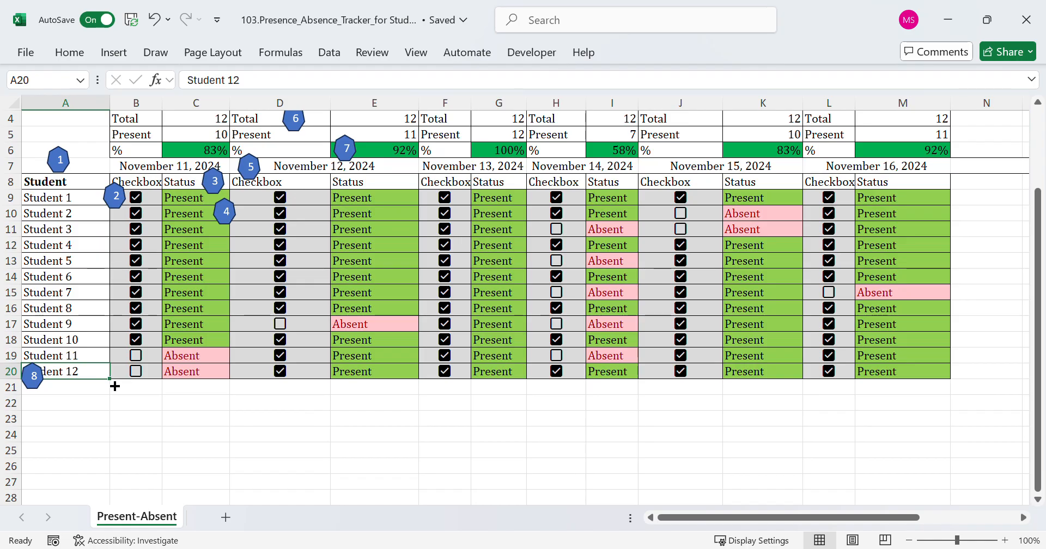
pyautogui.moveTo(111, 381); pyautogui.dragTo(113, 423)
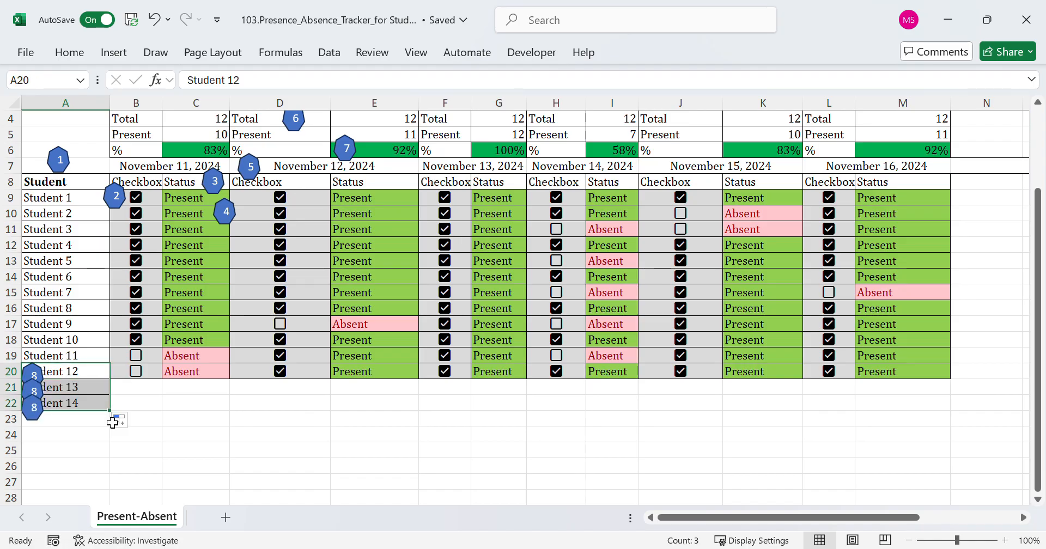
# Delete the two duplicate number 8 marker shapes covering Student 13 and Student 14
pyautogui.click(36, 389)
pyautogui.press('Delete')
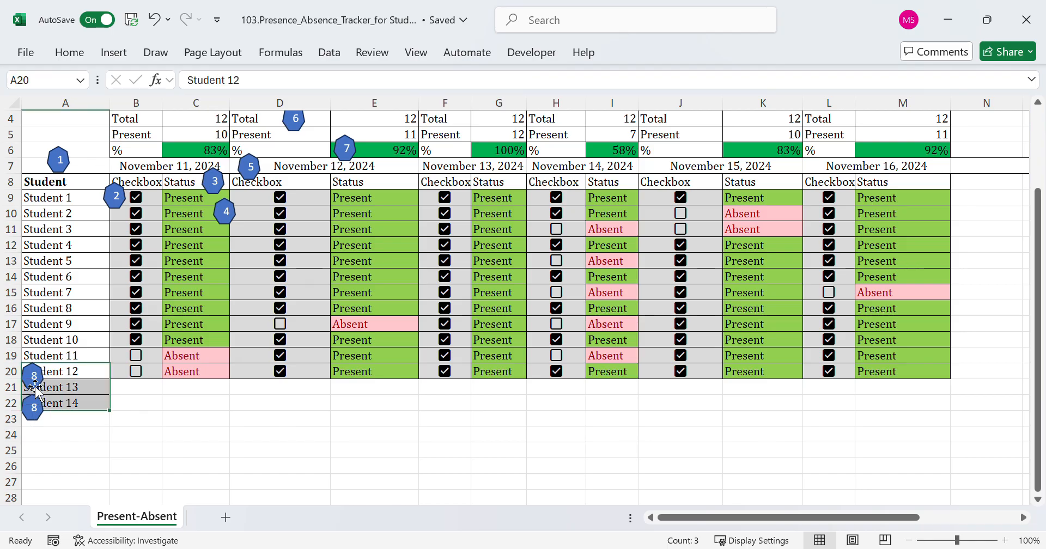
pyautogui.click(34, 411)
pyautogui.press('Delete')
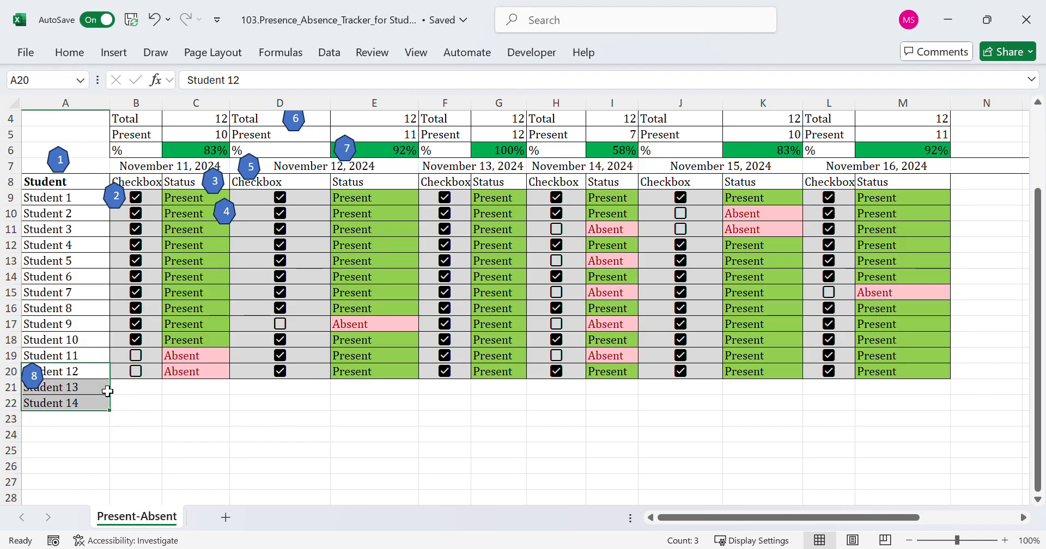
pyautogui.click(152, 371)
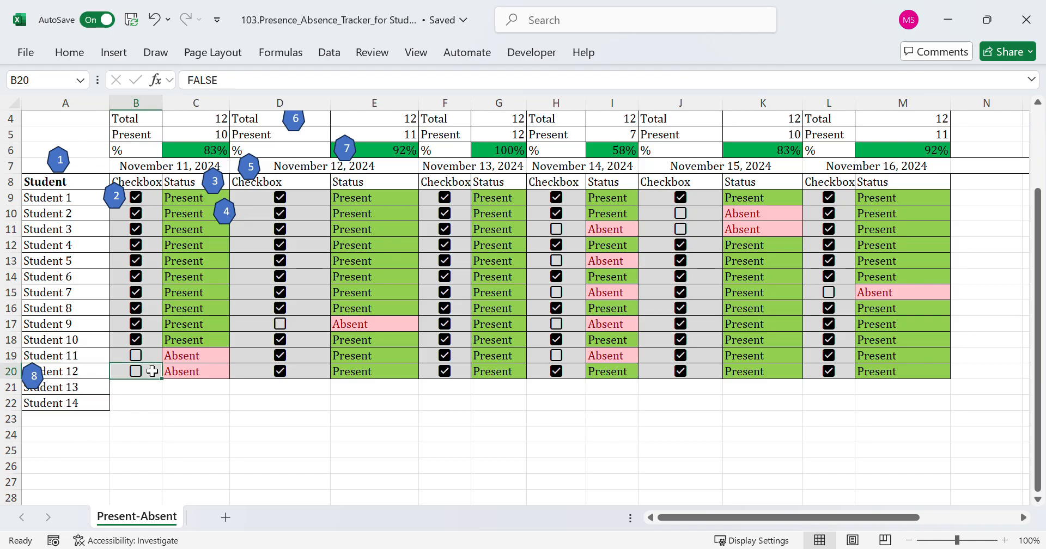
pyautogui.press('Down')
pyautogui.press('Down')
pyautogui.press('Down')
pyautogui.press('Down')
pyautogui.press('Down')
pyautogui.press('Down')
pyautogui.press('Down')
pyautogui.press('Down')
pyautogui.press('Down')
pyautogui.press('Down')
pyautogui.press('Down')
pyautogui.press('Down')
pyautogui.press('Down')
pyautogui.press('Down')
pyautogui.press('Down')
pyautogui.press('Down')
pyautogui.press('Down')
pyautogui.press('Down')
pyautogui.press('Down')
pyautogui.press('Down')
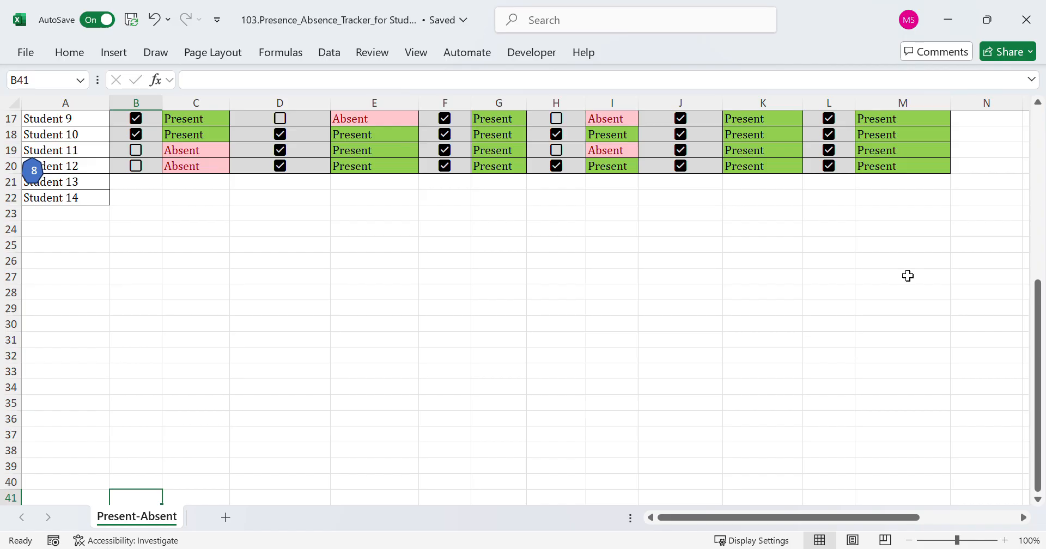
pyautogui.scroll(5, 1040, 305)
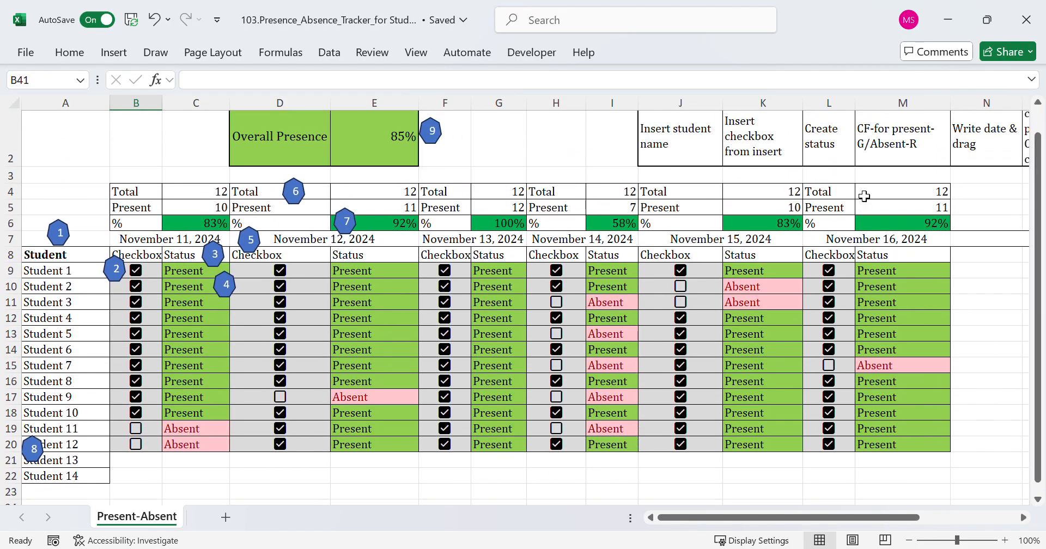
pyautogui.moveTo(87, 466); pyautogui.dragTo(92, 475)
# Fill Student 12's checkbox and status cells B20:M20 down to the Student 13 and Student 14 rows
pyautogui.click(155, 449)
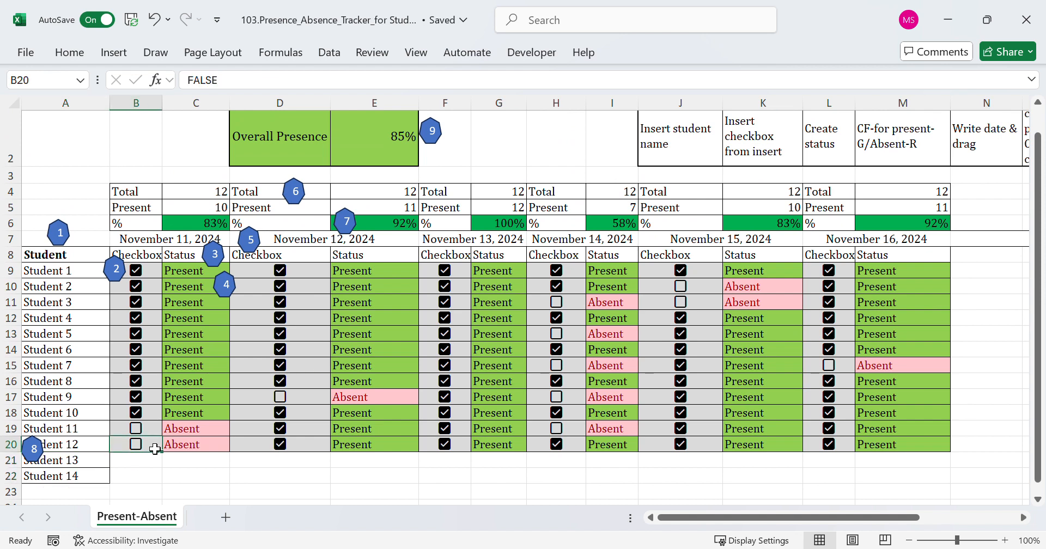
pyautogui.hotkey('shift', 'Right')
pyautogui.hotkey('shift', 'Right')
pyautogui.hotkey('shift', 'Right')
pyautogui.hotkey('shift', 'Right')
pyautogui.hotkey('shift', 'Right')
pyautogui.hotkey('shift', 'Right')
pyautogui.hotkey('shift', 'Right')
pyautogui.hotkey('shift', 'Right')
pyautogui.hotkey('shift', 'Right')
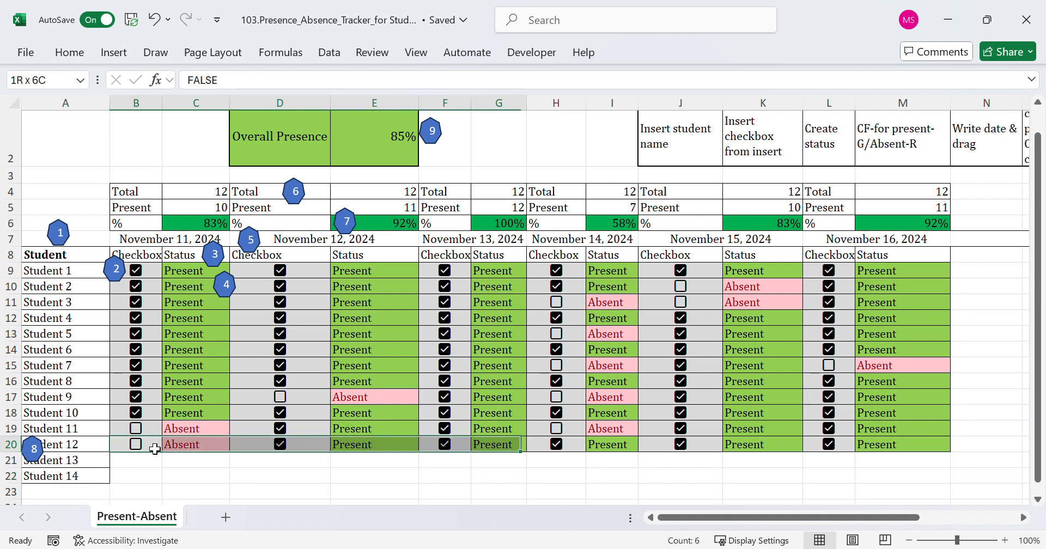
pyautogui.hotkey('shift', 'Right')
pyautogui.hotkey('shift', 'Right')
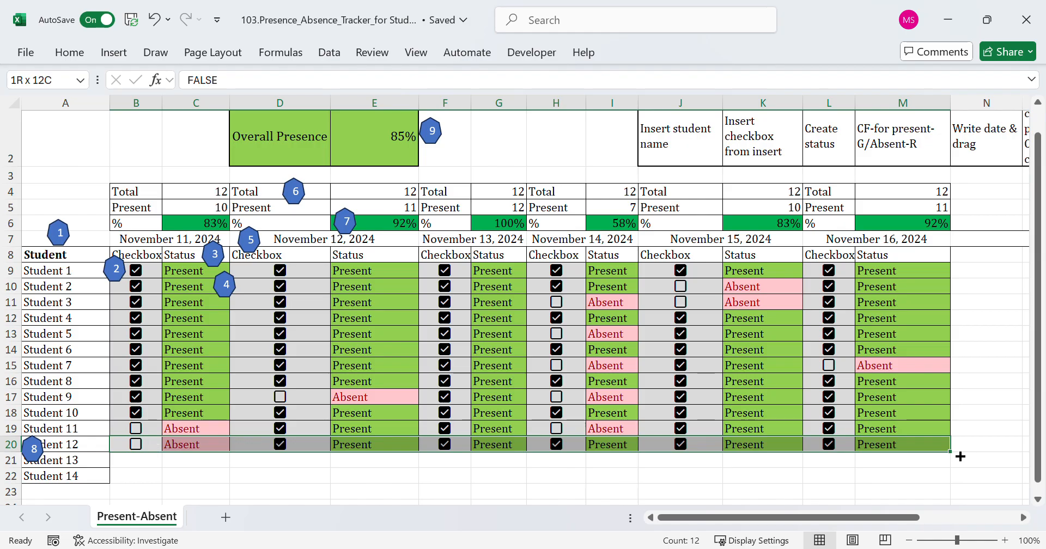
pyautogui.moveTo(958, 457); pyautogui.dragTo(957, 484)
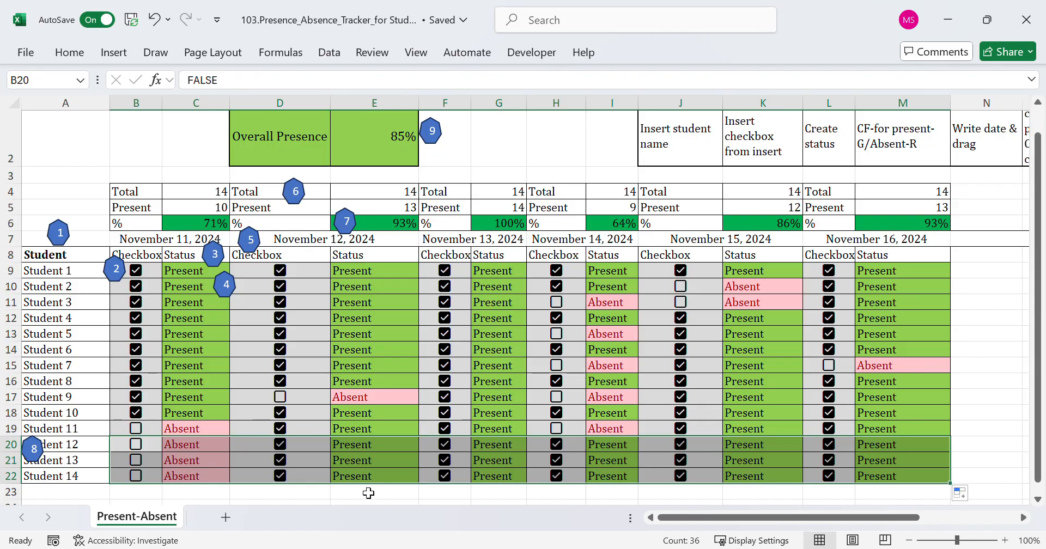
# Check Students 13 and 14 as present for November 11, 2024, and inspect the Overall Presence formula
pyautogui.click(135, 457)
pyautogui.click(137, 475)
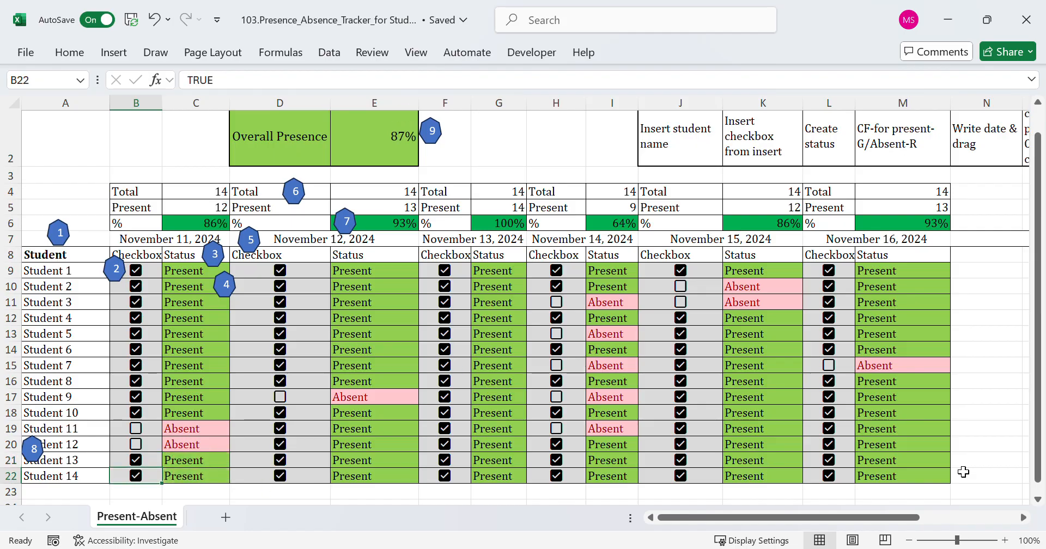
pyautogui.click(1043, 501)
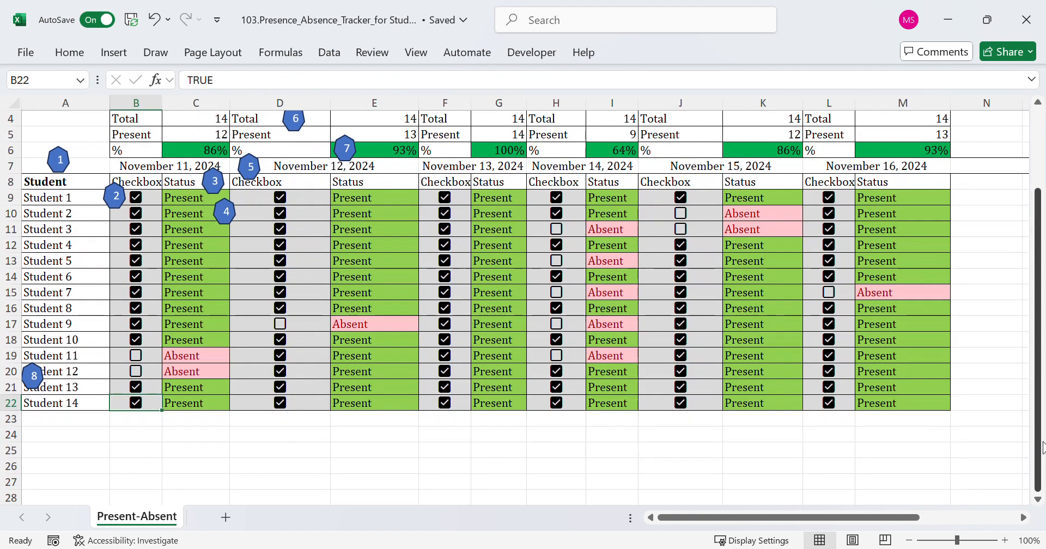
pyautogui.moveTo(1041, 436); pyautogui.dragTo(1029, 239)
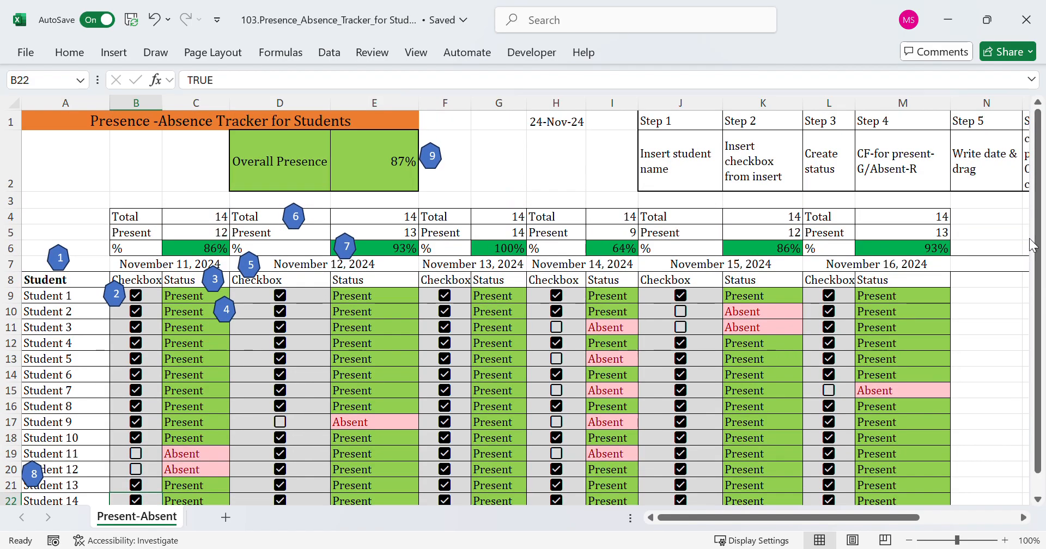
pyautogui.click(390, 160)
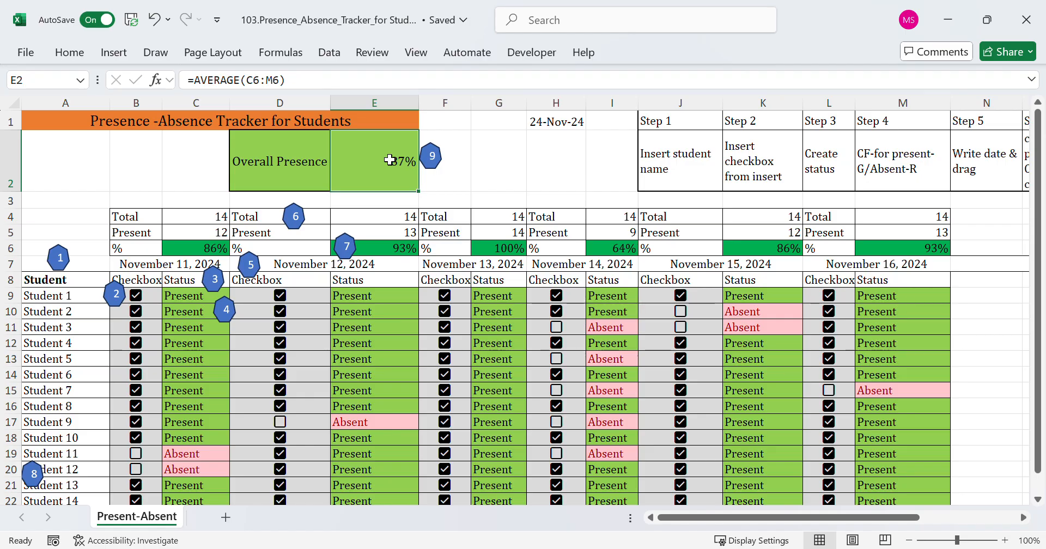
# Extend the date header from November 16, 2024 across N7:O7 to add November 17, 2024
pyautogui.click(1039, 497)
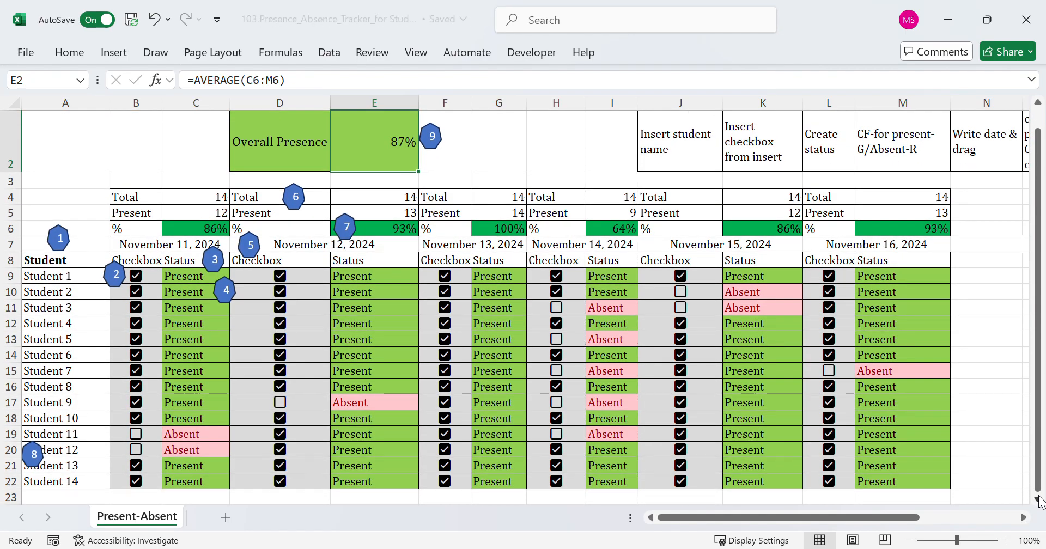
pyautogui.click(1038, 497)
pyautogui.click(1023, 517)
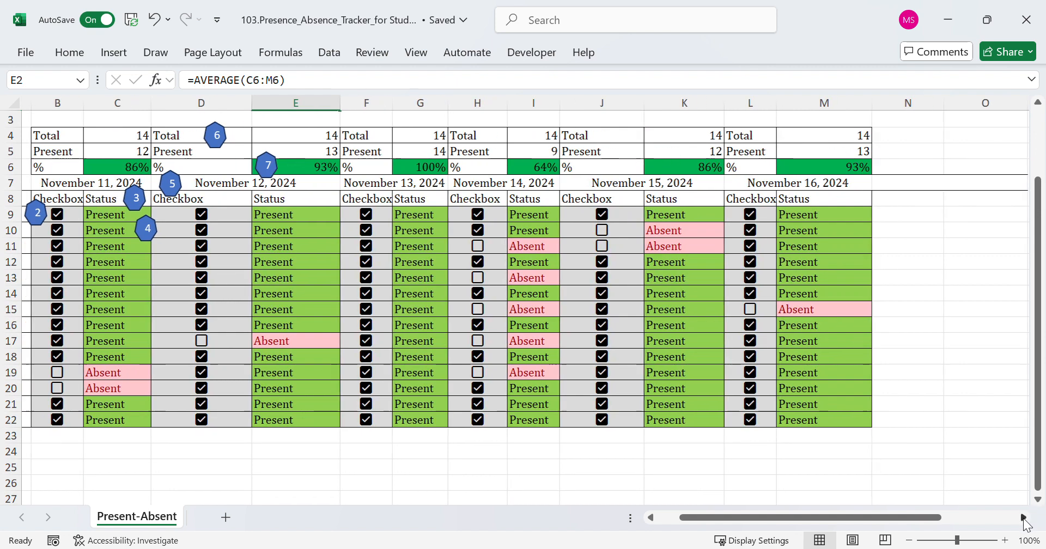
pyautogui.click(1024, 518)
pyautogui.click(784, 190)
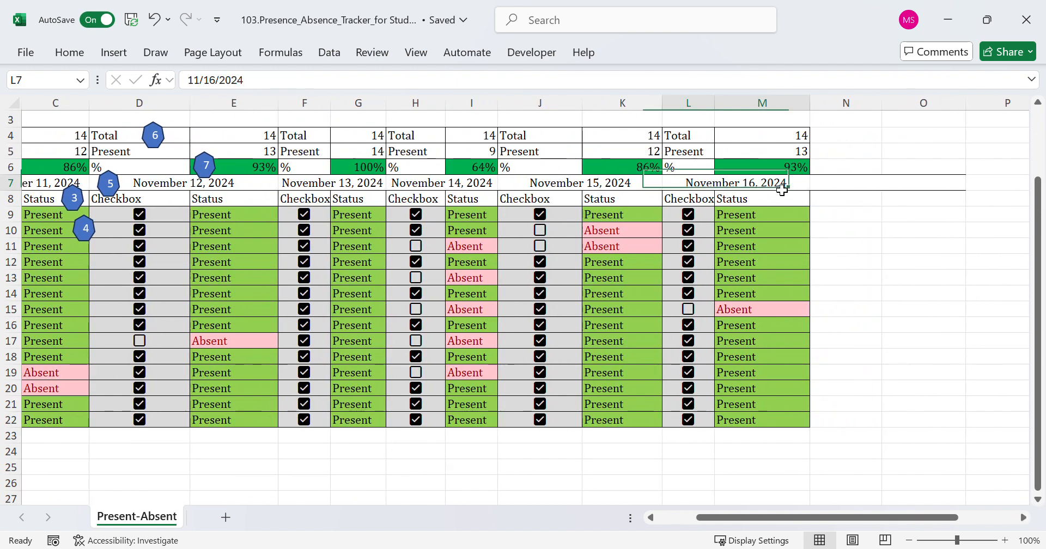
pyautogui.moveTo(810, 191); pyautogui.dragTo(906, 199)
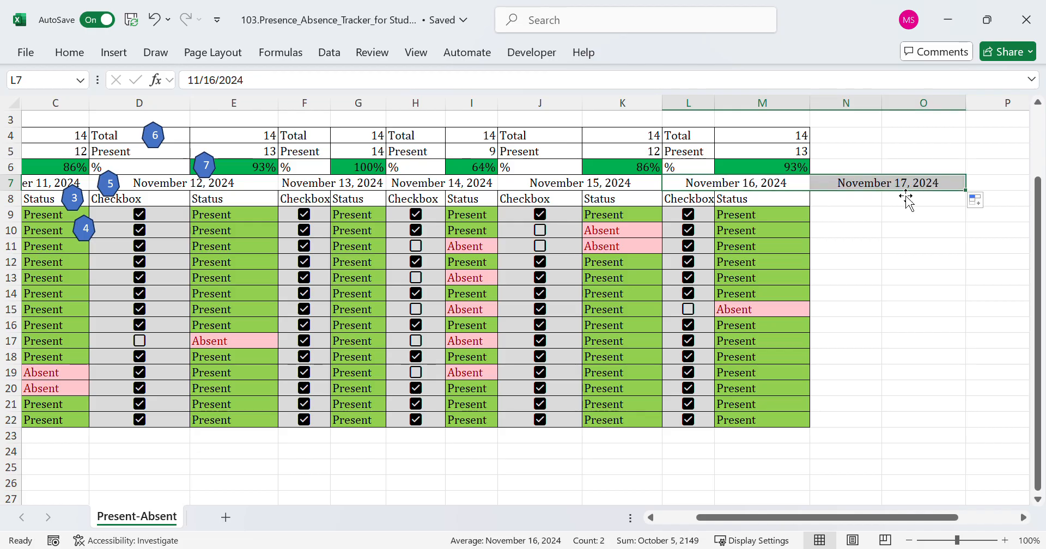
# Copy the November 16 Checkbox and Status block L8:M22 to N8 under November 17, and check Student 7 as present there
pyautogui.moveTo(690, 201); pyautogui.dragTo(765, 421)
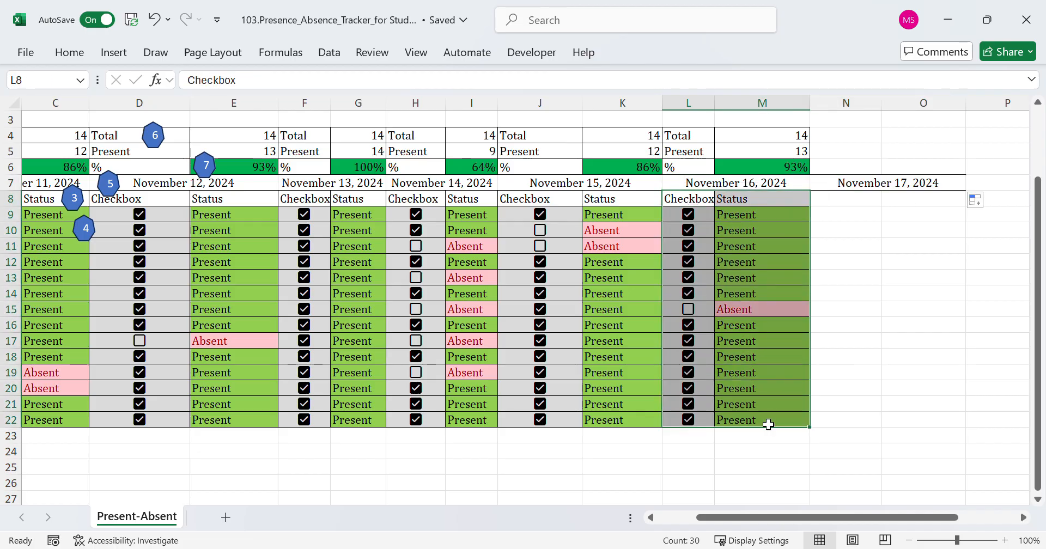
pyautogui.click(65, 55)
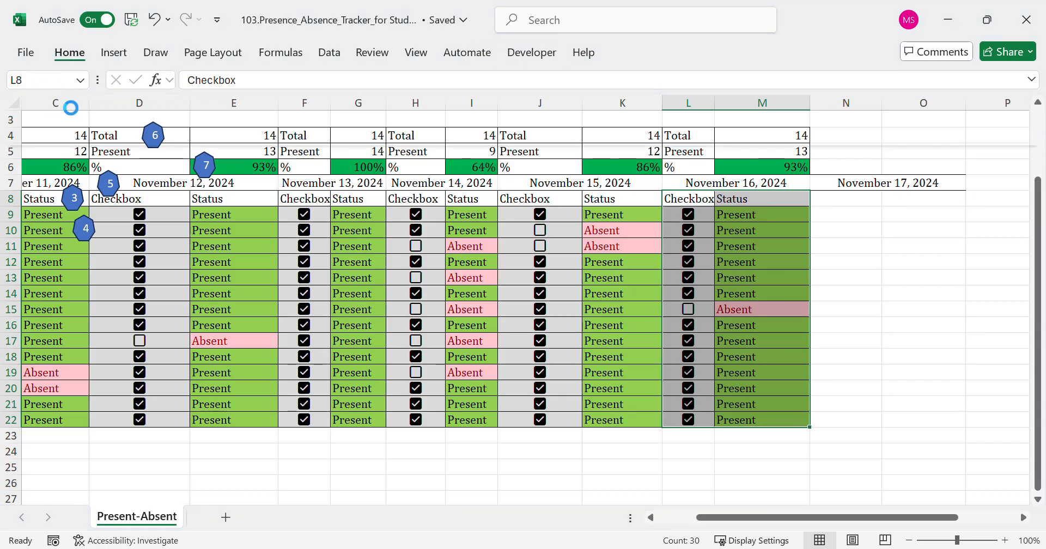
pyautogui.click(829, 200)
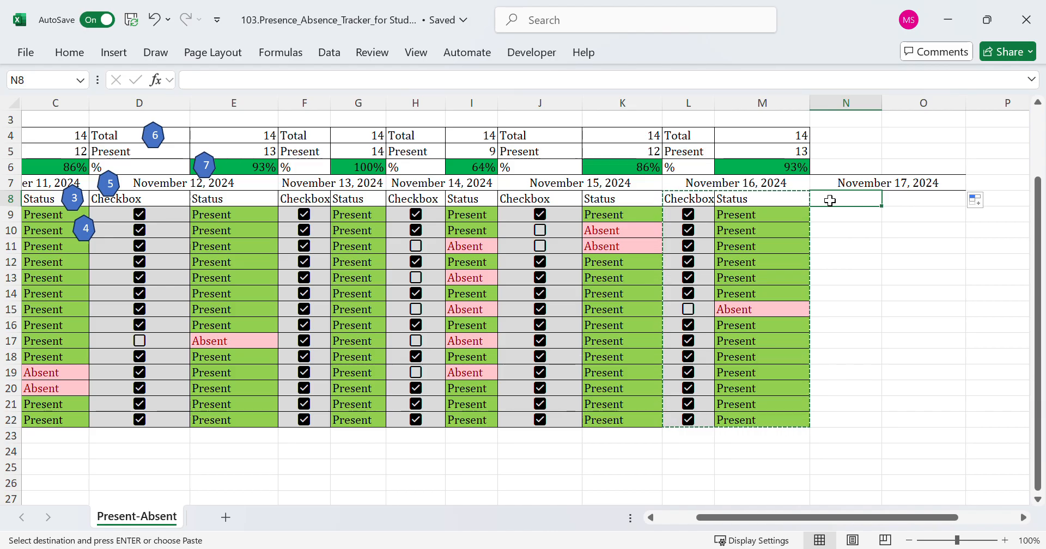
pyautogui.hotkey('ctrl', 'v')
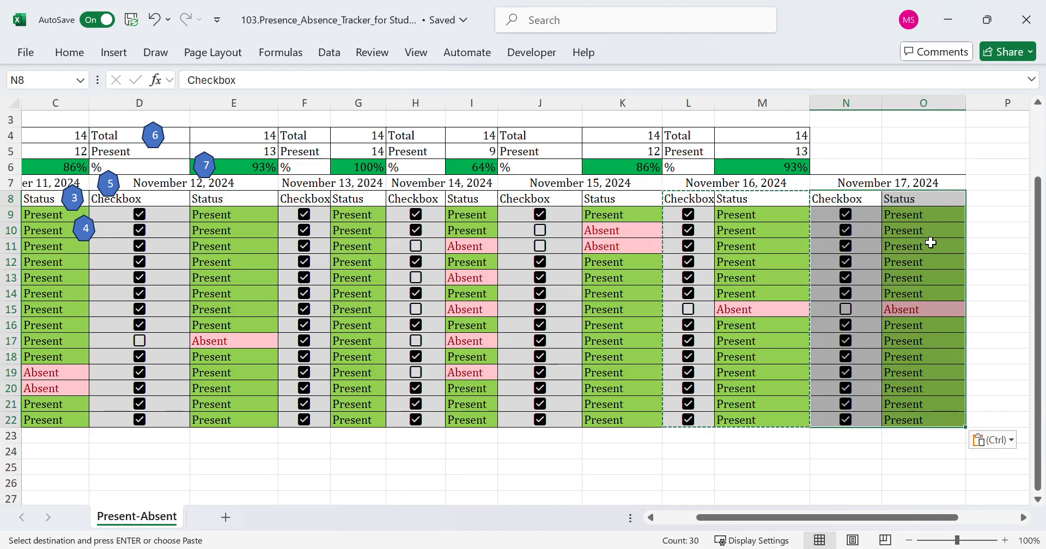
pyautogui.click(854, 315)
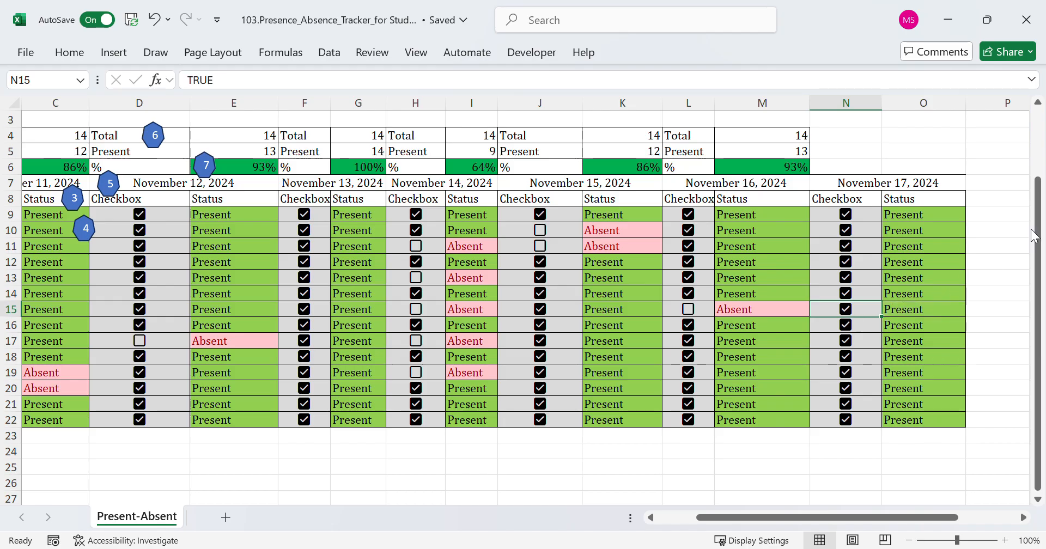
# Fill the November 16 percentage formula from M6 across to N6, and inspect the references in M6
pyautogui.moveTo(1038, 218); pyautogui.dragTo(1039, 205)
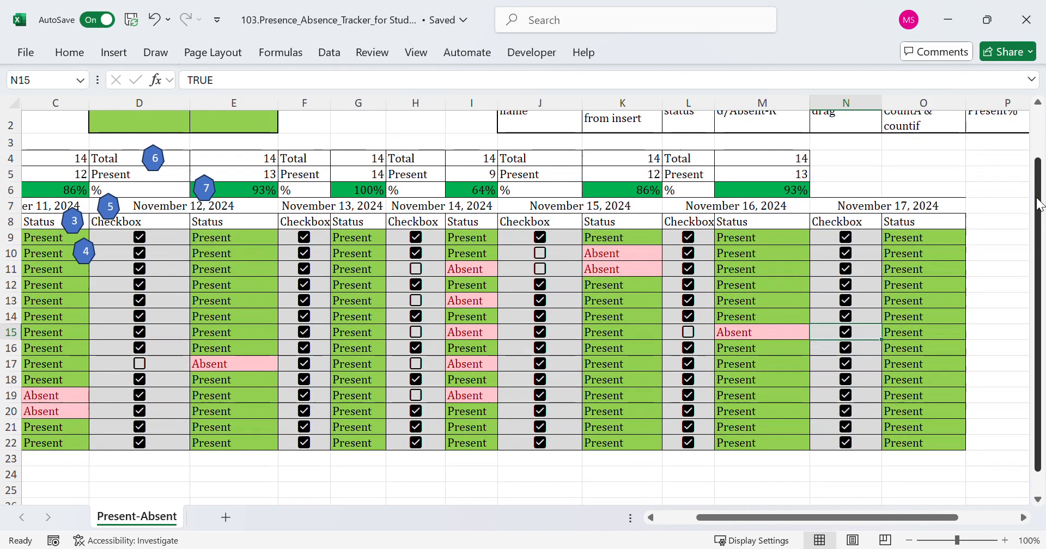
pyautogui.click(805, 191)
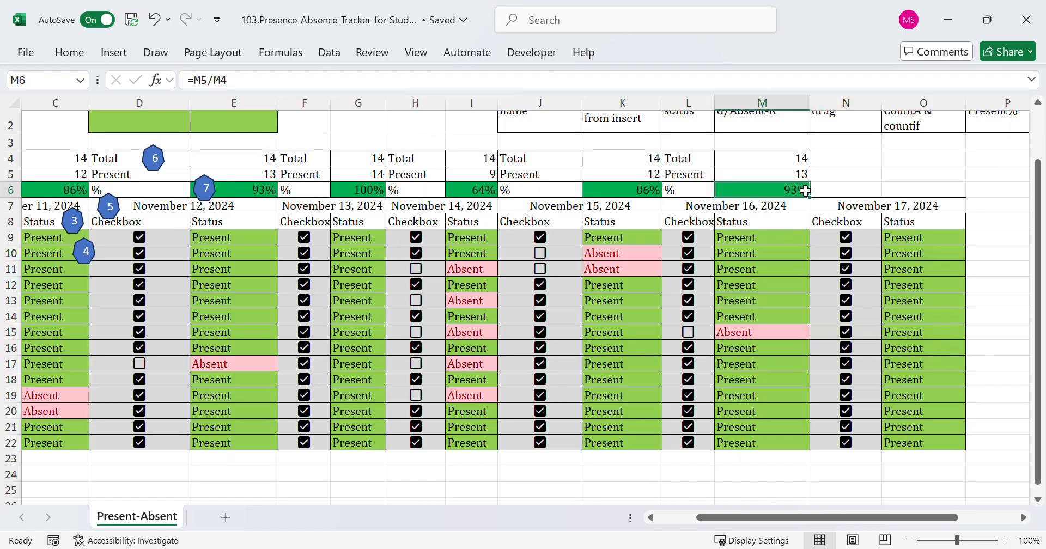
pyautogui.moveTo(816, 203); pyautogui.dragTo(869, 207)
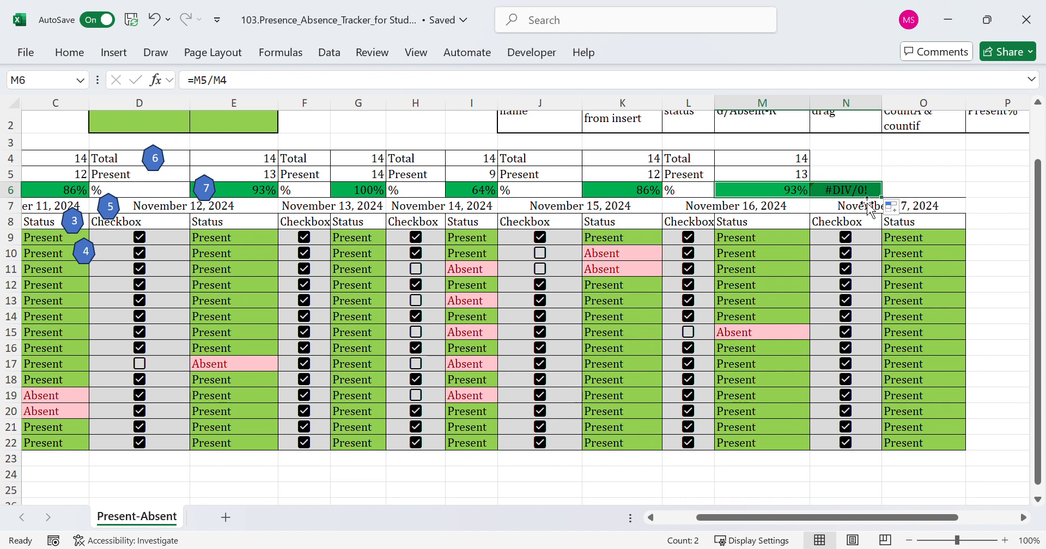
pyautogui.click(790, 190)
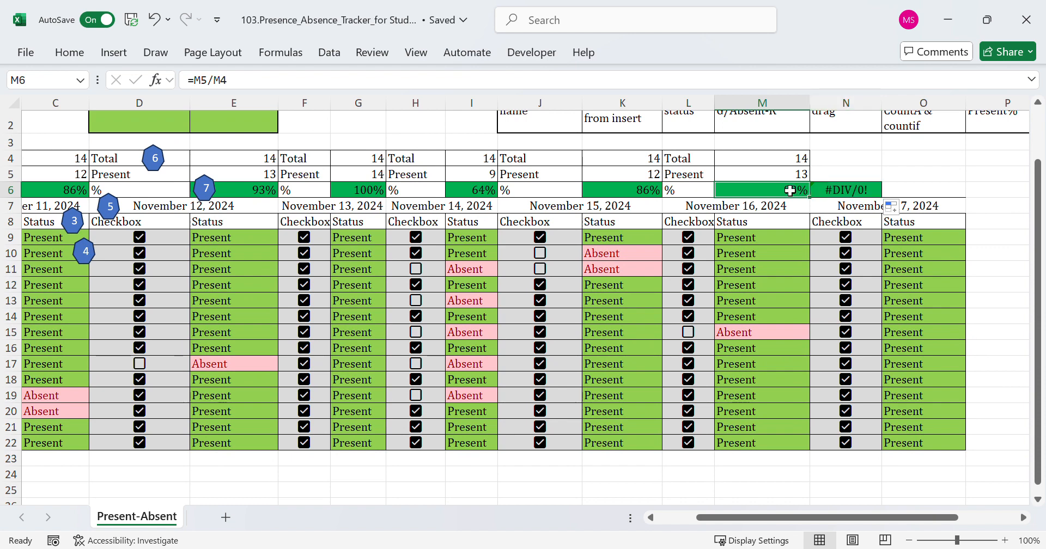
pyautogui.doubleClick(790, 195)
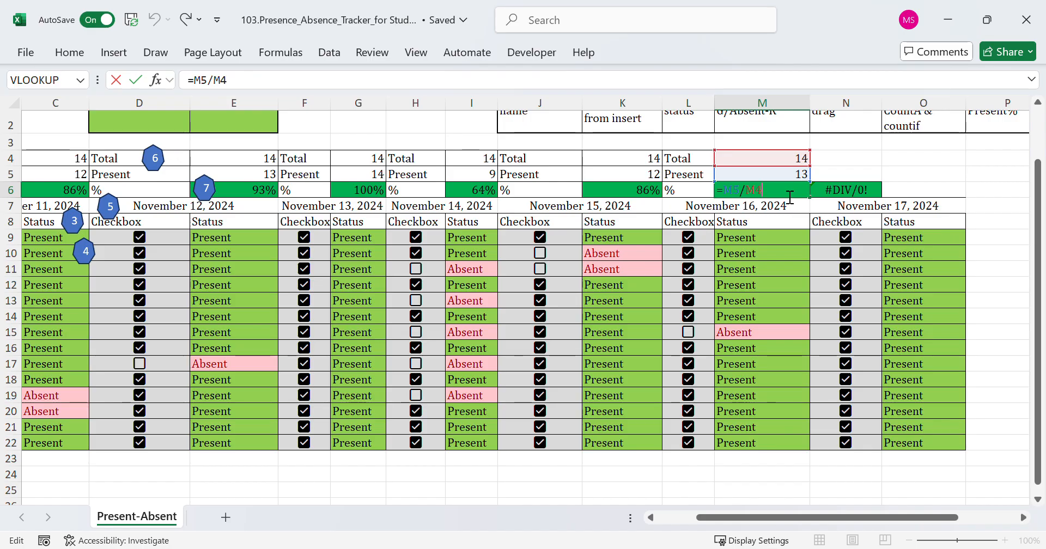
pyautogui.click(844, 195)
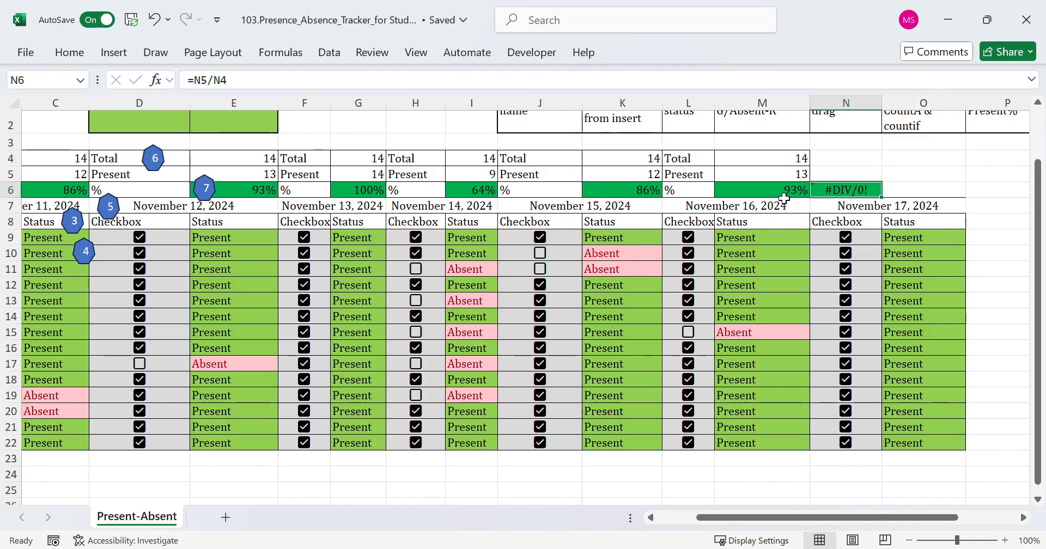
pyautogui.doubleClick(786, 197)
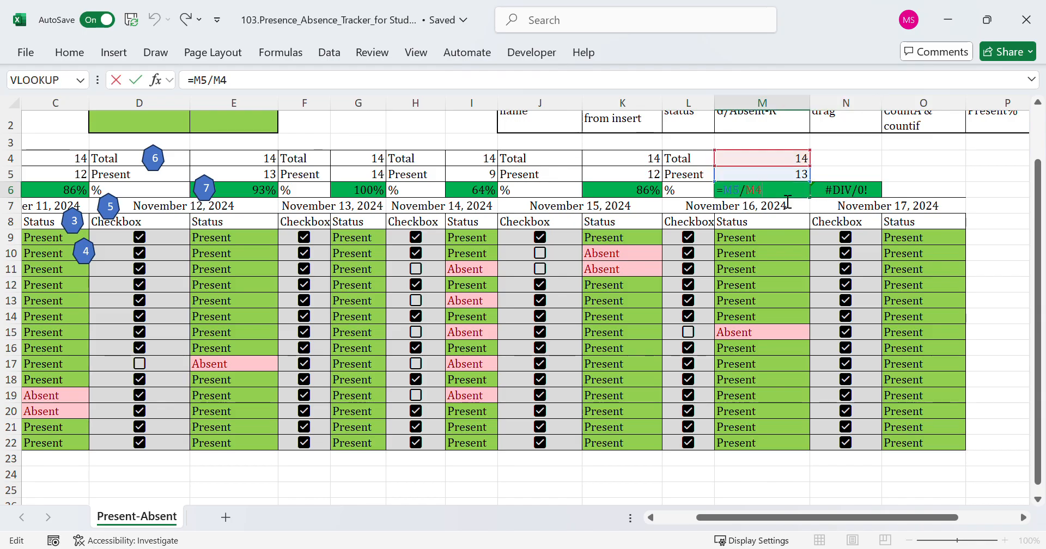
pyautogui.click(947, 164)
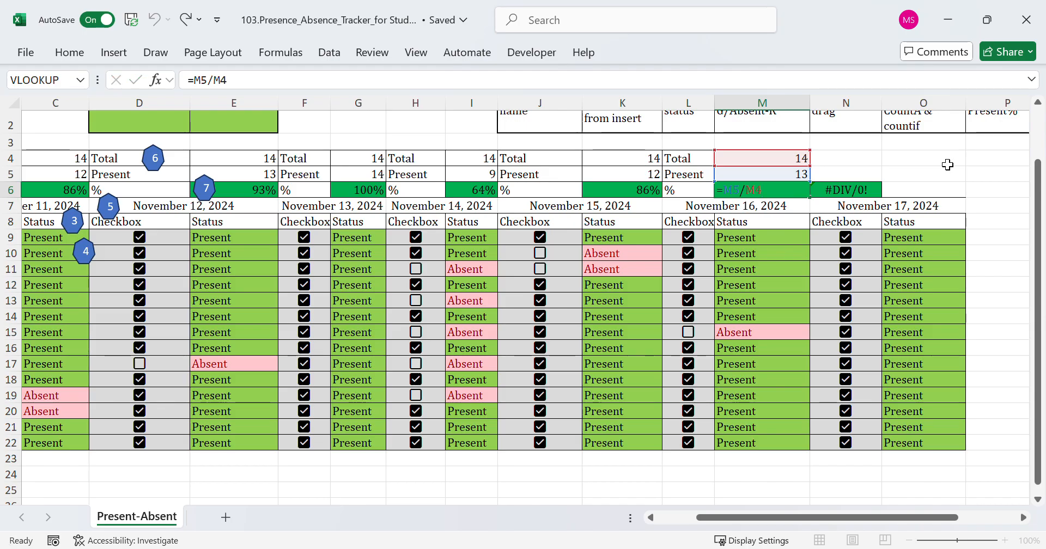
# Fill the Total and Present formulas M4:M5 across to N4:N5, and refill the percentage from M6 to N6
pyautogui.moveTo(795, 165); pyautogui.dragTo(862, 181)
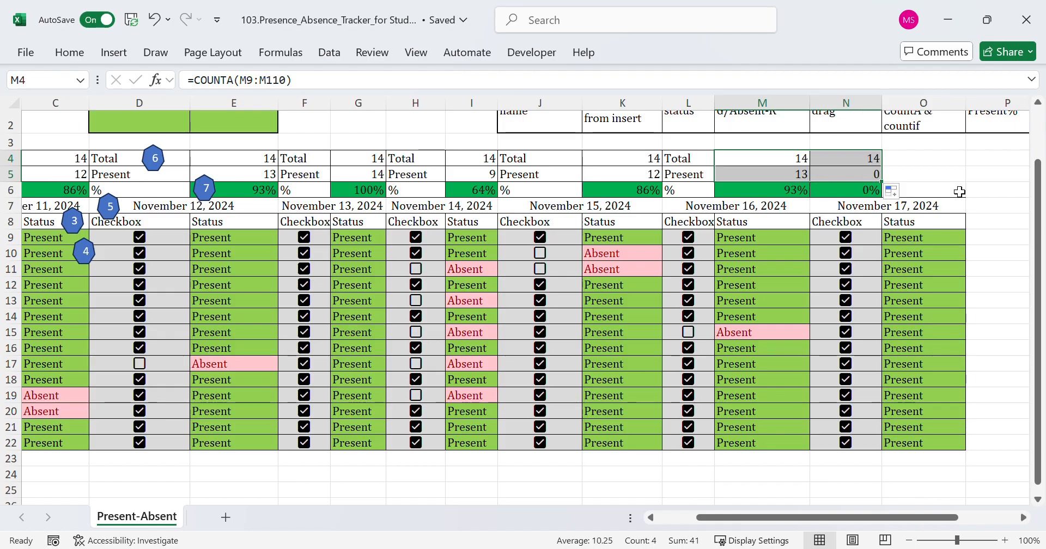
pyautogui.click(959, 192)
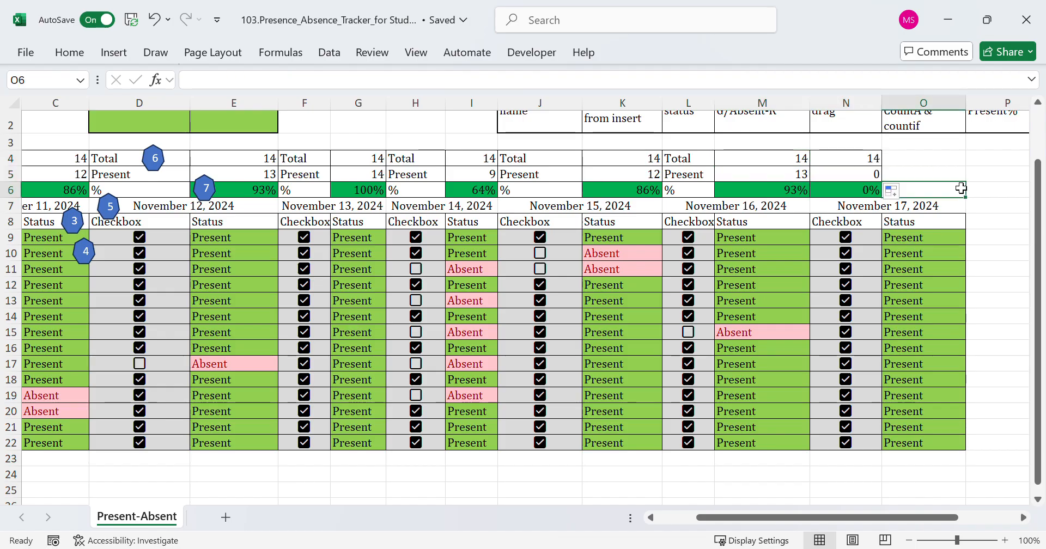
pyautogui.click(801, 194)
pyautogui.moveTo(810, 198); pyautogui.dragTo(870, 194)
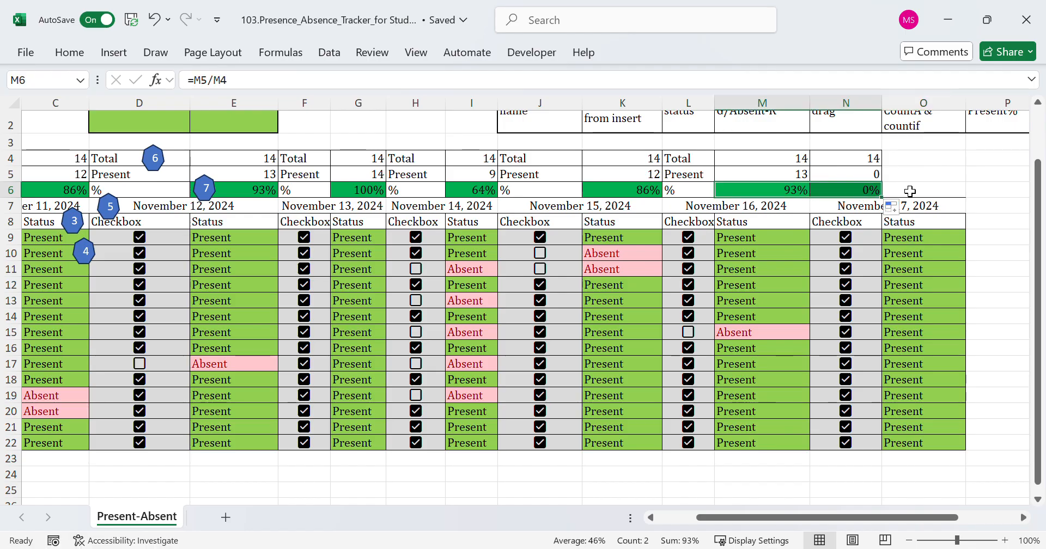
pyautogui.click(955, 180)
# Correct the November 17 Present formula in N5 to =COUNTIF(O9:O110,"Present") so it counts the Status column
pyautogui.doubleClick(857, 183)
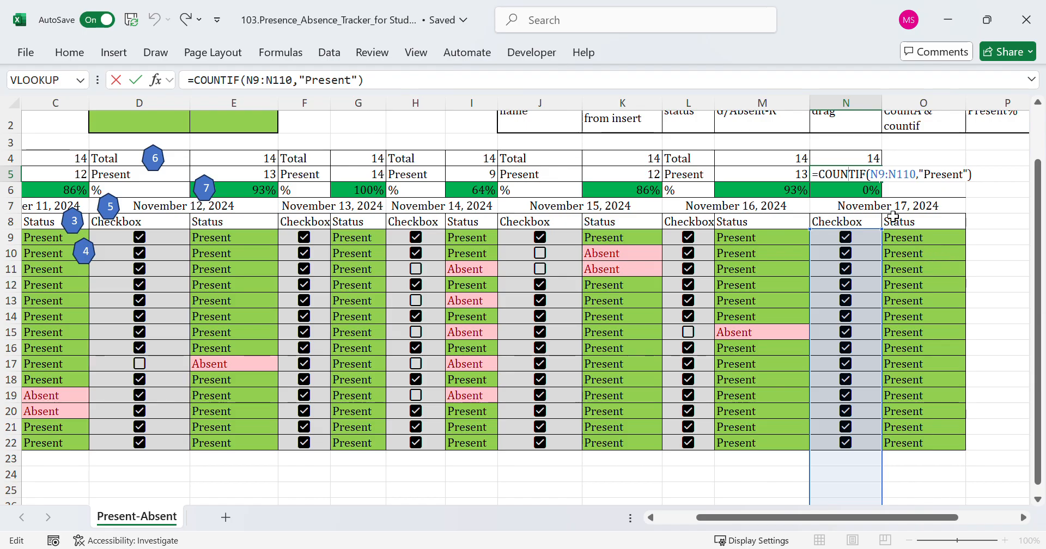
pyautogui.click(921, 160)
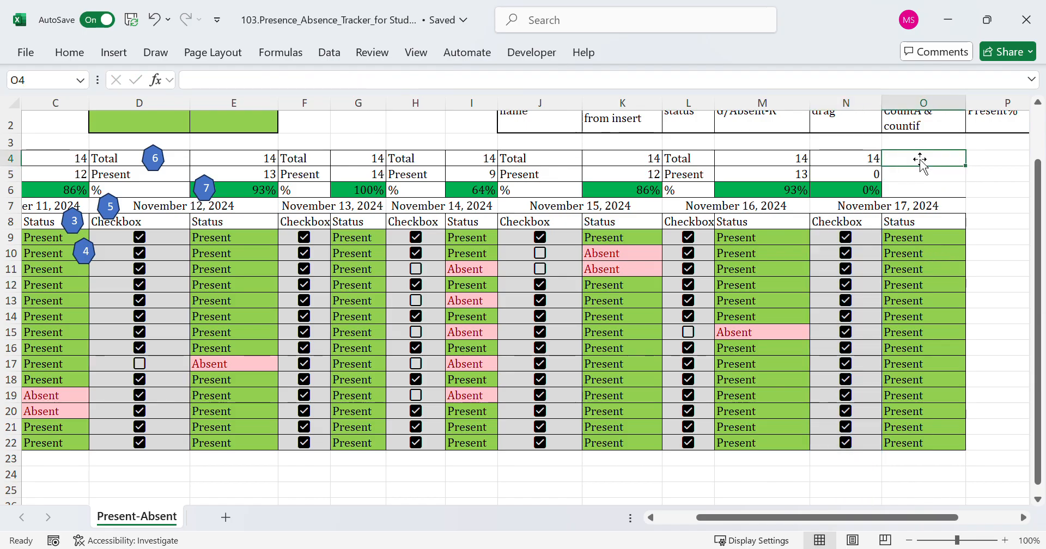
pyautogui.click(796, 176)
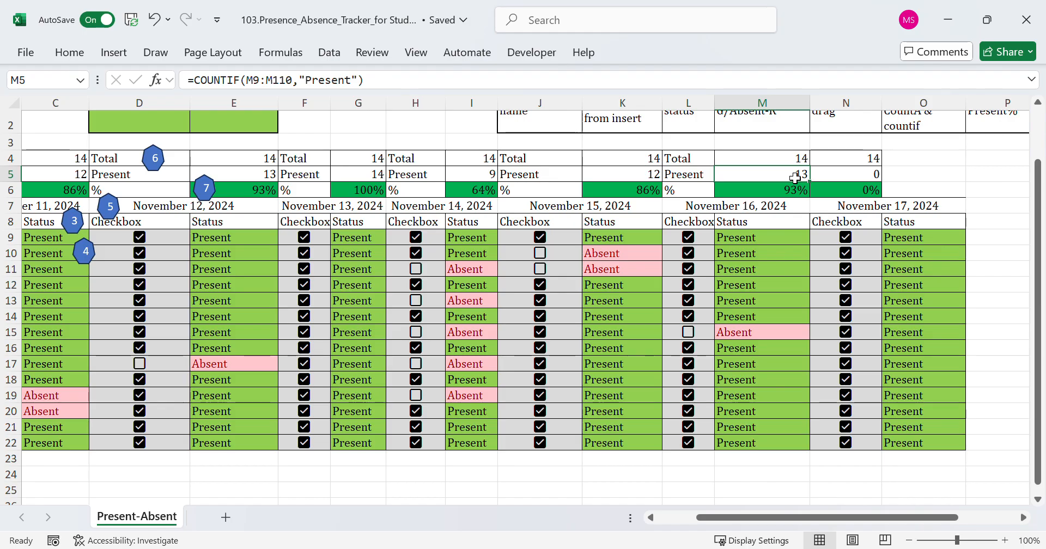
pyautogui.click(858, 176)
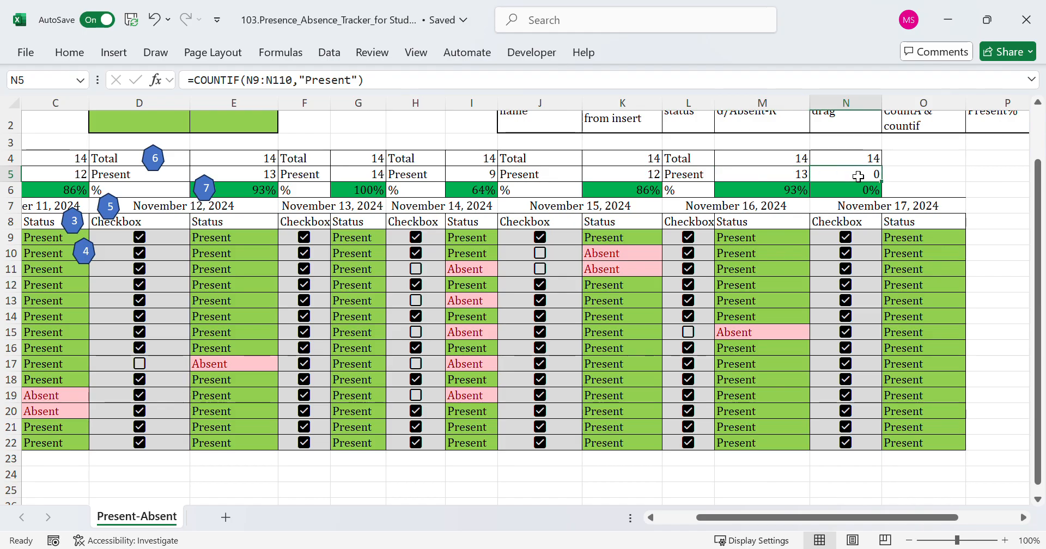
pyautogui.doubleClick(858, 176)
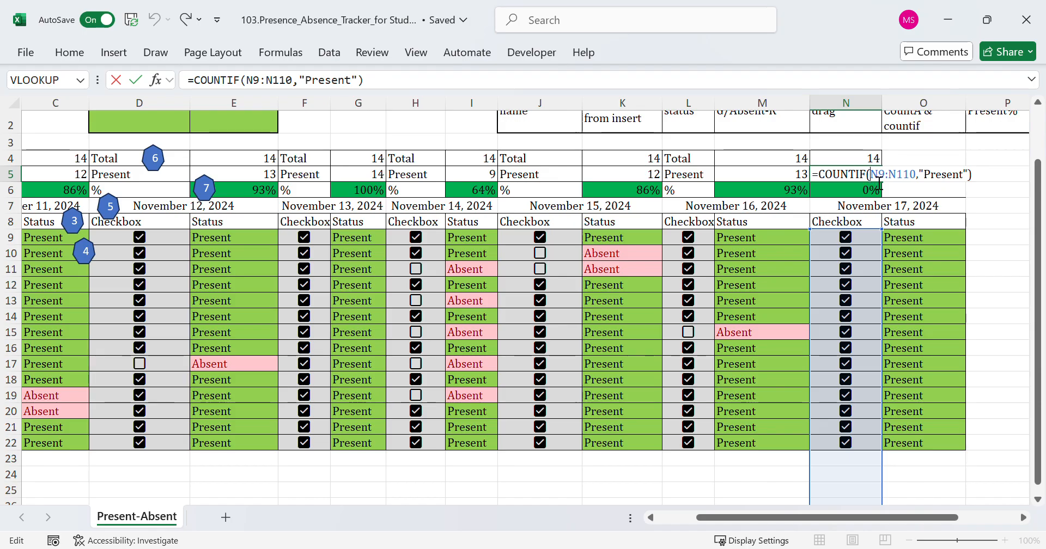
pyautogui.write('O')
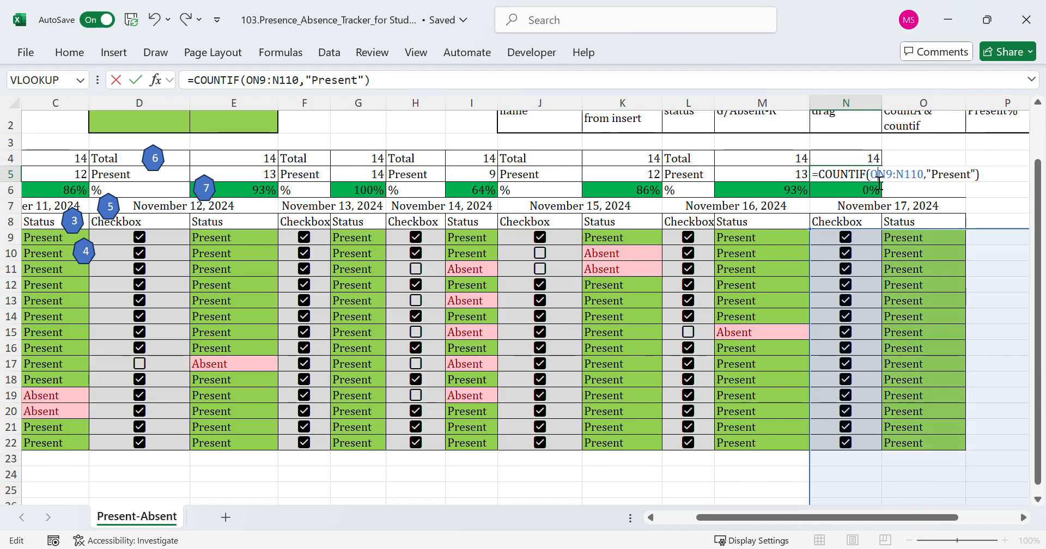
pyautogui.press('Delete')
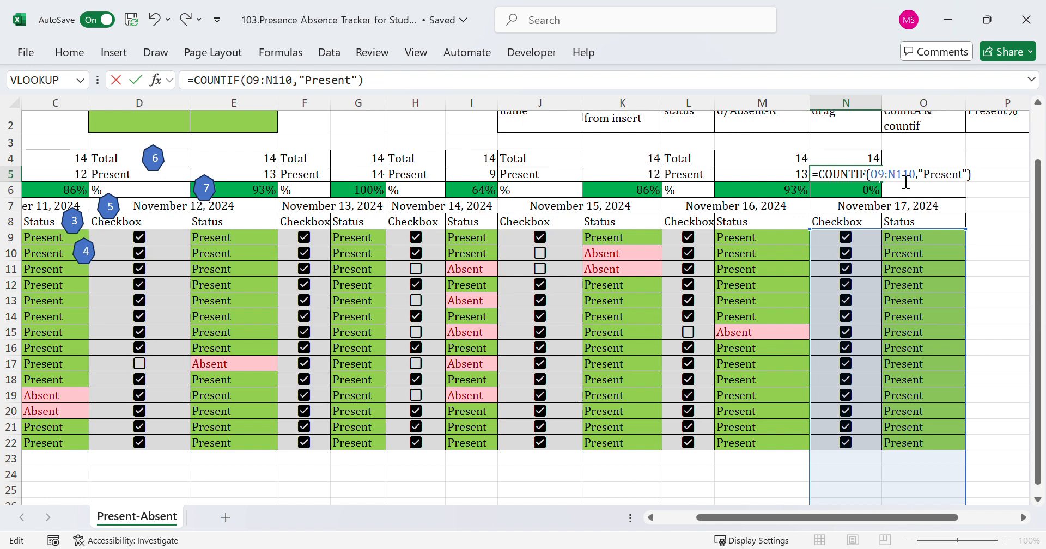
pyautogui.write('O')
pyautogui.press('Delete')
pyautogui.press('Return')
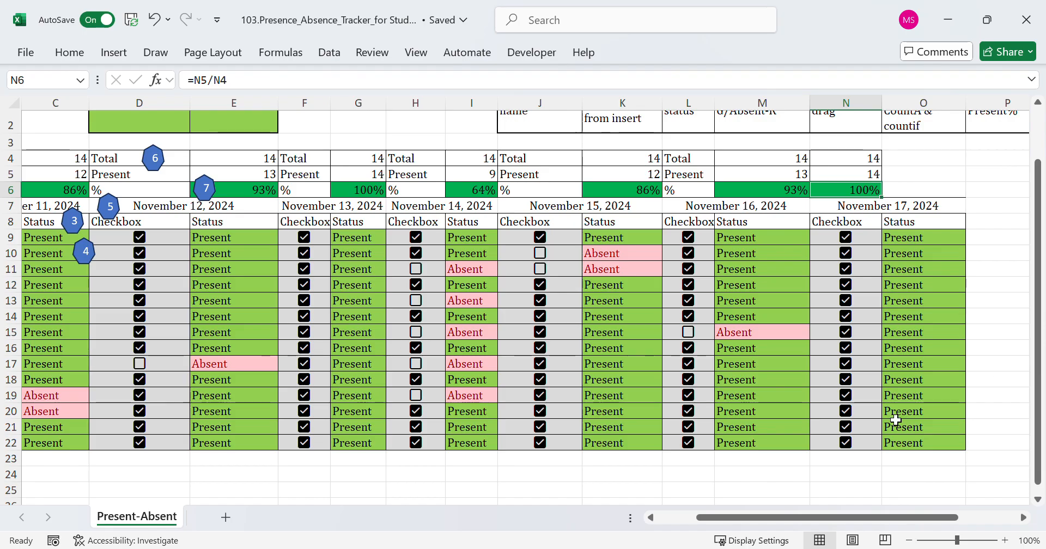
# Test the November 17 counts by unchecking Students 14 and 13 and checking both again
pyautogui.click(851, 444)
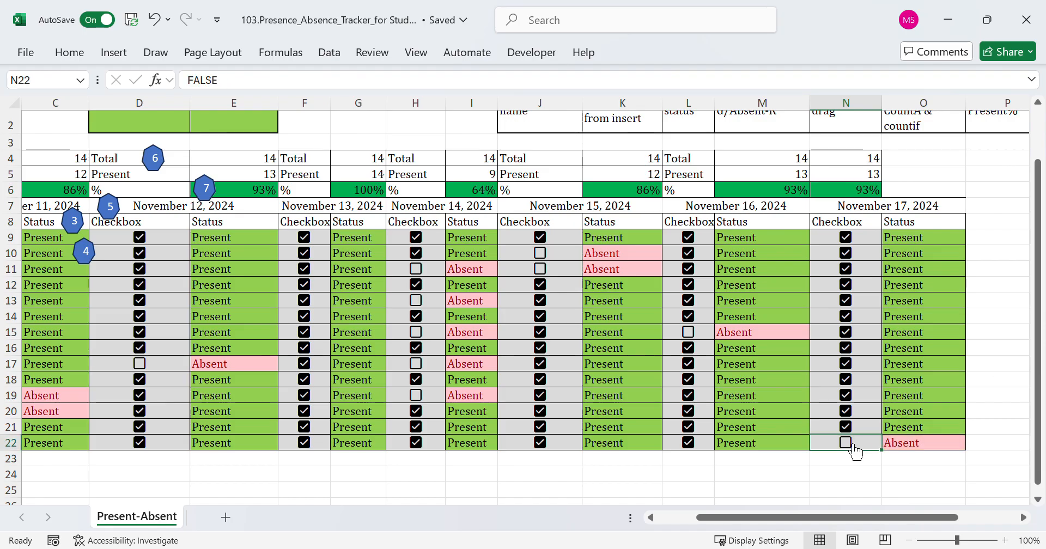
pyautogui.click(852, 436)
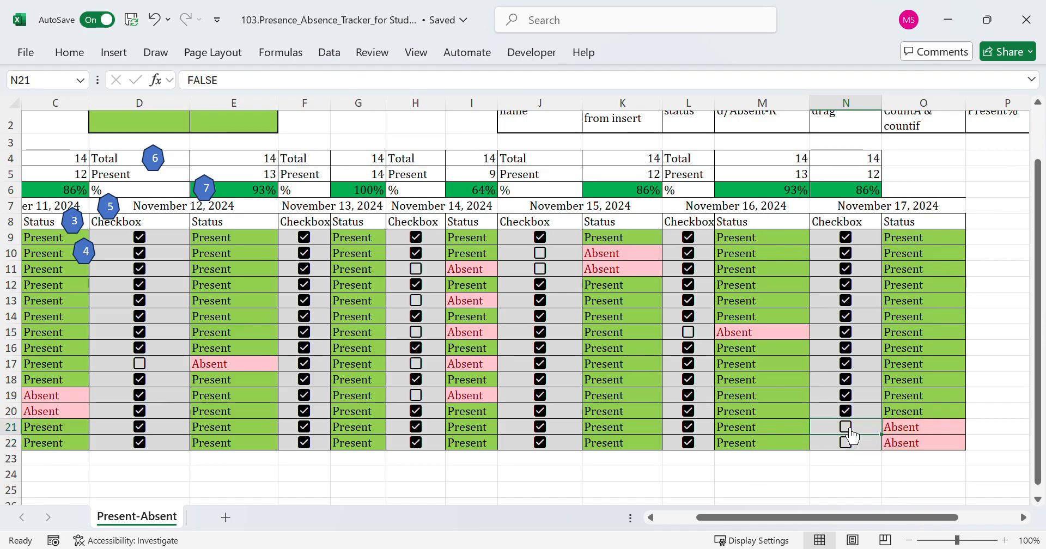
pyautogui.click(851, 436)
pyautogui.click(852, 443)
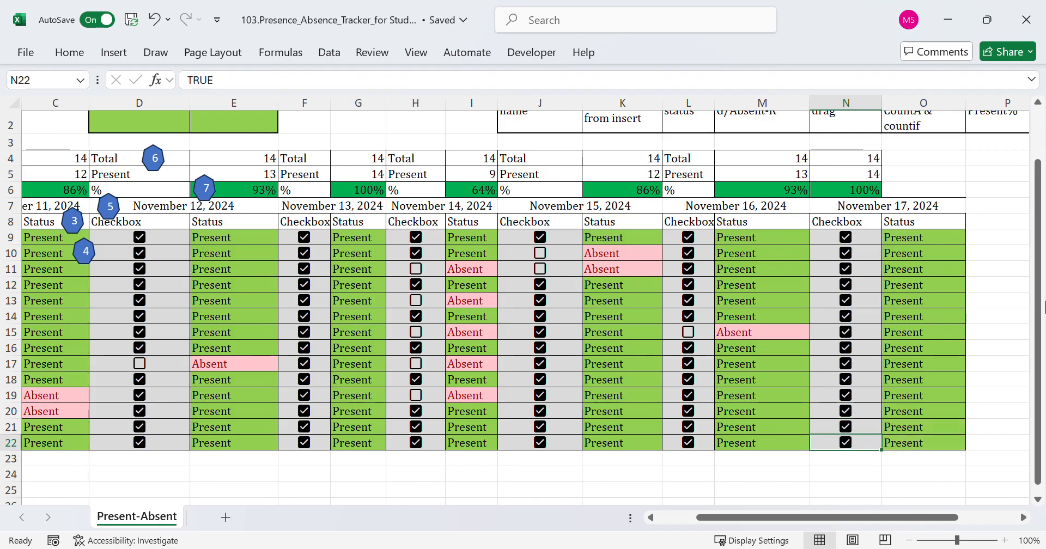
# Extend the Overall Presence formula in E2 to =AVERAGE(C6:N6) so it includes the November 17 percentage
pyautogui.scroll(2, 1038, 188)
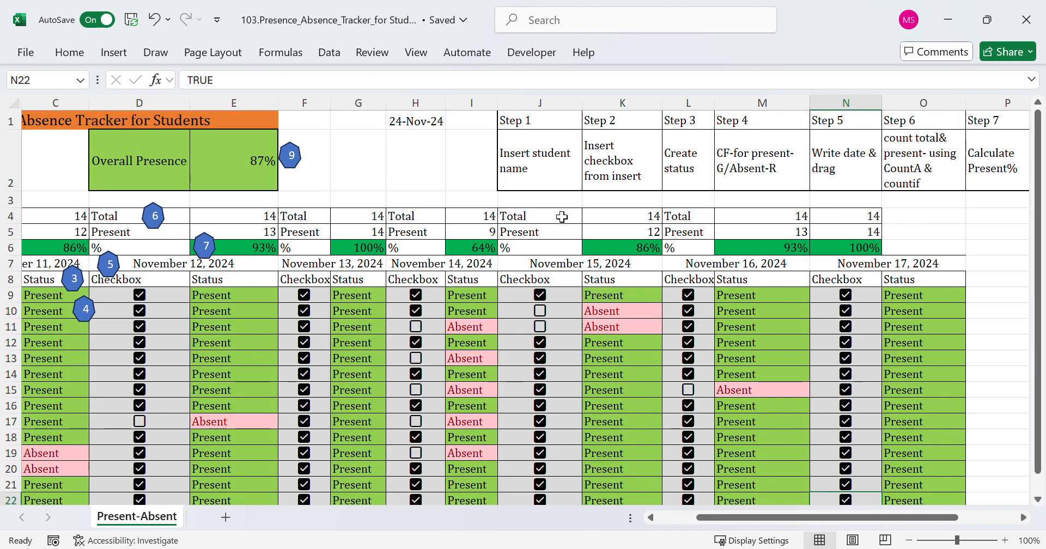
pyautogui.doubleClick(234, 174)
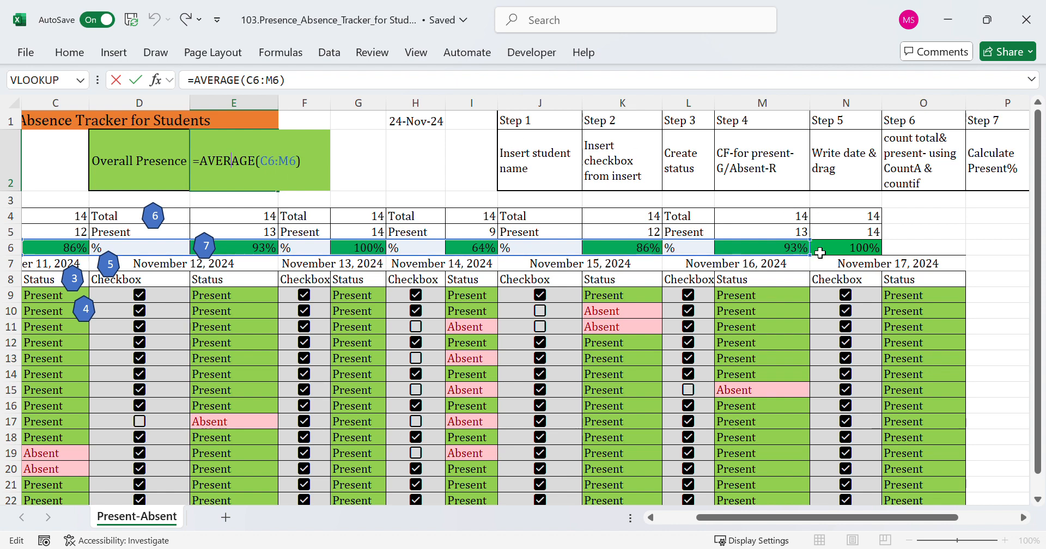
pyautogui.moveTo(821, 259); pyautogui.dragTo(934, 251)
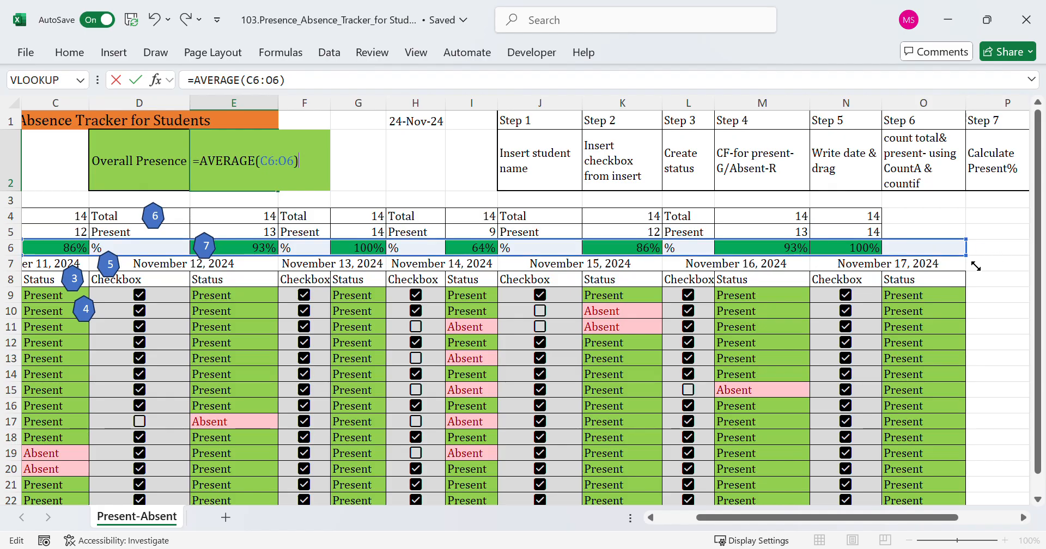
pyautogui.moveTo(976, 265); pyautogui.dragTo(906, 266)
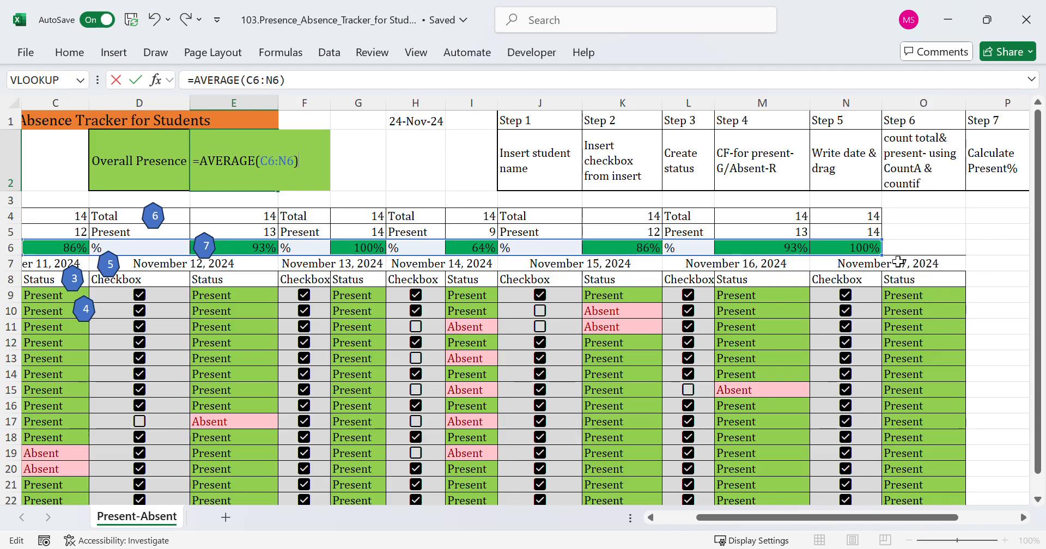
pyautogui.click(918, 251)
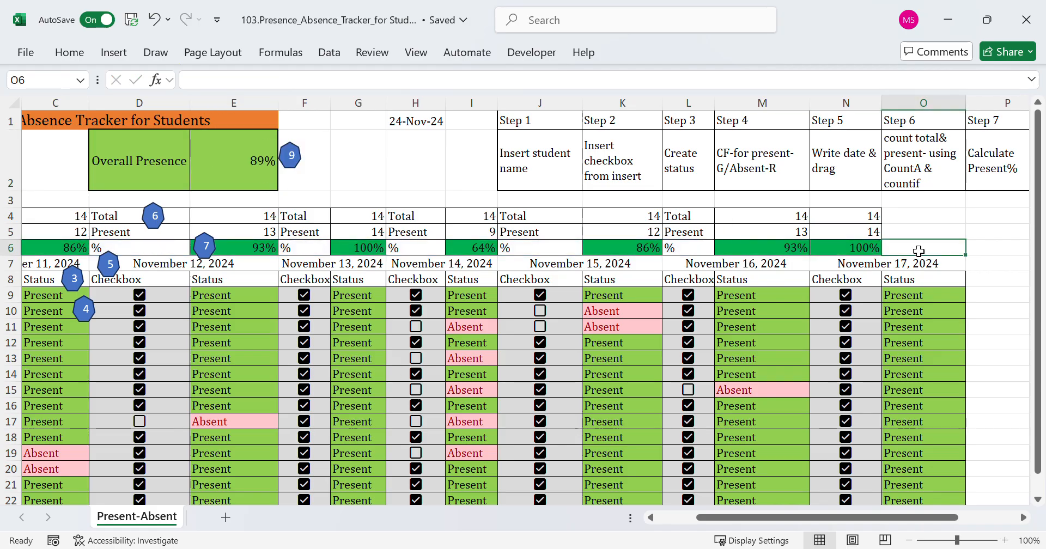
pyautogui.click(238, 142)
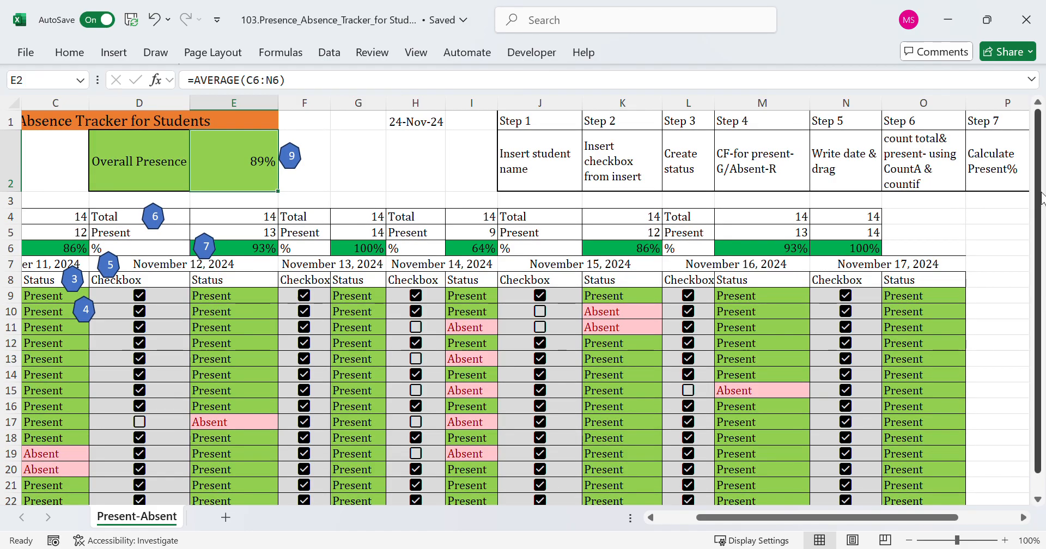
# Review the extended tracker from the November 17 columns back to the student names and November 11
pyautogui.moveTo(1040, 199); pyautogui.dragTo(1041, 267)
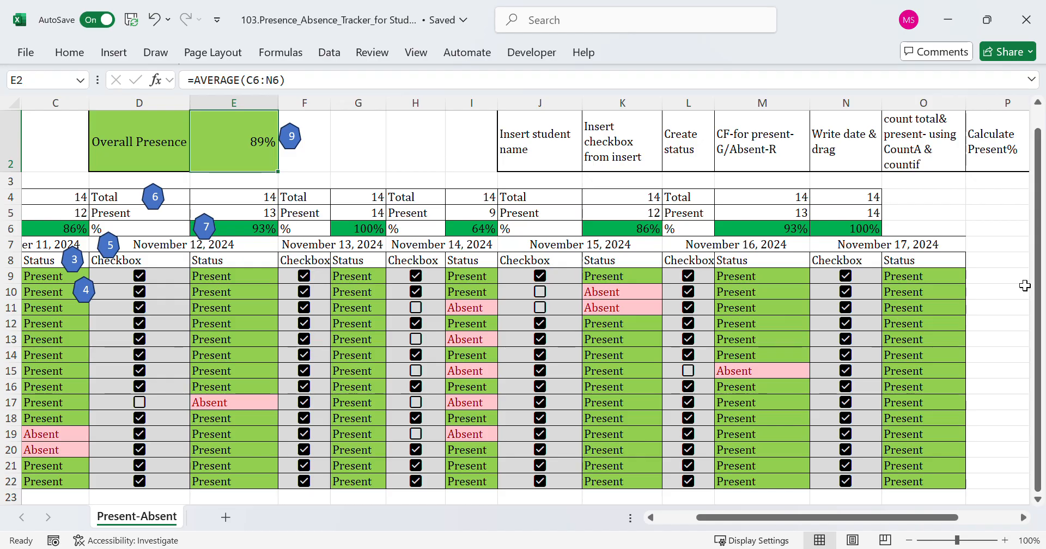
pyautogui.click(1008, 388)
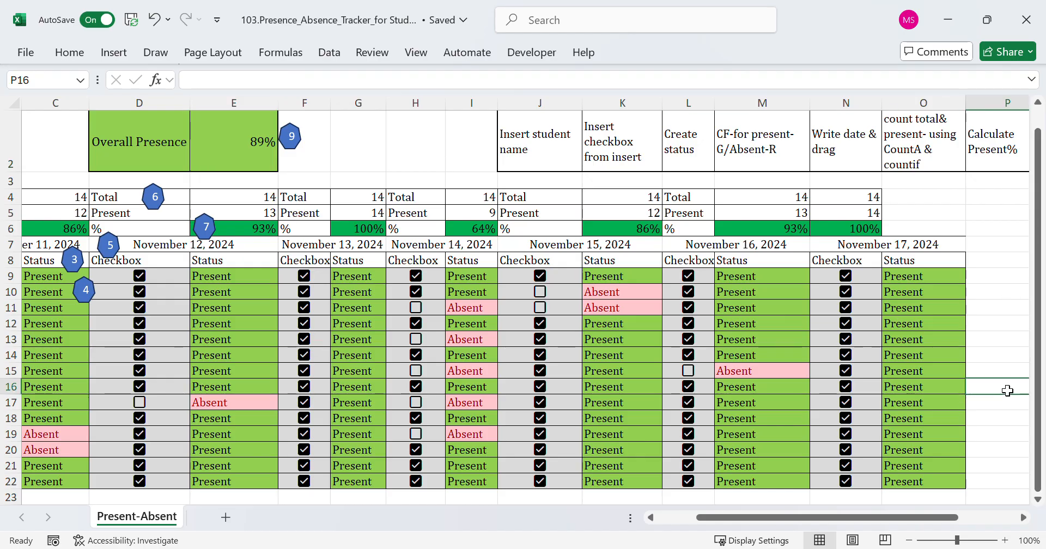
pyautogui.click(1023, 517)
pyautogui.click(1023, 518)
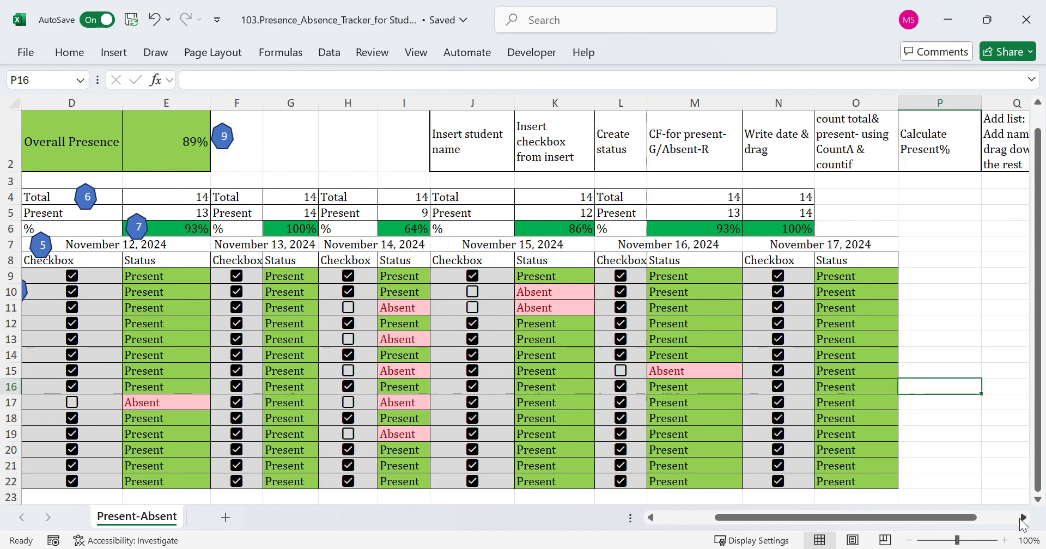
pyautogui.click(649, 518)
pyautogui.click(649, 518)
pyautogui.click(649, 518)
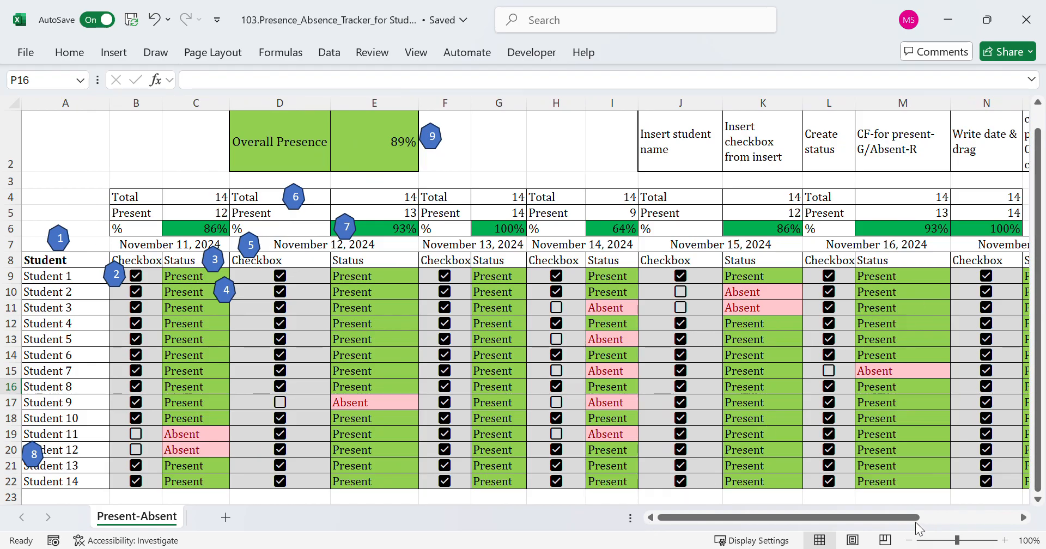
pyautogui.moveTo(917, 518); pyautogui.dragTo(879, 512)
pyautogui.click(567, 160)
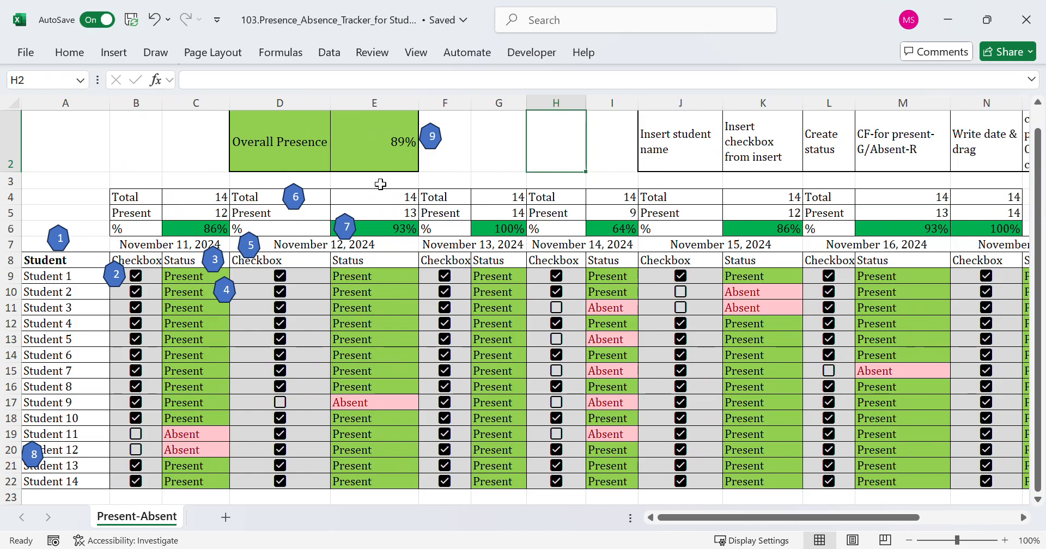
# Toggle Student 1's November 11 checkbox off and back on to demonstrate the attendance marking
pyautogui.click(140, 279)
pyautogui.click(140, 279)
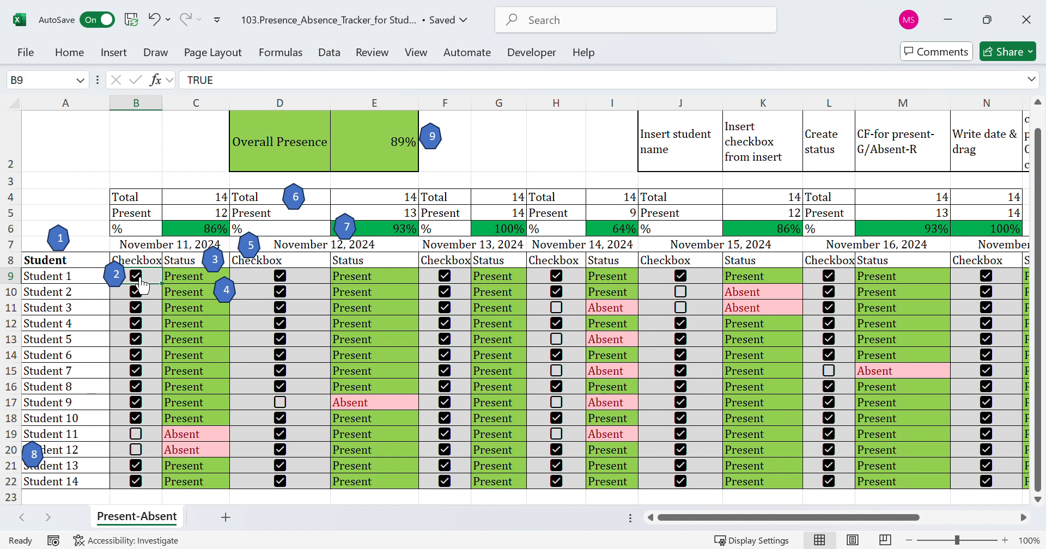
pyautogui.click(149, 182)
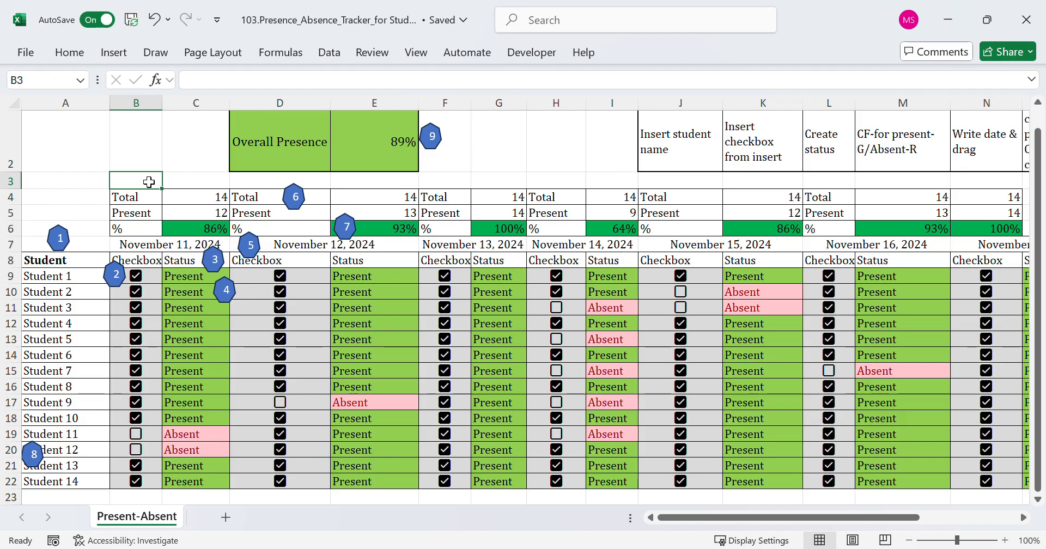
# Review the nine setup steps and their instructions in J1:R2, from inserting student names to adjusting cell E2
pyautogui.click(203, 186)
pyautogui.click(441, 186)
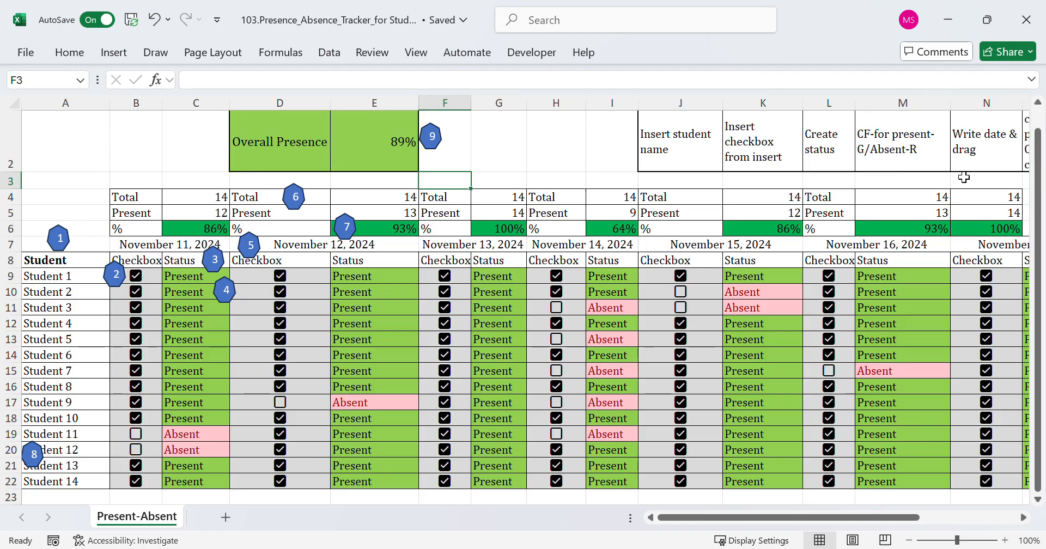
pyautogui.click(1023, 518)
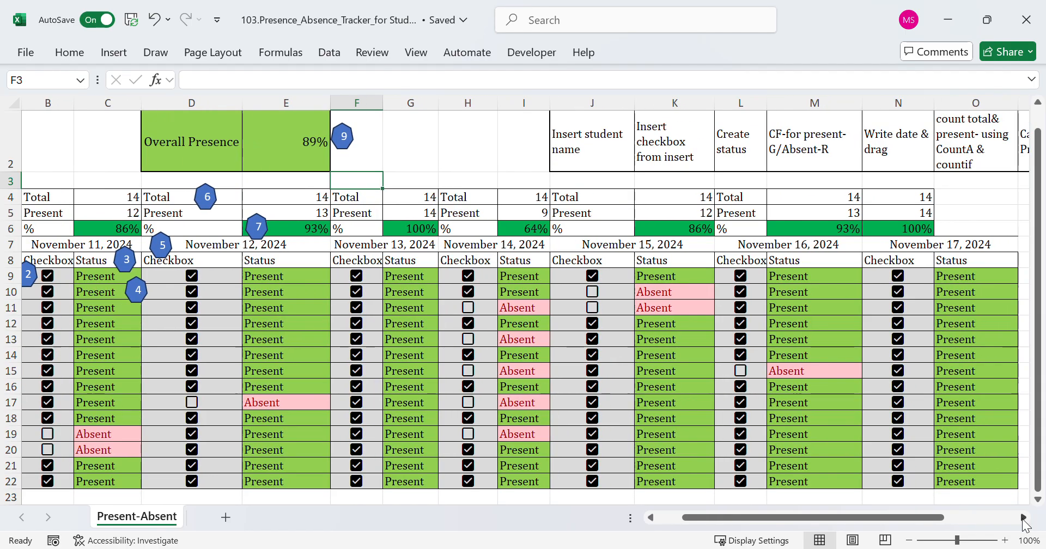
pyautogui.click(1023, 518)
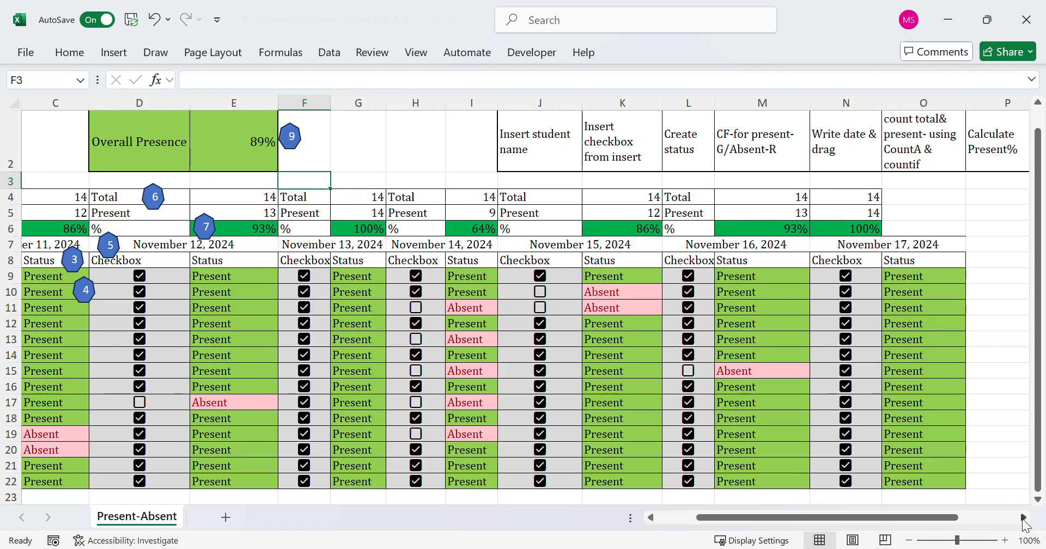
pyautogui.click(1023, 517)
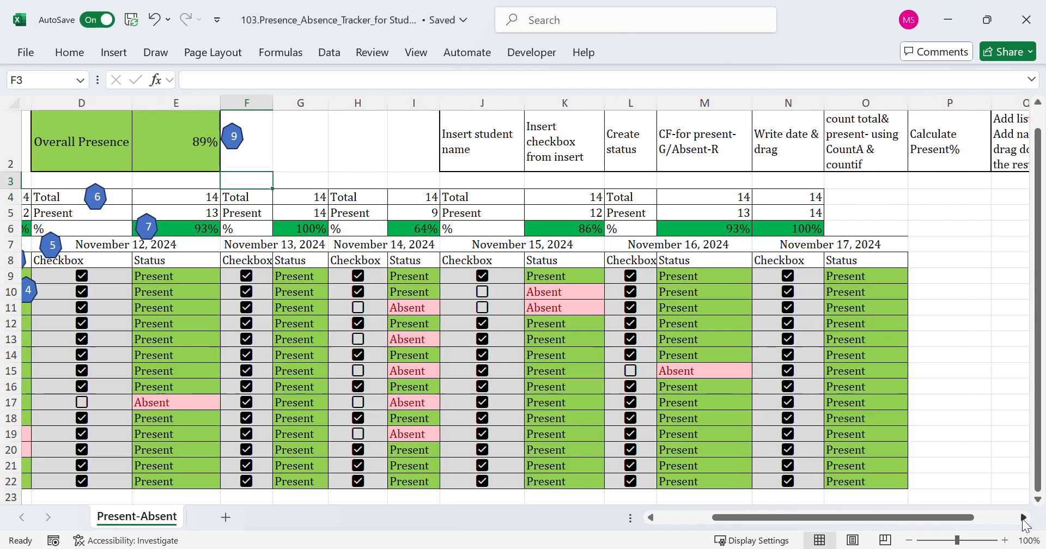
pyautogui.click(1024, 518)
pyautogui.click(1024, 518)
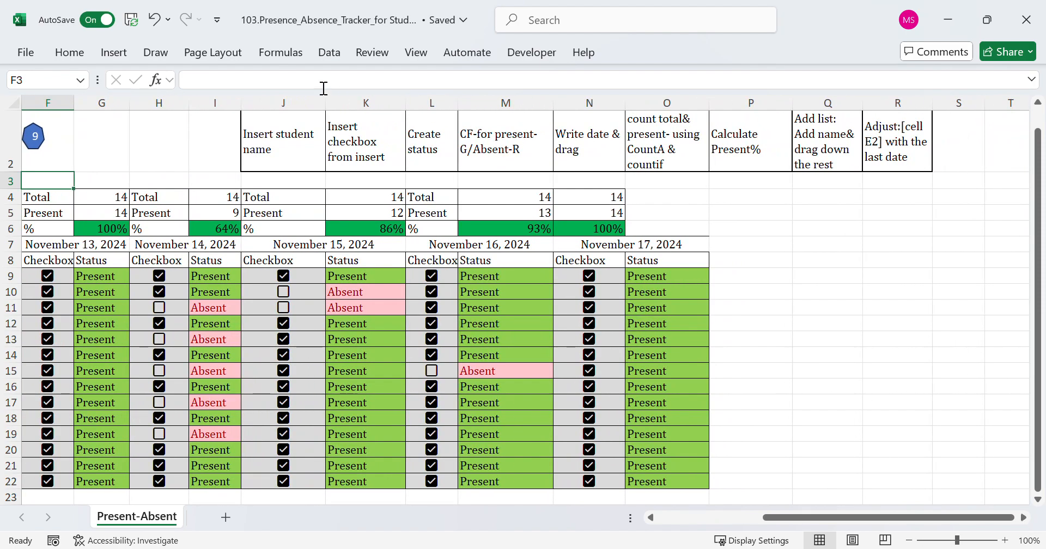
pyautogui.moveTo(290, 133); pyautogui.dragTo(887, 158)
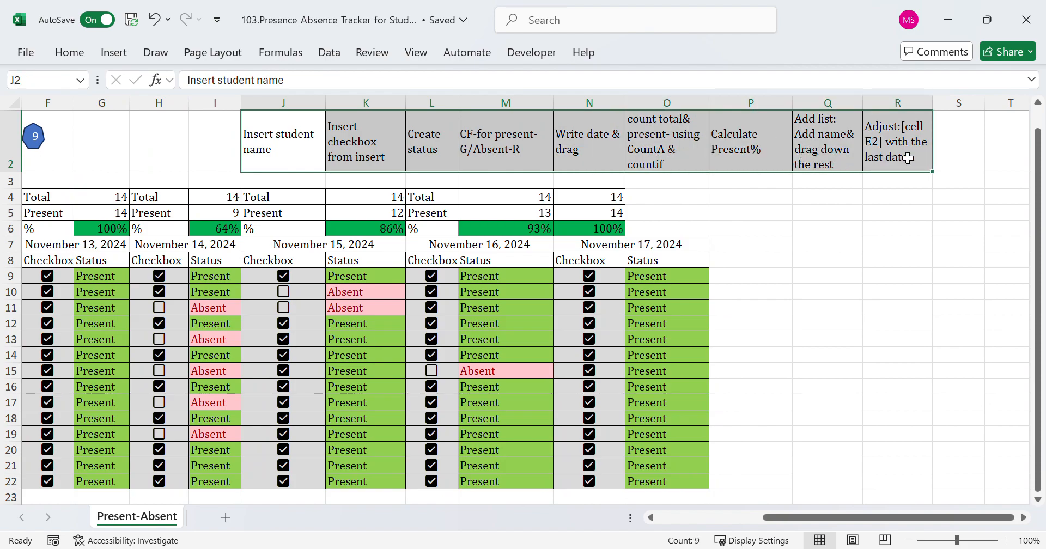
pyautogui.moveTo(1041, 150); pyautogui.dragTo(1041, 129)
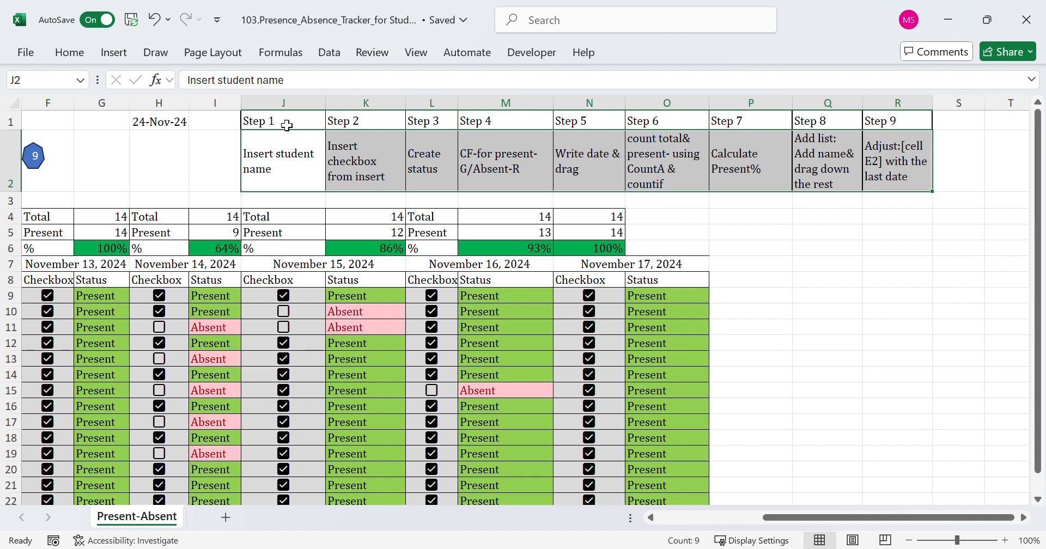
pyautogui.moveTo(285, 121); pyautogui.dragTo(889, 158)
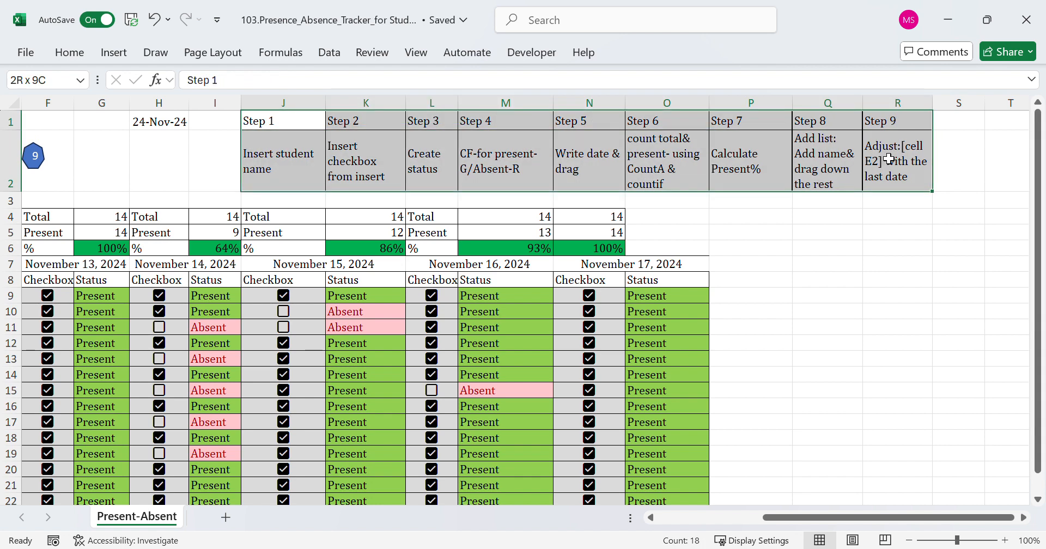
pyautogui.moveTo(889, 158); pyautogui.dragTo(889, 159)
pyautogui.click(744, 252)
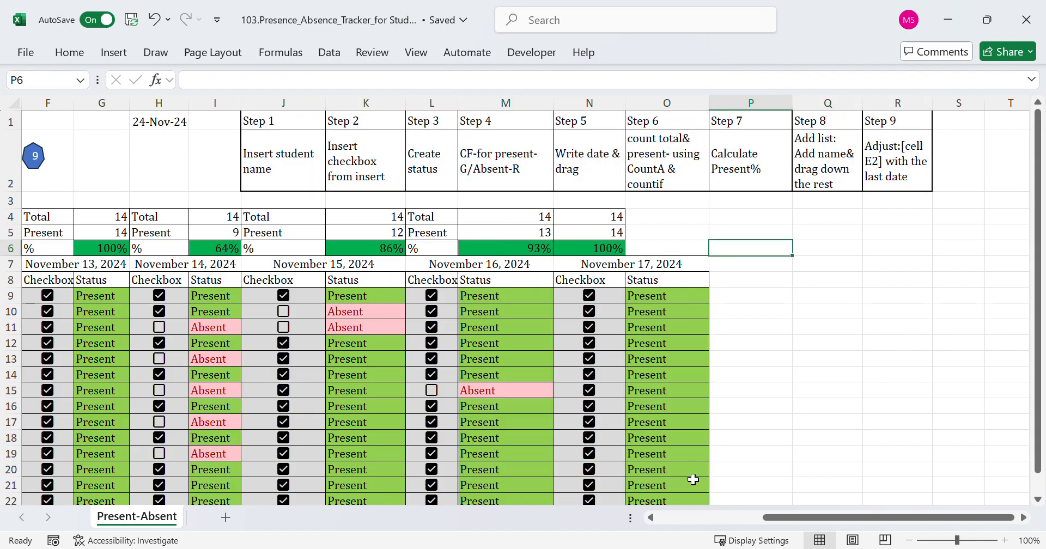
# Select the Student 14 row from A22 through P22 to show its checkboxes and statuses across all dates
pyautogui.moveTo(781, 517); pyautogui.dragTo(651, 531)
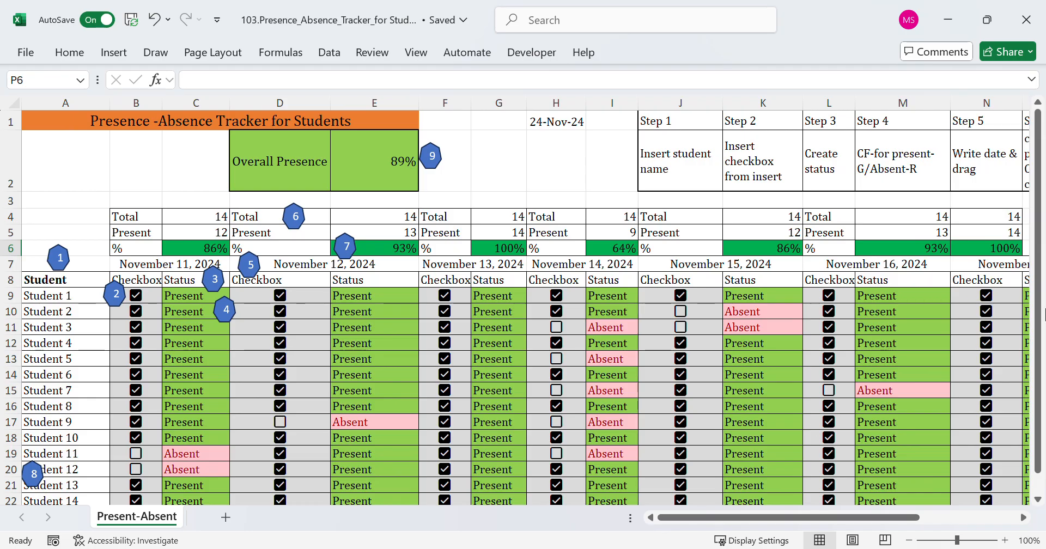
pyautogui.moveTo(1039, 352); pyautogui.dragTo(1041, 431)
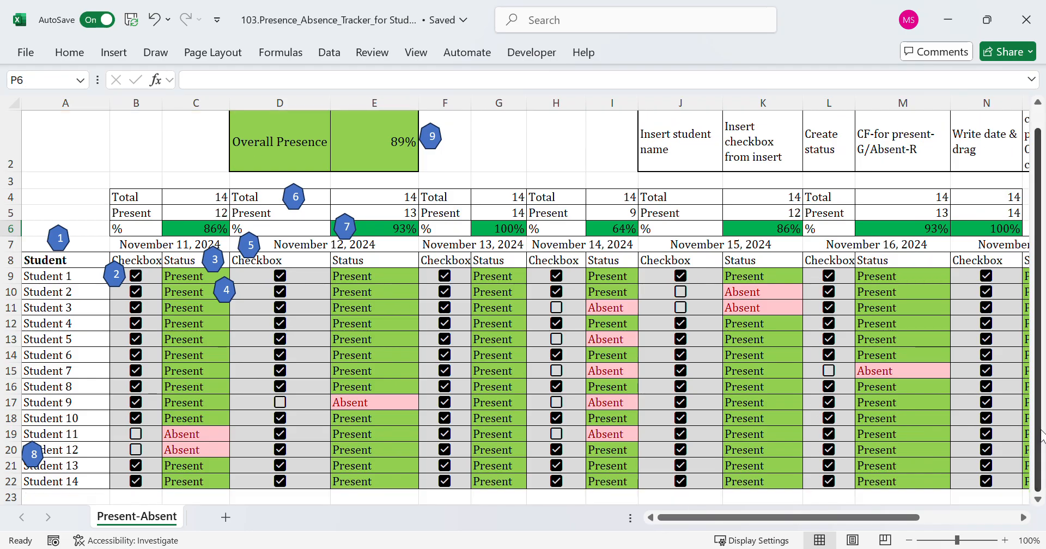
pyautogui.click(84, 484)
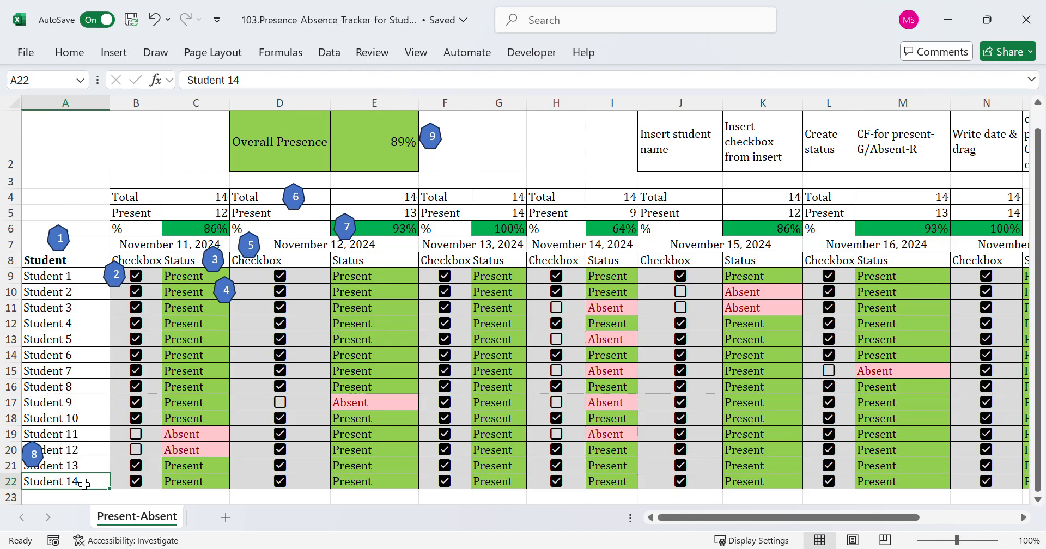
pyautogui.hotkey('shift', 'Right')
pyautogui.hotkey('shift', 'Right')
pyautogui.hotkey('shift', 'Right')
pyautogui.hotkey('shift', 'Right')
pyautogui.hotkey('shift', 'Right')
pyautogui.hotkey('shift', 'Right')
pyautogui.hotkey('shift', 'Right')
pyautogui.hotkey('shift', 'Right')
pyautogui.hotkey('shift', 'Right')
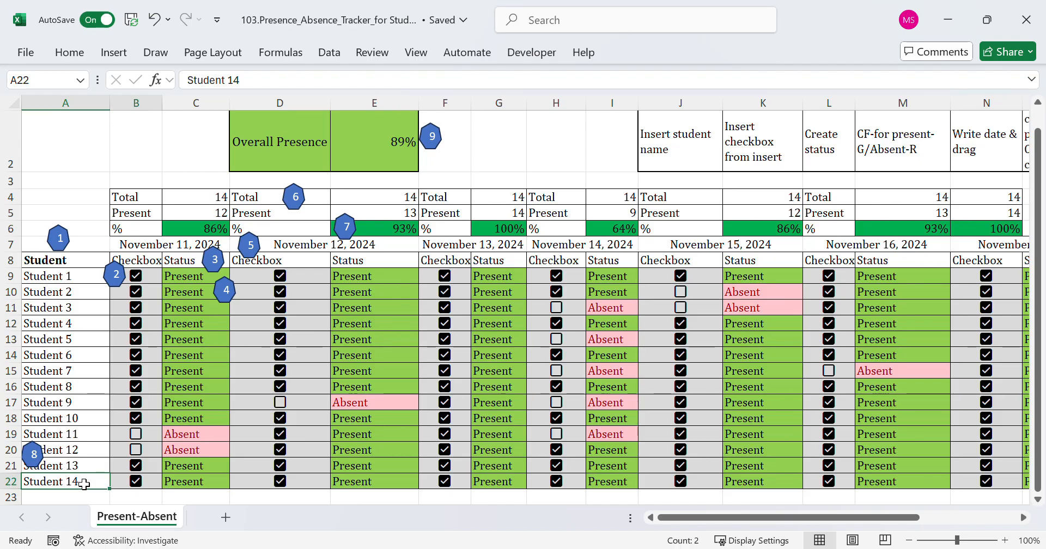
pyautogui.hotkey('shift', 'Right')
pyautogui.hotkey('shift', 'Right')
pyautogui.hotkey('shift', 'Right')
pyautogui.hotkey('shift', 'Right')
pyautogui.hotkey('shift', 'Right')
pyautogui.hotkey('shift', 'Right')
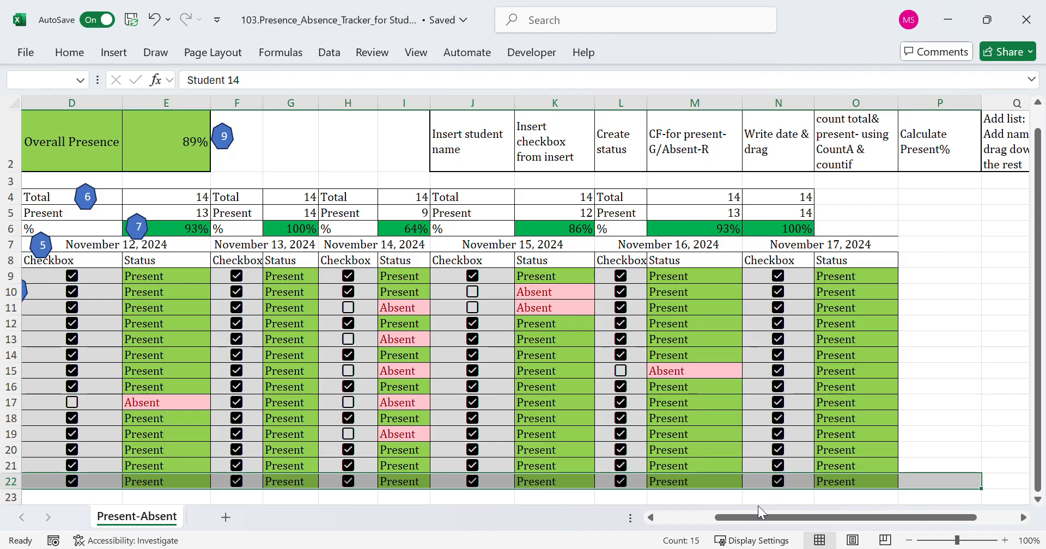
pyautogui.moveTo(759, 517); pyautogui.dragTo(702, 516)
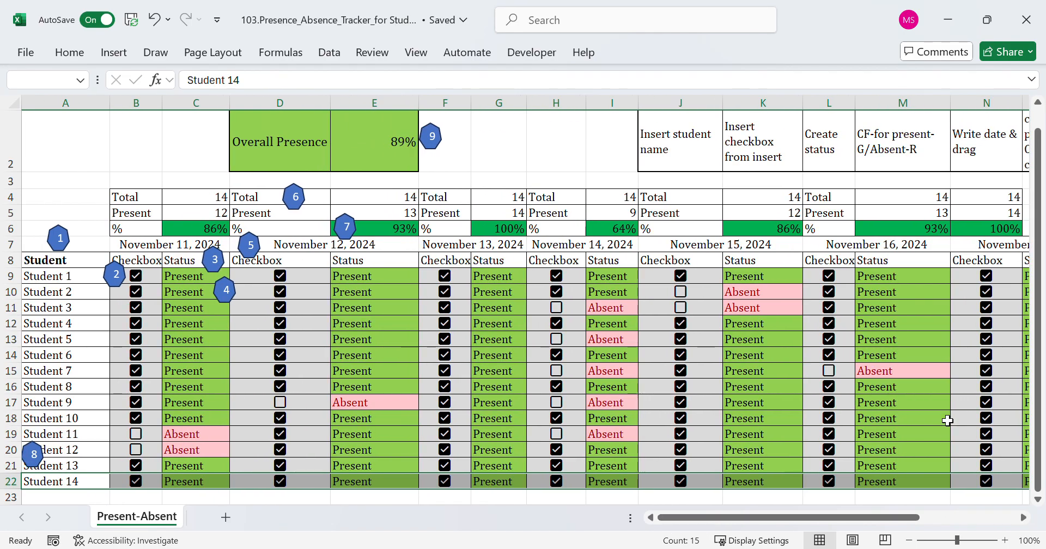
# Try extending the student names from Student 14 in A22 down to Student 20 in A28, and undo the fill
pyautogui.click(1038, 500)
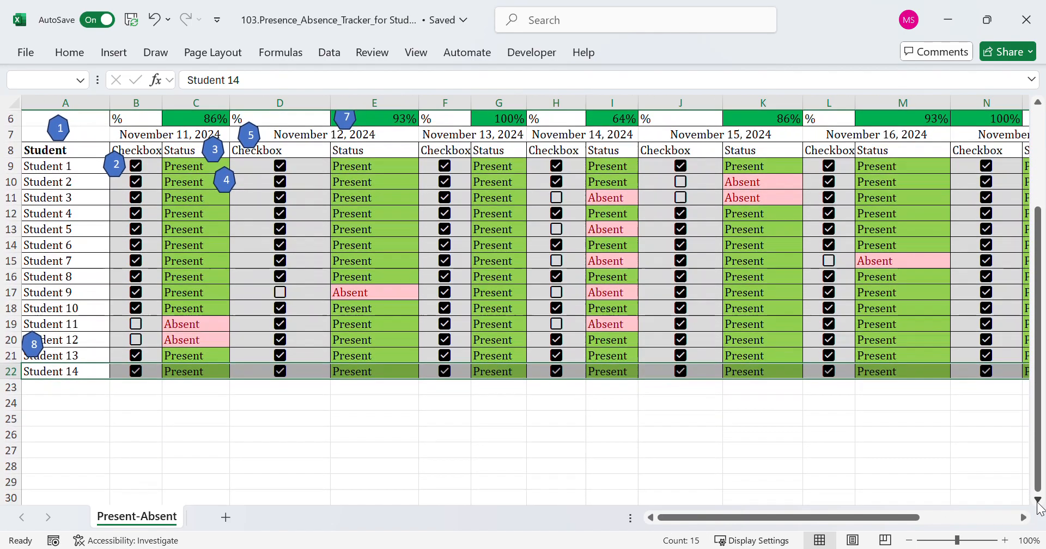
pyautogui.click(151, 390)
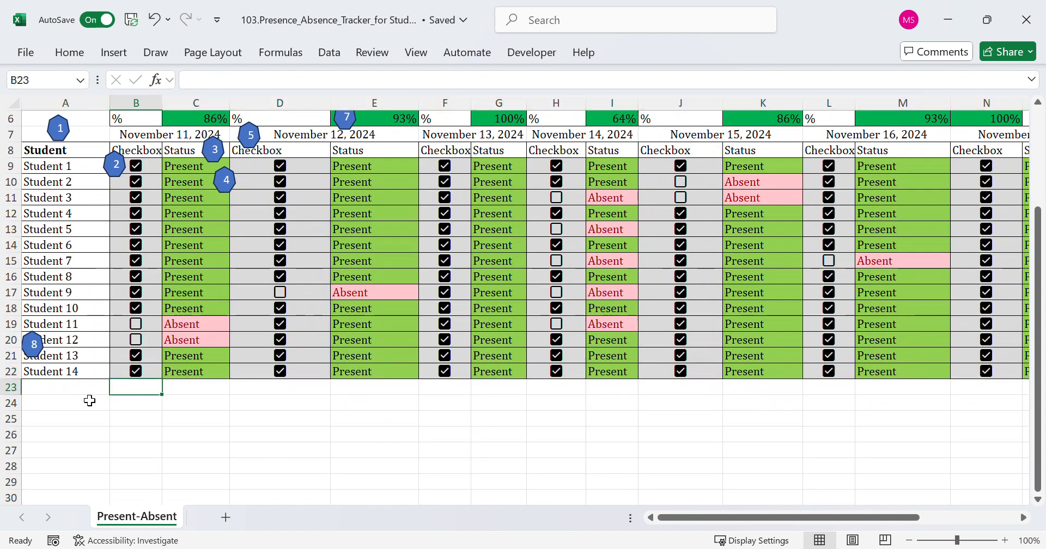
pyautogui.click(63, 373)
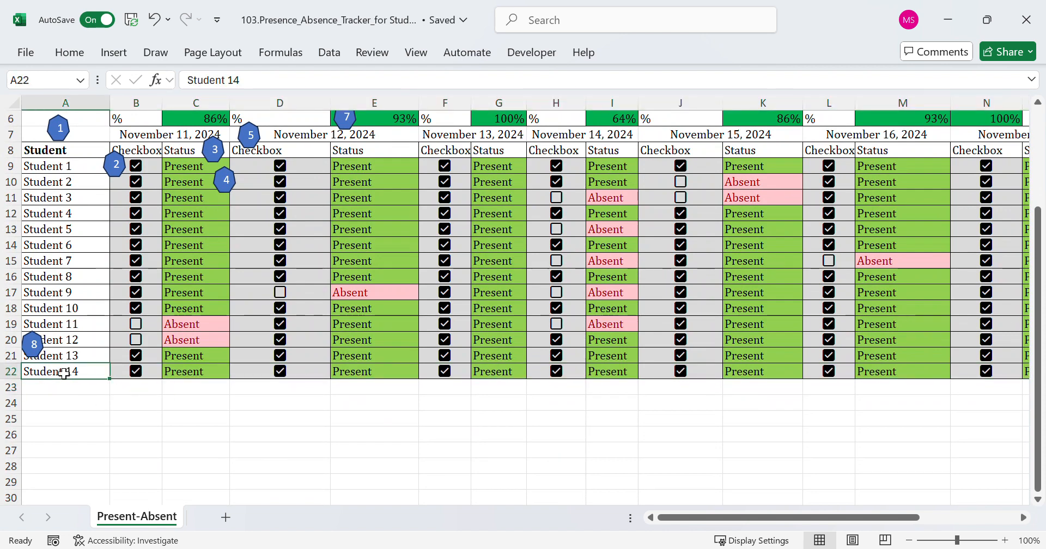
pyautogui.moveTo(110, 379); pyautogui.dragTo(108, 474)
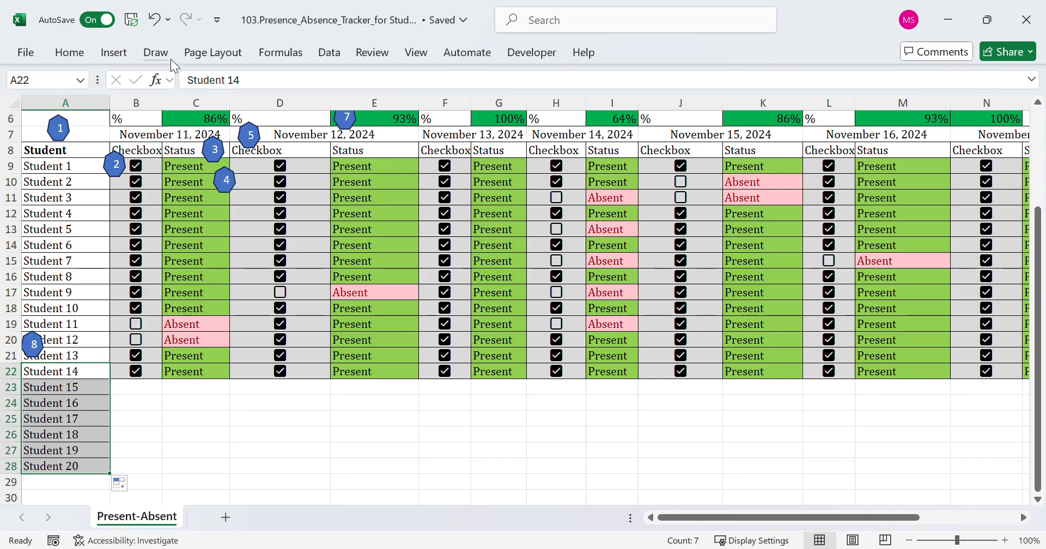
pyautogui.click(156, 21)
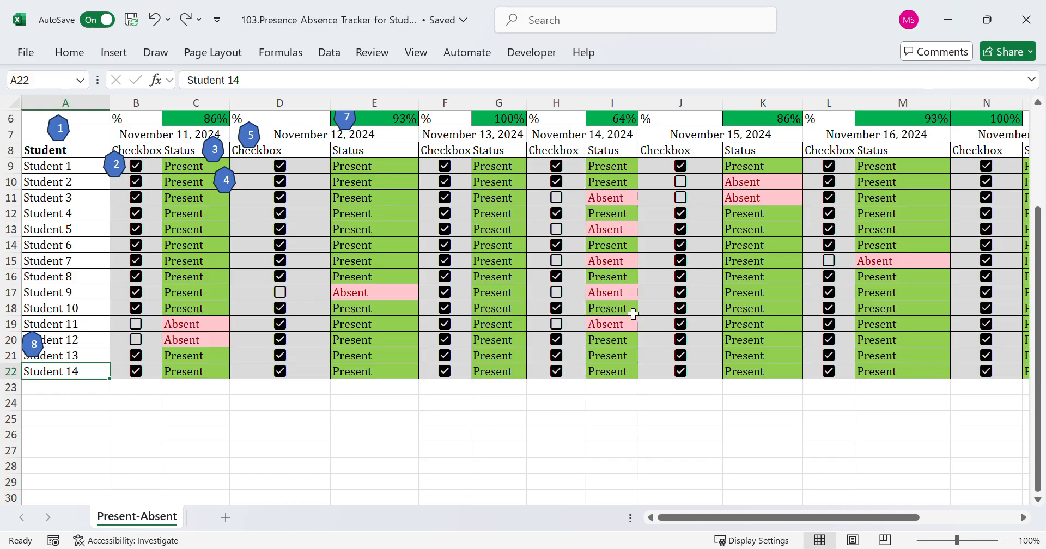
# Review the finished tracker from Student 14's November 15 status and the November 17 columns back to Overall Presence
pyautogui.click(768, 371)
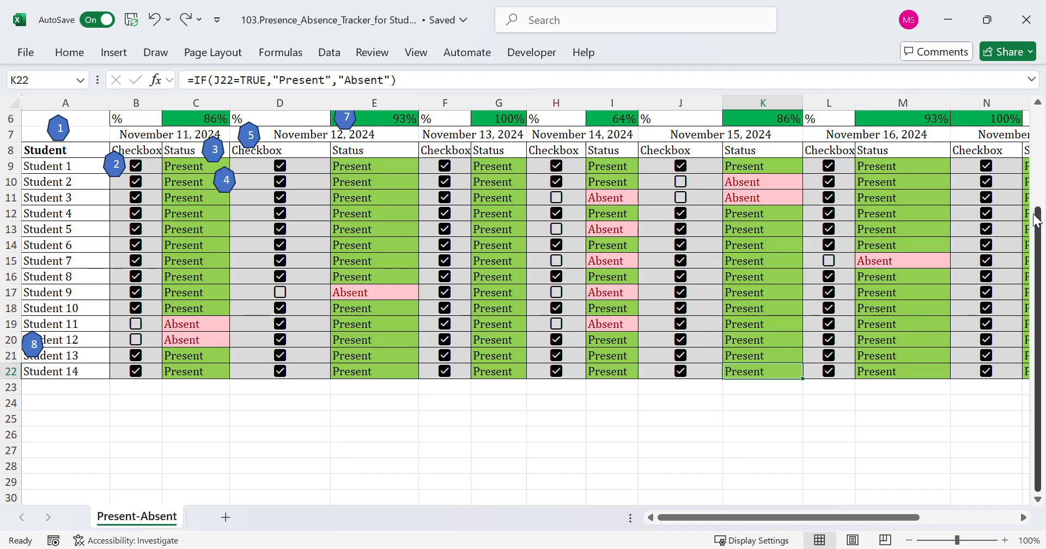
pyautogui.hscroll(8, 1026, 521)
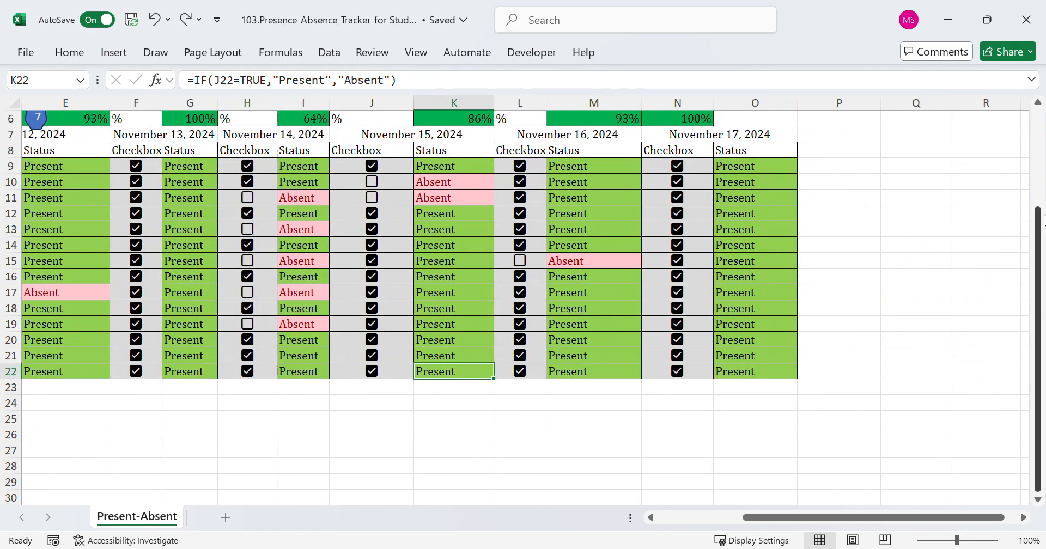
pyautogui.scroll(2, 1029, 175)
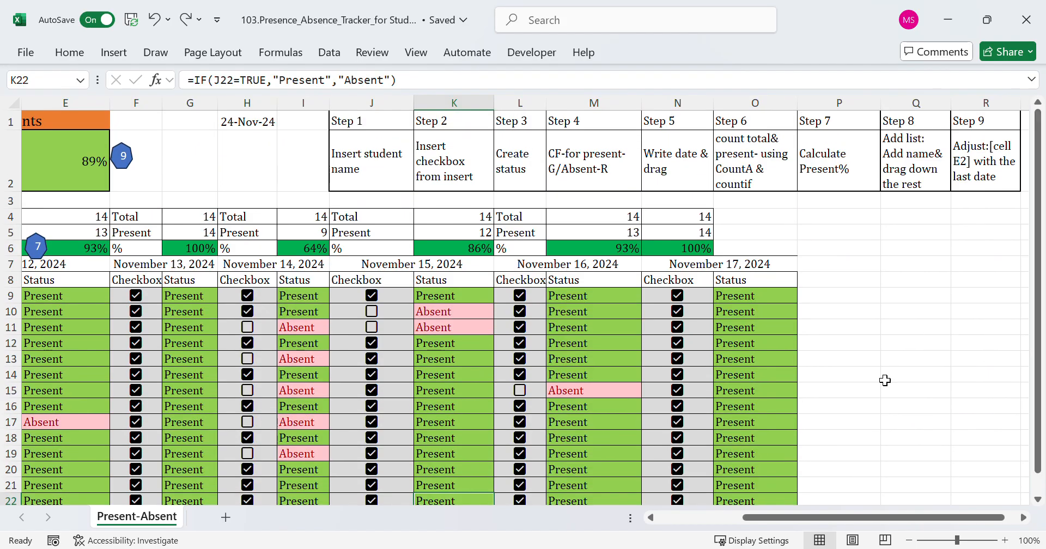
pyautogui.moveTo(752, 517); pyautogui.dragTo(676, 540)
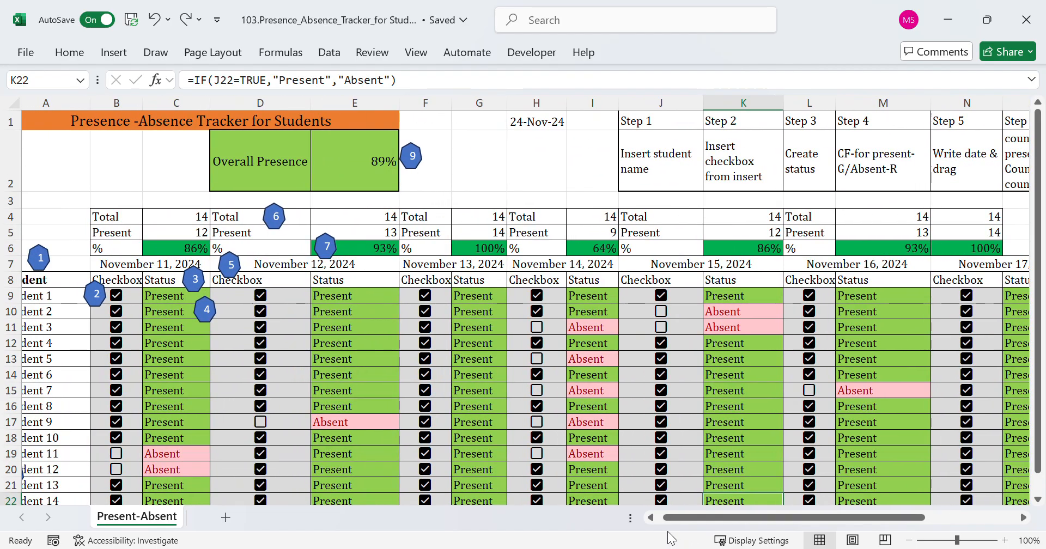
pyautogui.click(490, 173)
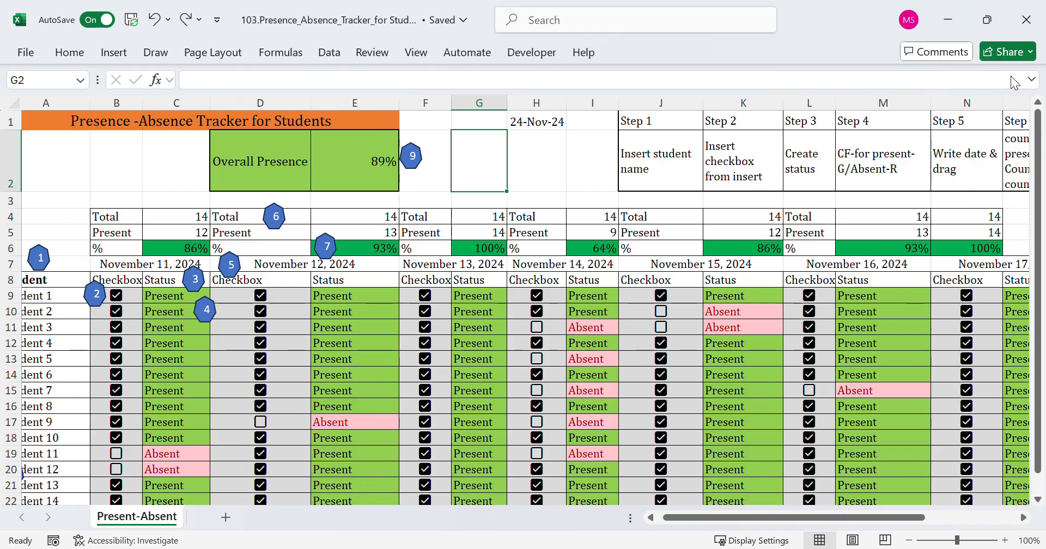